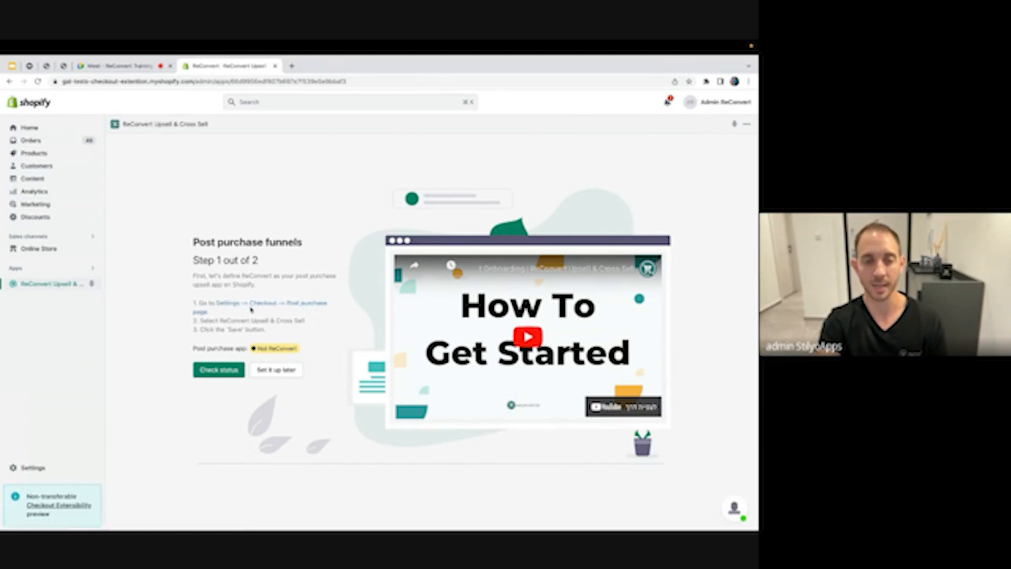
# Choose ReConvert Upsell & Cross Sell as the post-purchase page app, save, and close the checkout settings tab
pyautogui.click(252, 308)
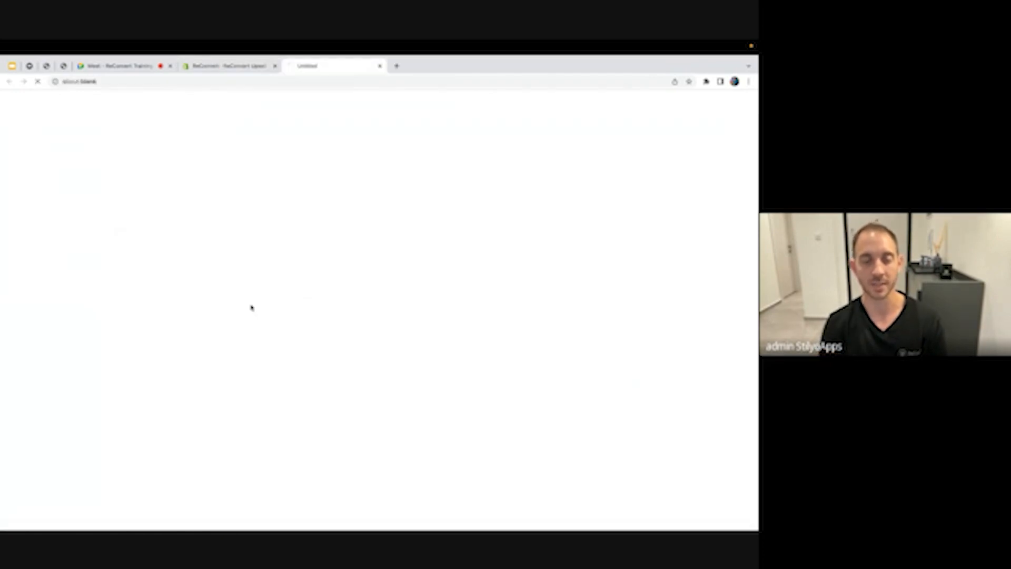
pyautogui.scroll(-20, 376, 394)
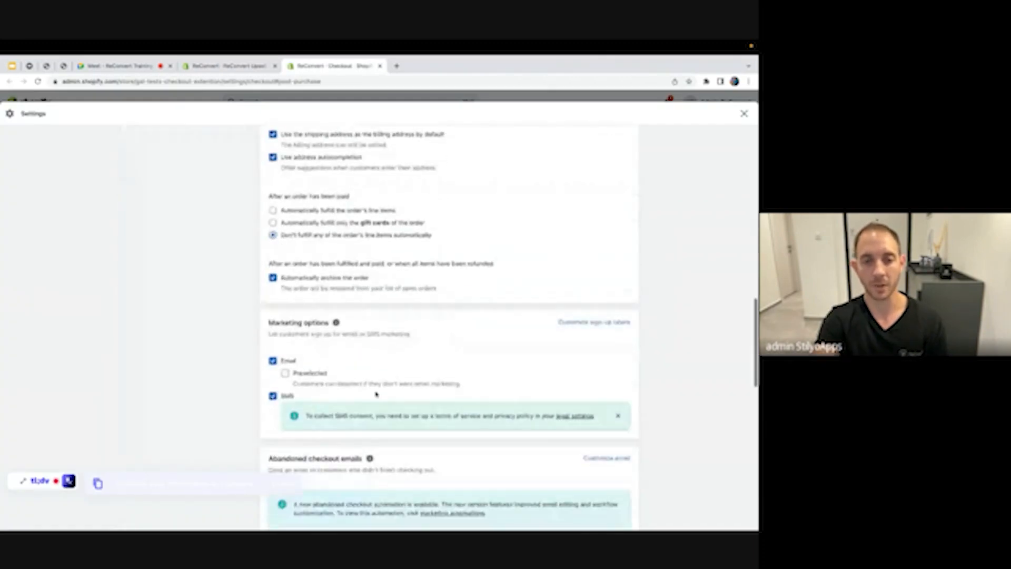
pyautogui.scroll(-5, 376, 395)
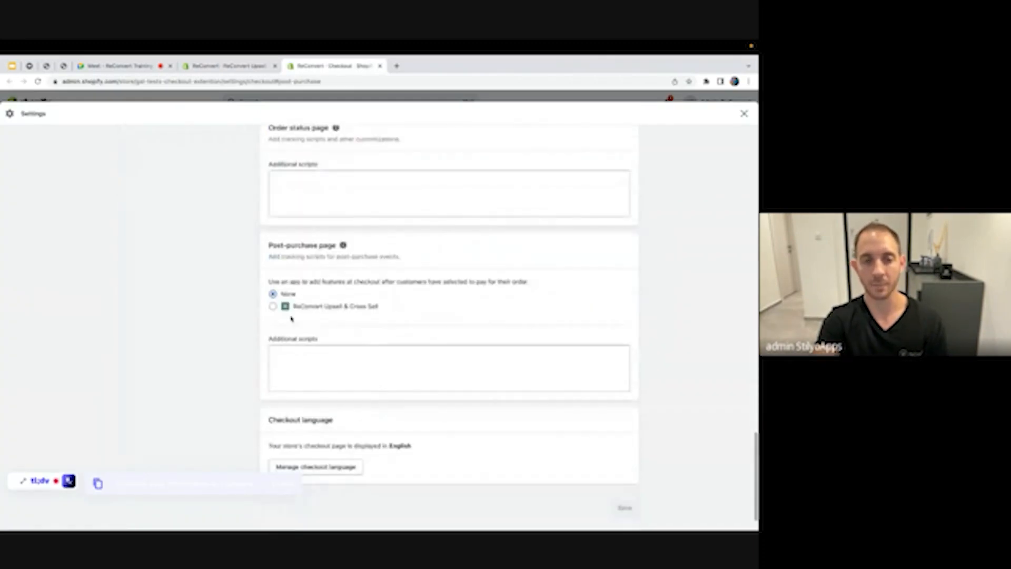
pyautogui.click(273, 306)
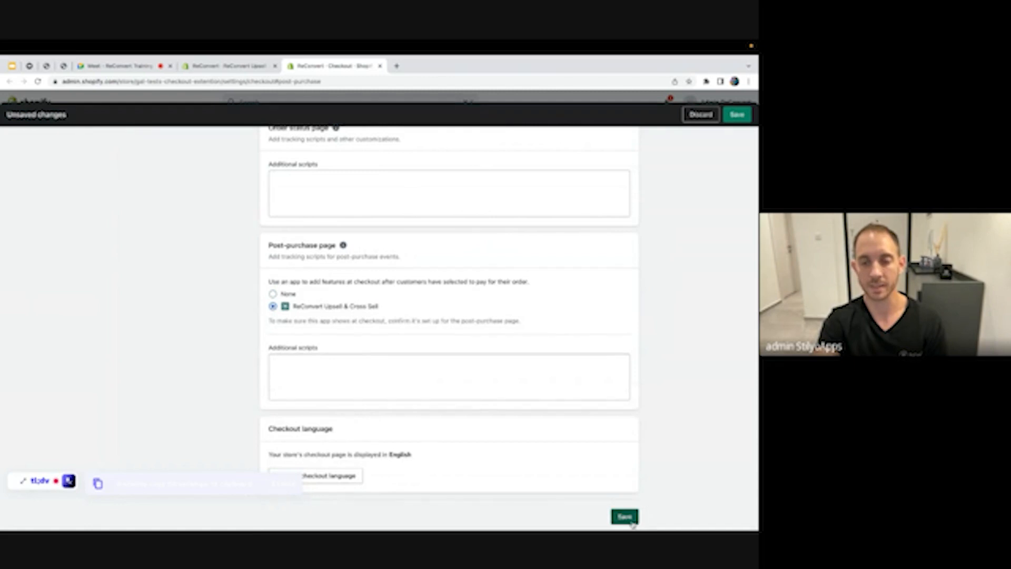
pyautogui.click(630, 519)
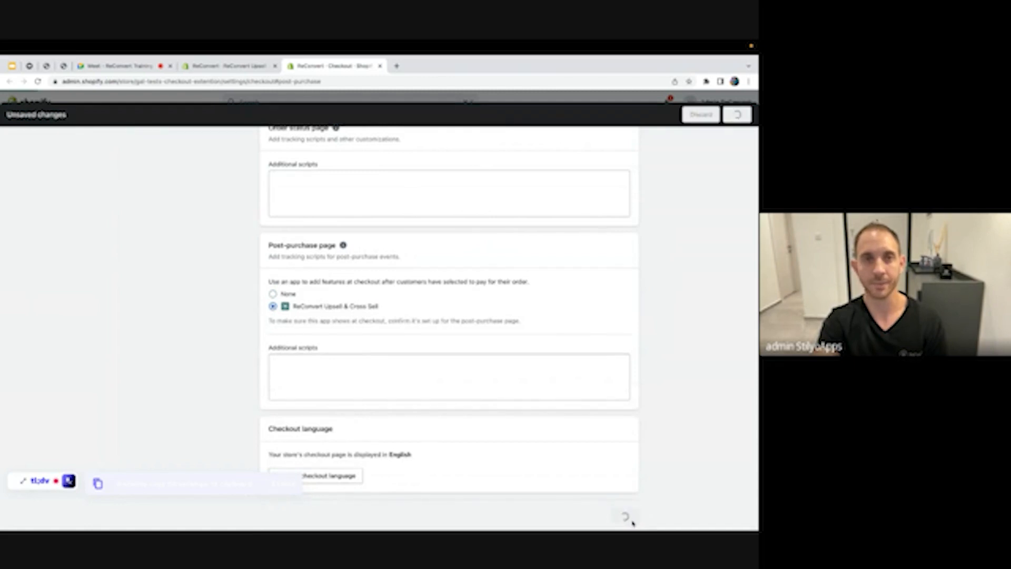
pyautogui.click(380, 66)
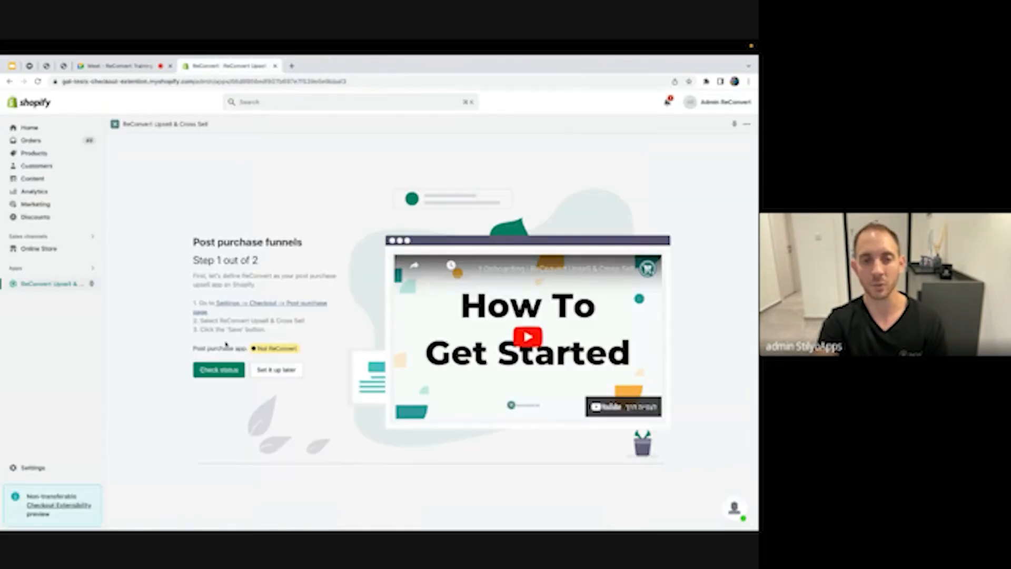
# Confirm ReConvert is the post-purchase app and open the Conversion monster funnel details
pyautogui.click(232, 368)
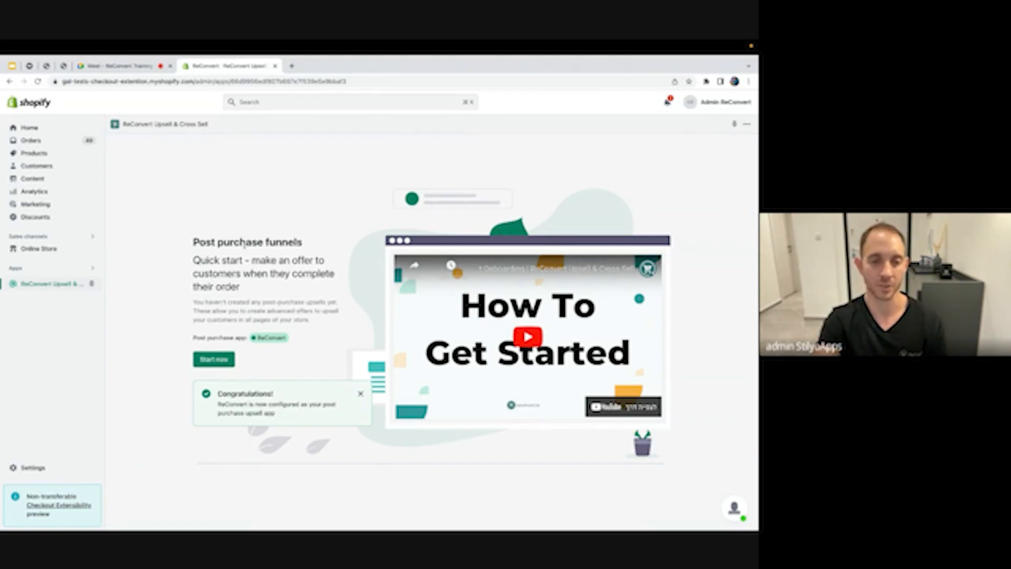
pyautogui.click(213, 360)
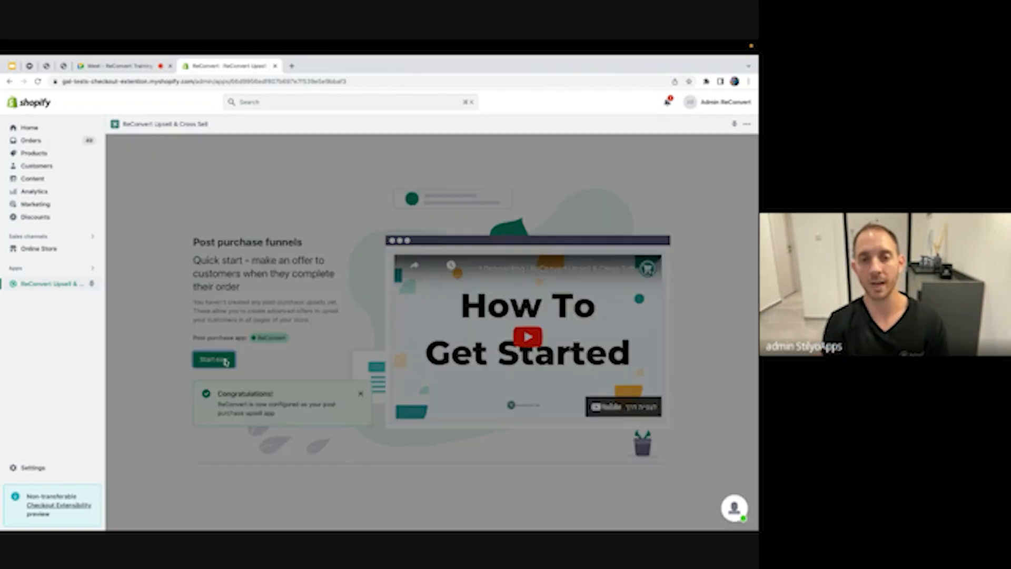
pyautogui.click(261, 382)
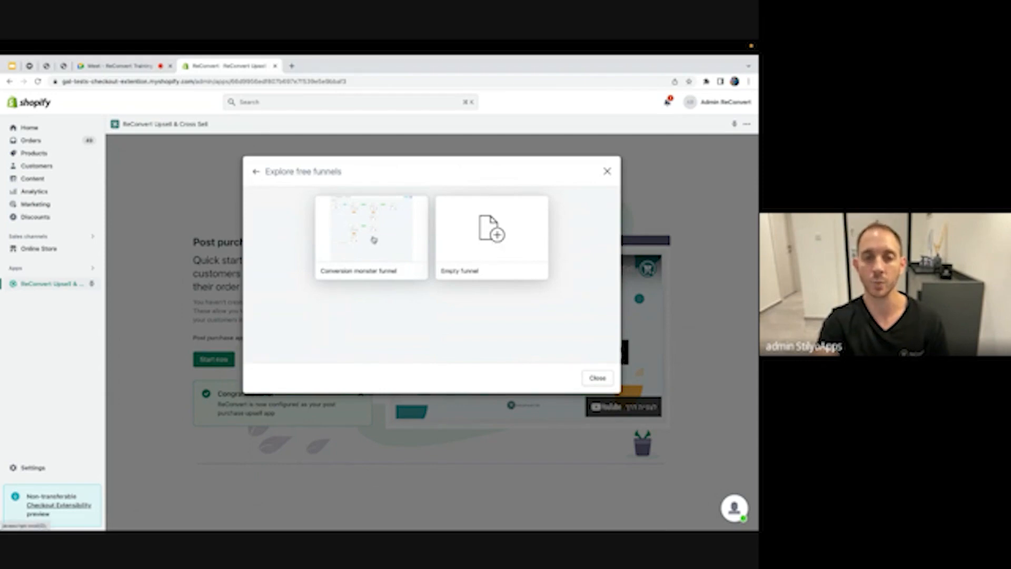
pyautogui.click(256, 172)
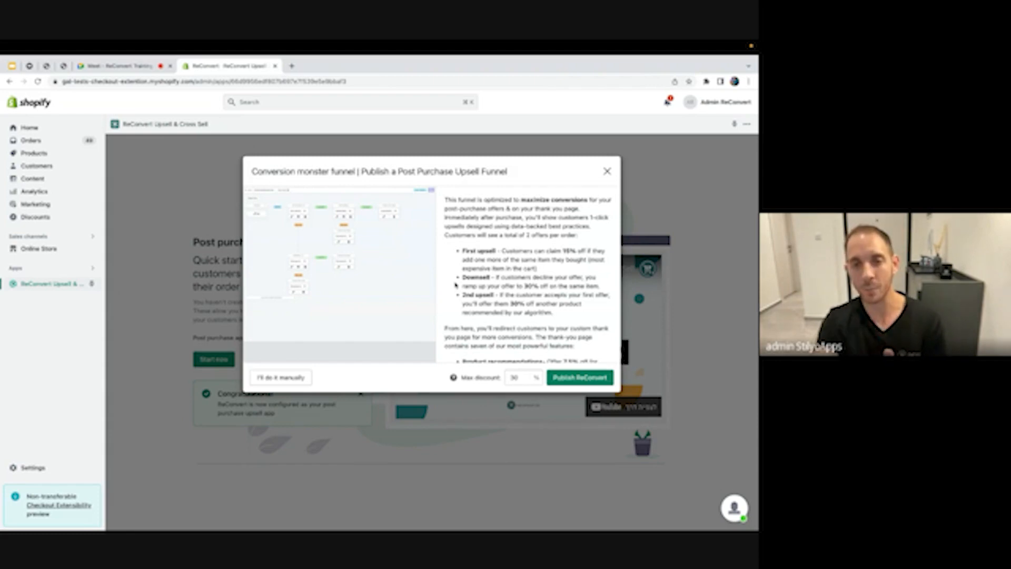
# Change the funnel's max discount from 30 to 20%
pyautogui.doubleClick(530, 379)
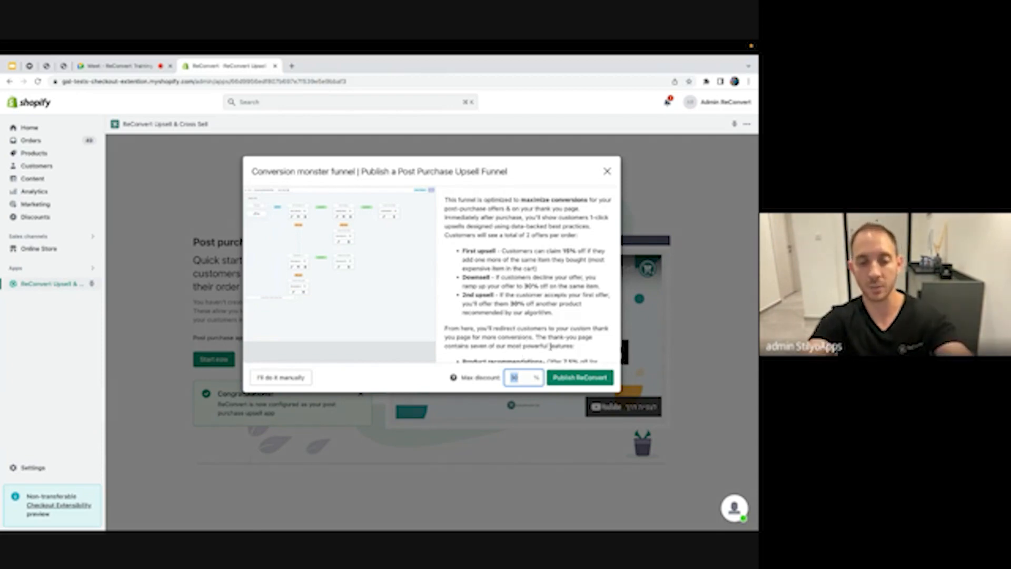
pyautogui.write('20')
pyautogui.scroll(-4, 530, 248)
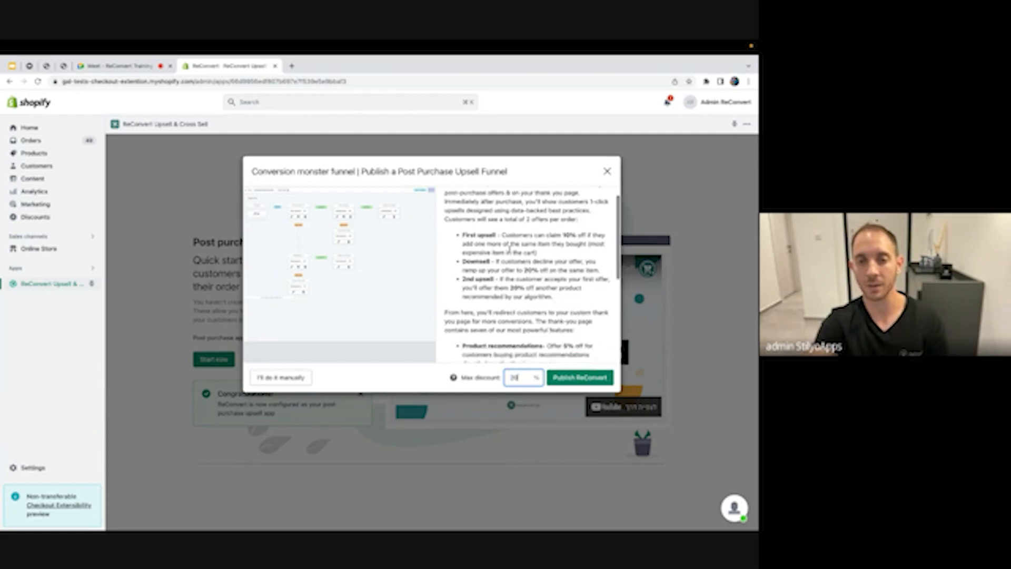
pyautogui.scroll(3, 510, 249)
pyautogui.scroll(1, 509, 248)
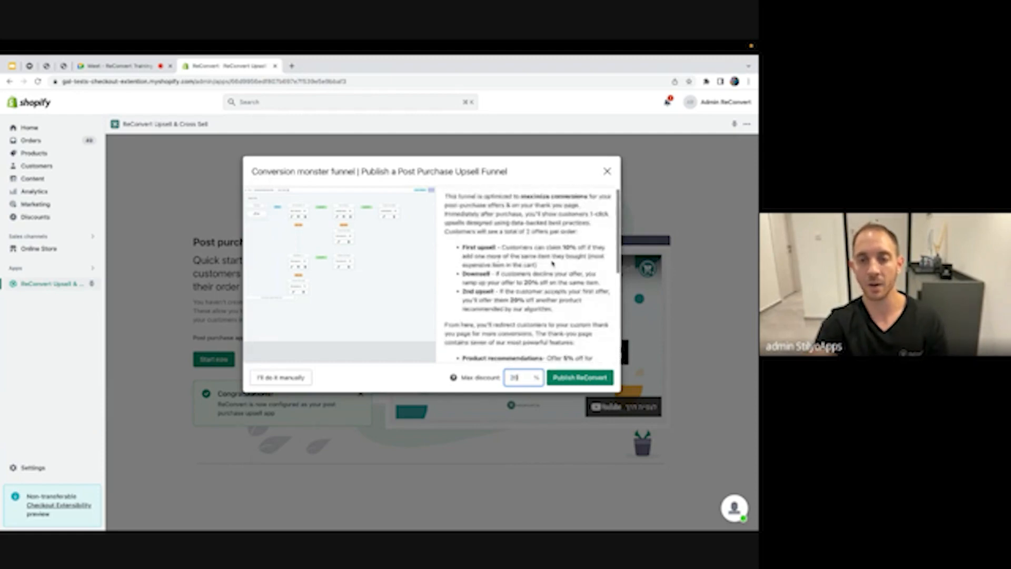
pyautogui.scroll(-1, 544, 288)
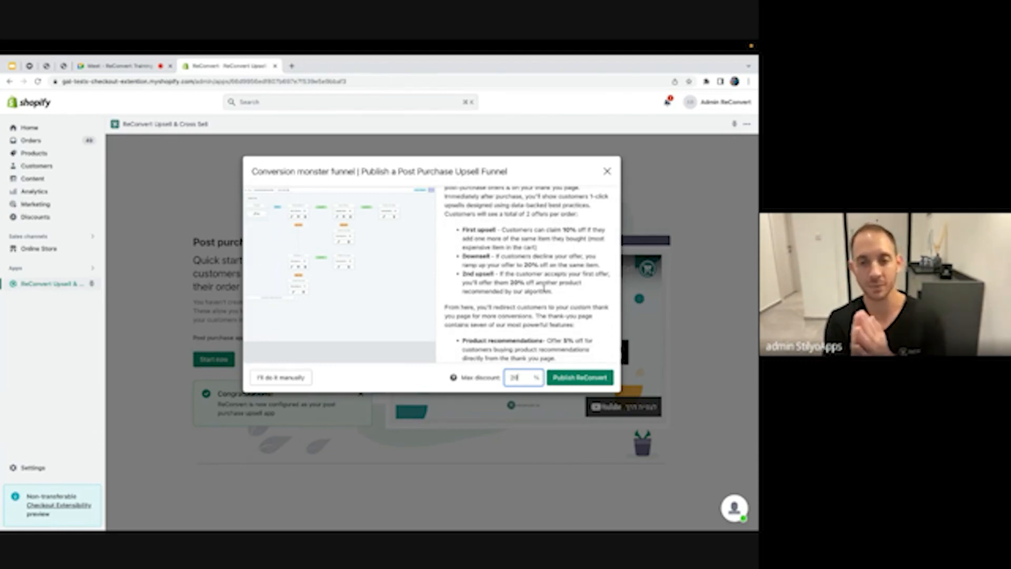
pyautogui.click(591, 304)
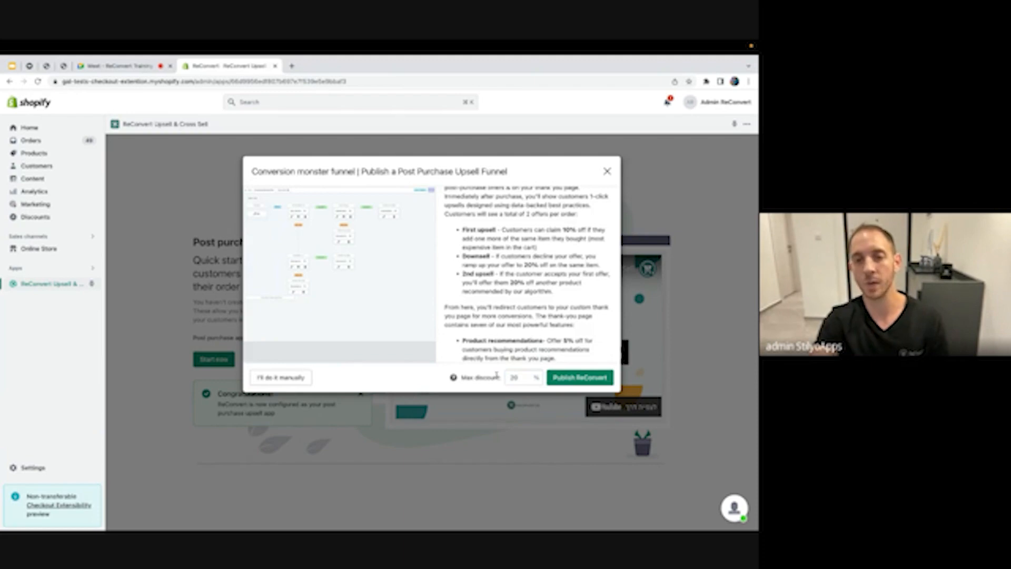
# Publish the Conversion monster funnel and dismiss the congratulations dialog
pyautogui.click(580, 377)
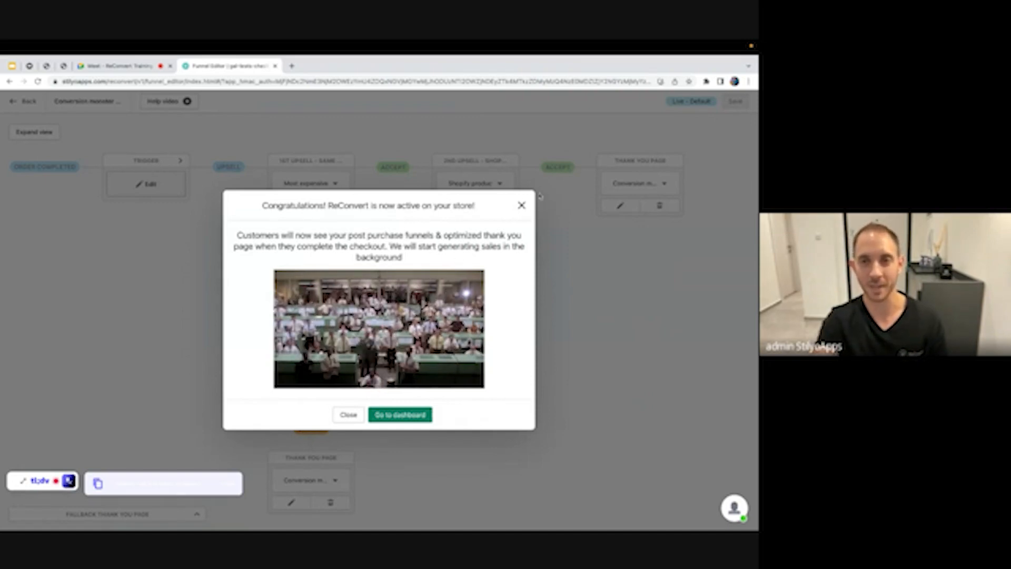
pyautogui.click(522, 206)
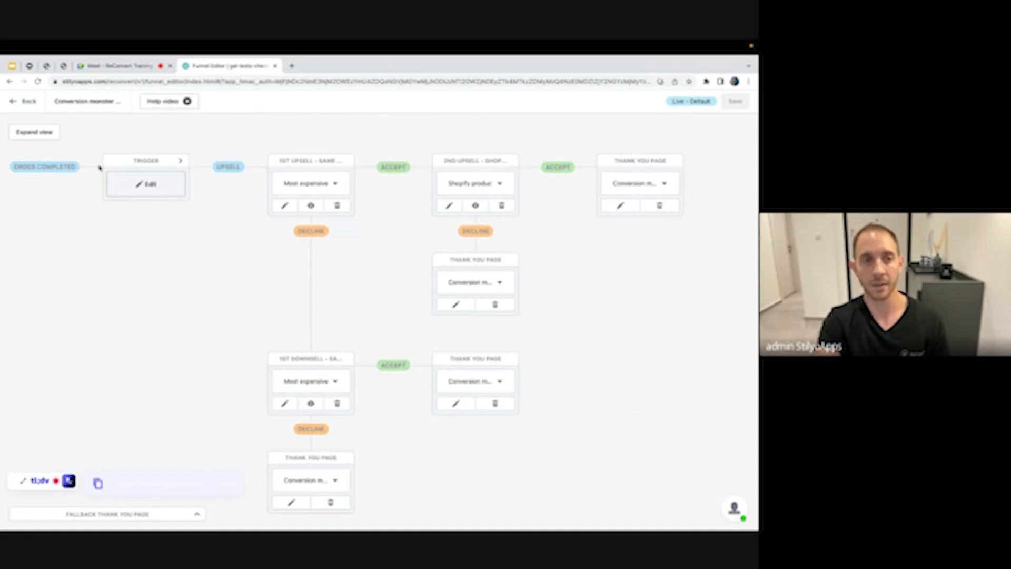
pyautogui.click(180, 163)
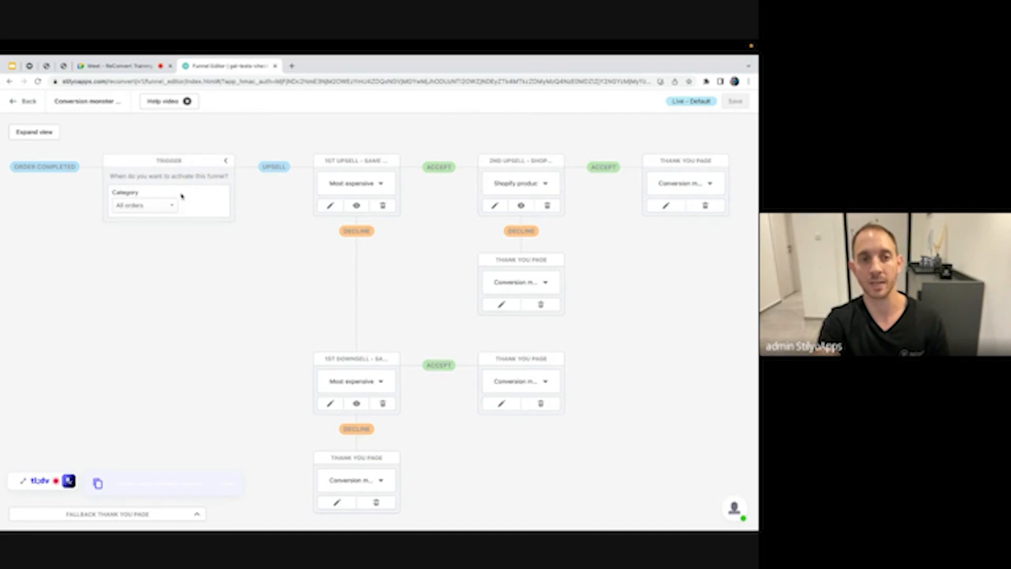
pyautogui.click(142, 207)
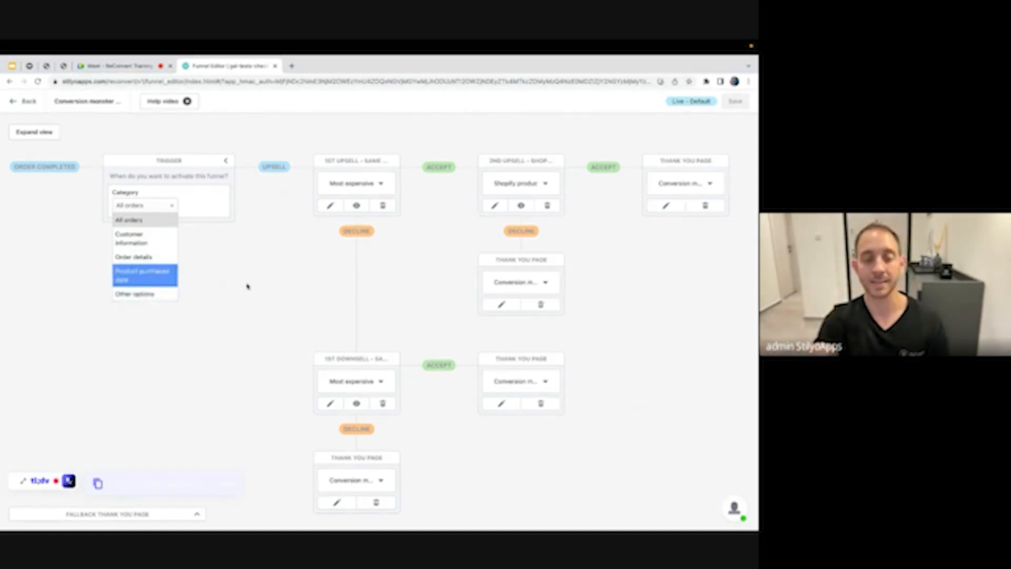
pyautogui.click(146, 277)
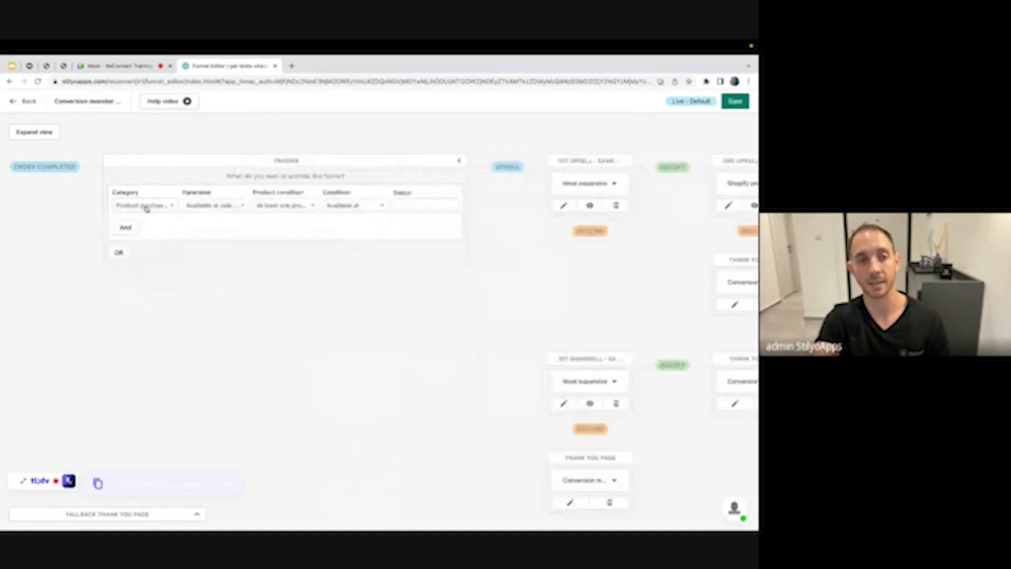
pyautogui.click(228, 207)
pyautogui.scroll(-4, 223, 261)
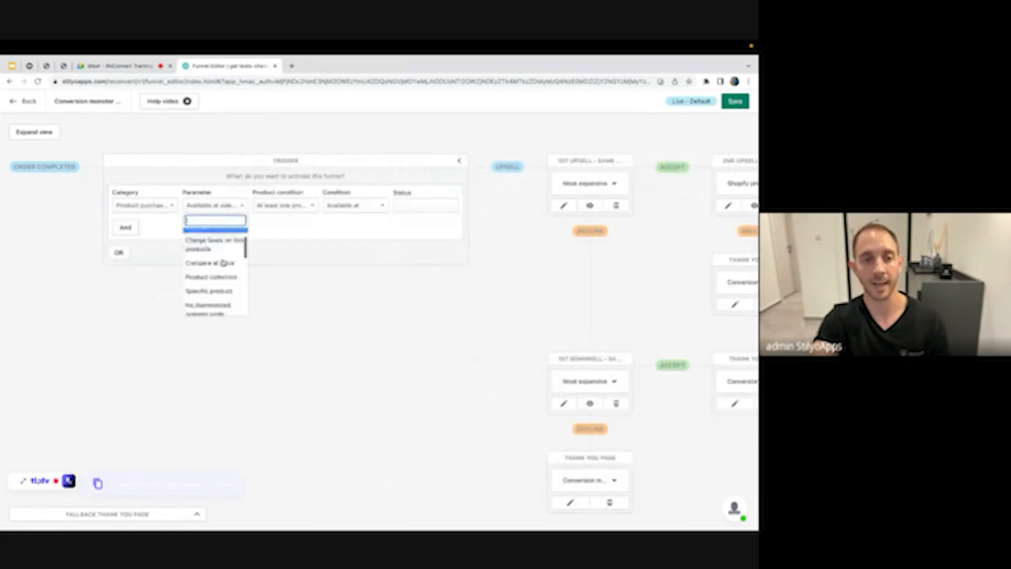
pyautogui.scroll(-5, 224, 262)
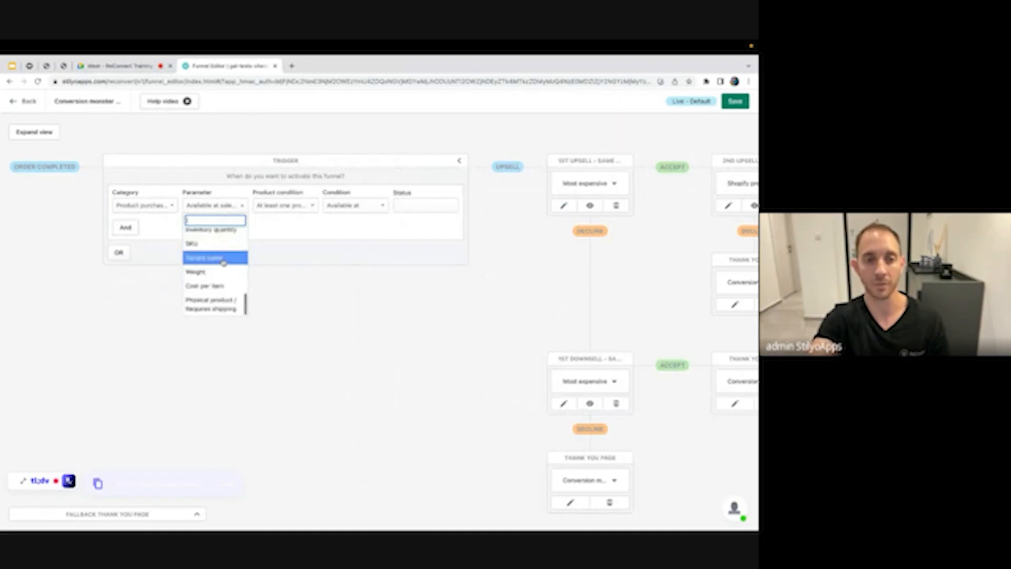
pyautogui.scroll(6, 224, 262)
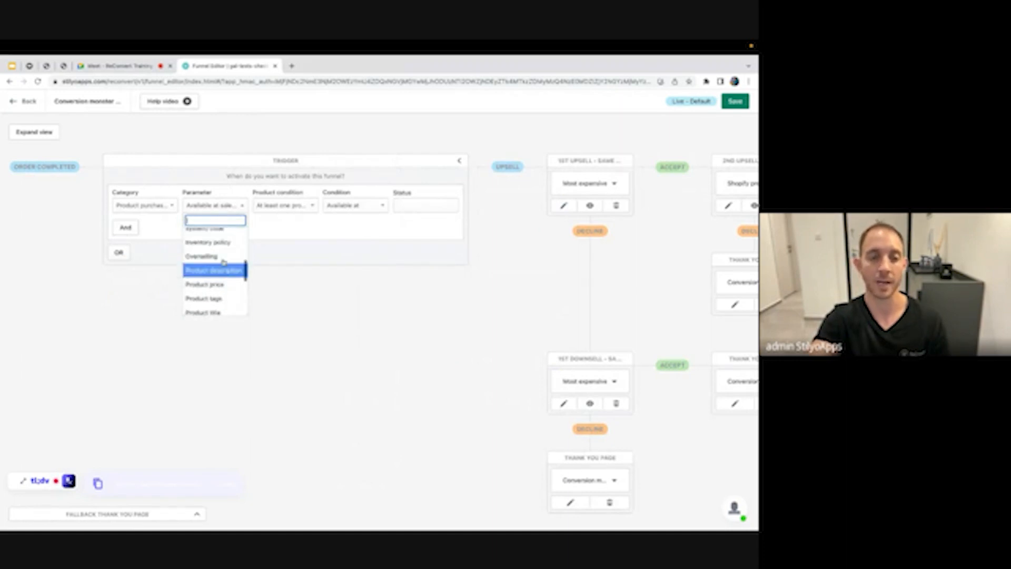
pyautogui.scroll(5, 224, 262)
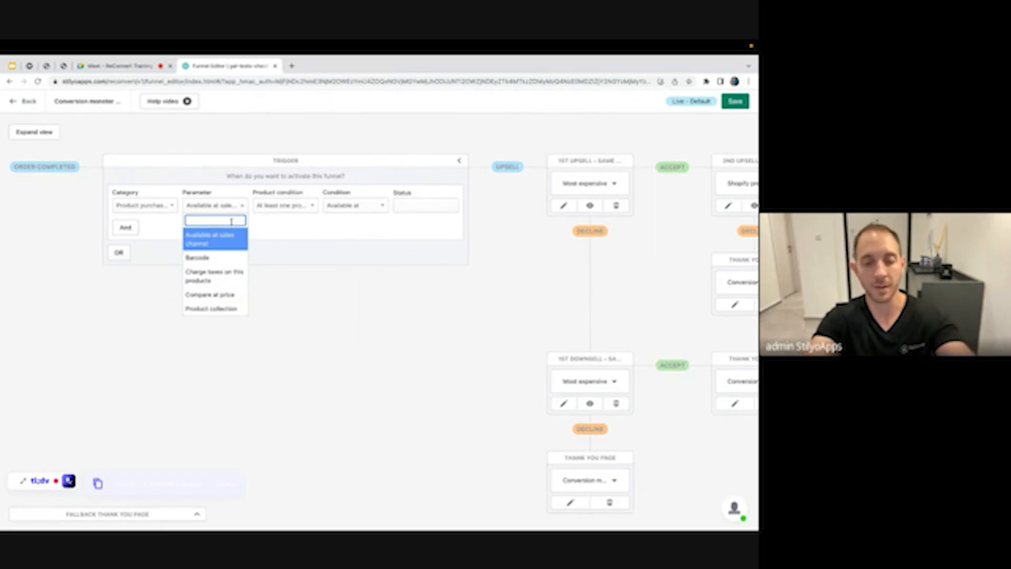
pyautogui.write('spec')
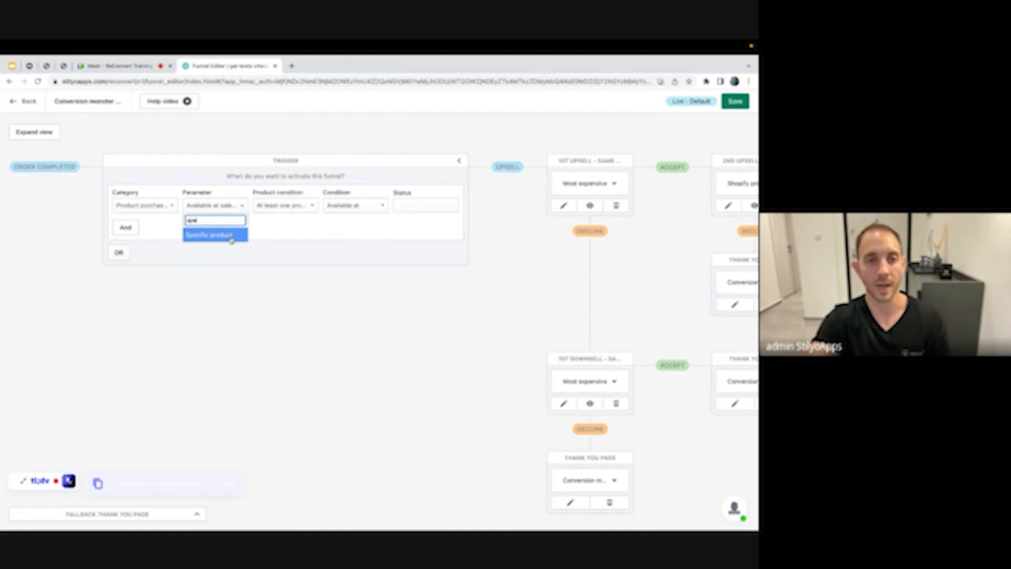
pyautogui.click(232, 244)
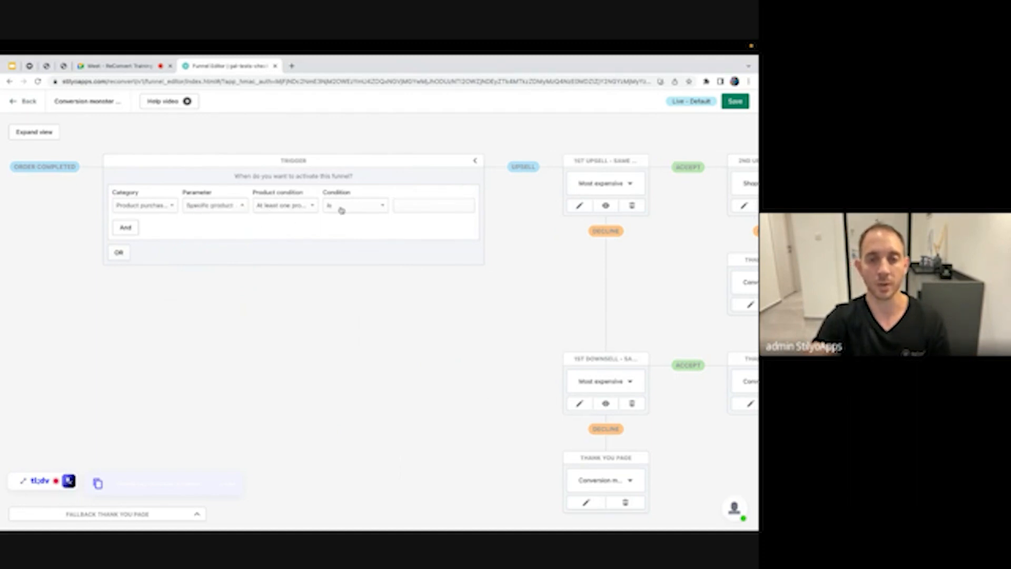
pyautogui.click(421, 208)
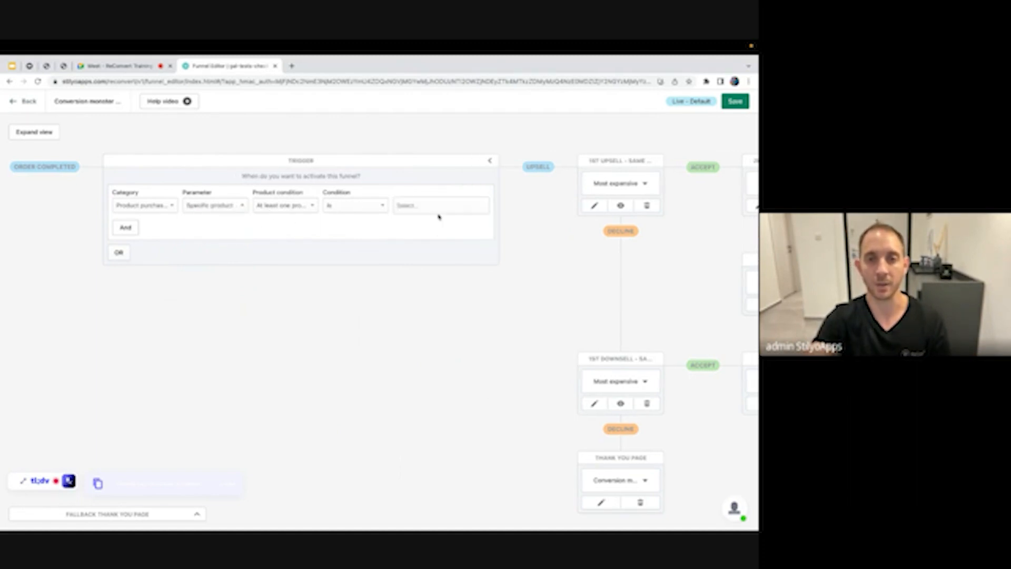
pyautogui.click(438, 211)
pyautogui.scroll(-3, 449, 278)
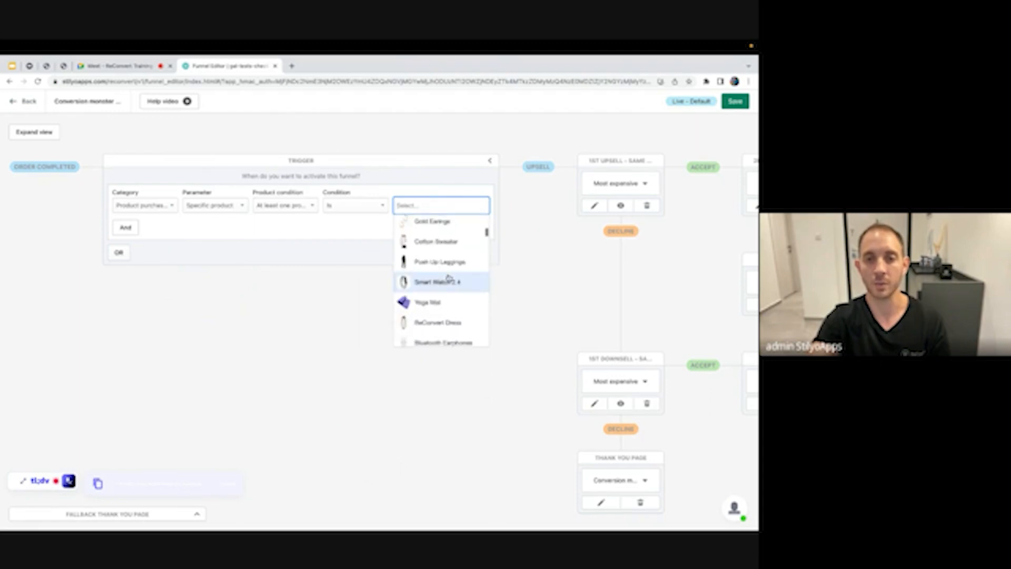
pyautogui.click(445, 269)
pyautogui.click(484, 206)
pyautogui.click(442, 279)
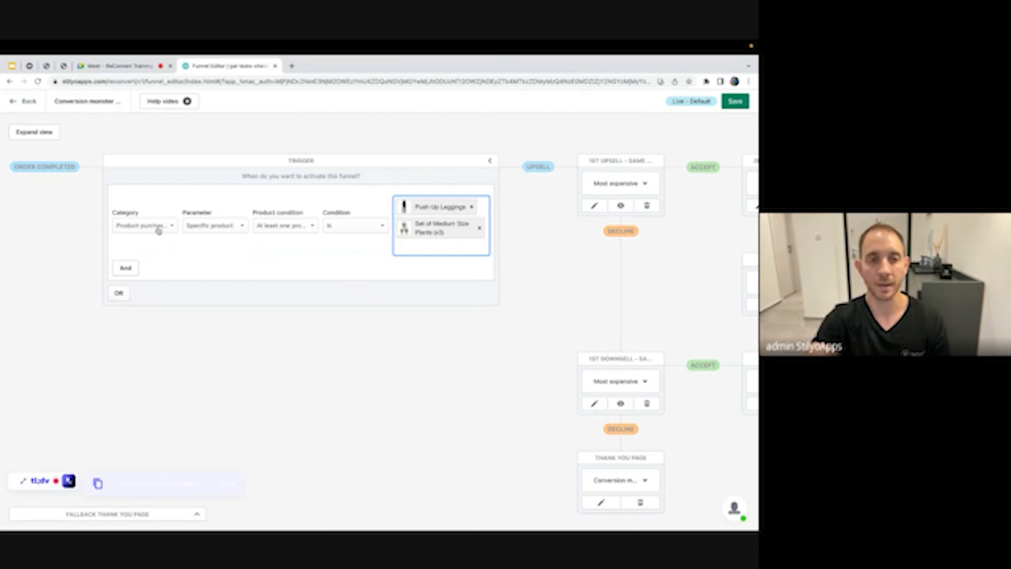
pyautogui.click(158, 227)
pyautogui.click(151, 241)
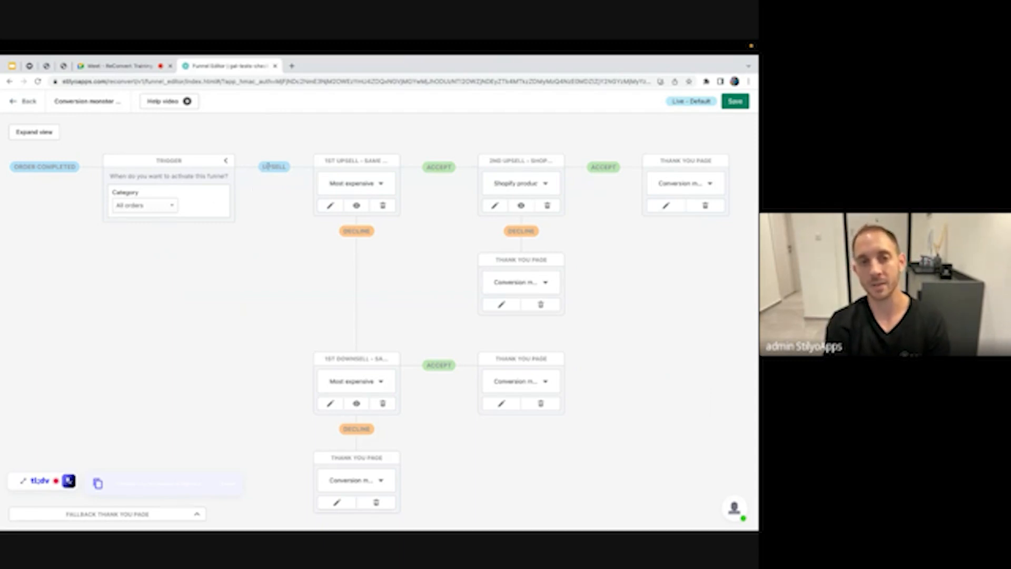
pyautogui.click(383, 185)
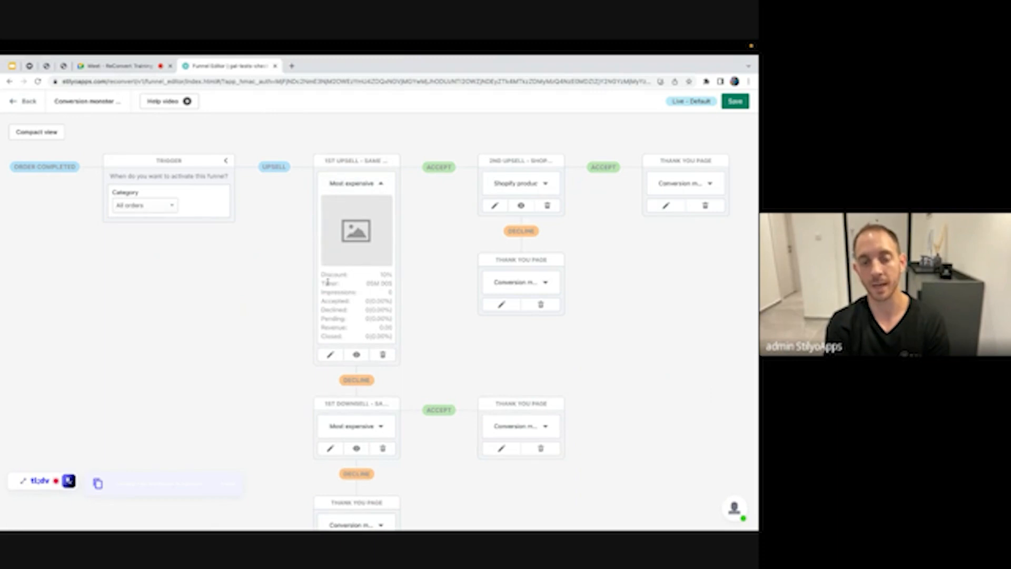
pyautogui.moveTo(329, 280); pyautogui.dragTo(367, 319)
pyautogui.click(368, 320)
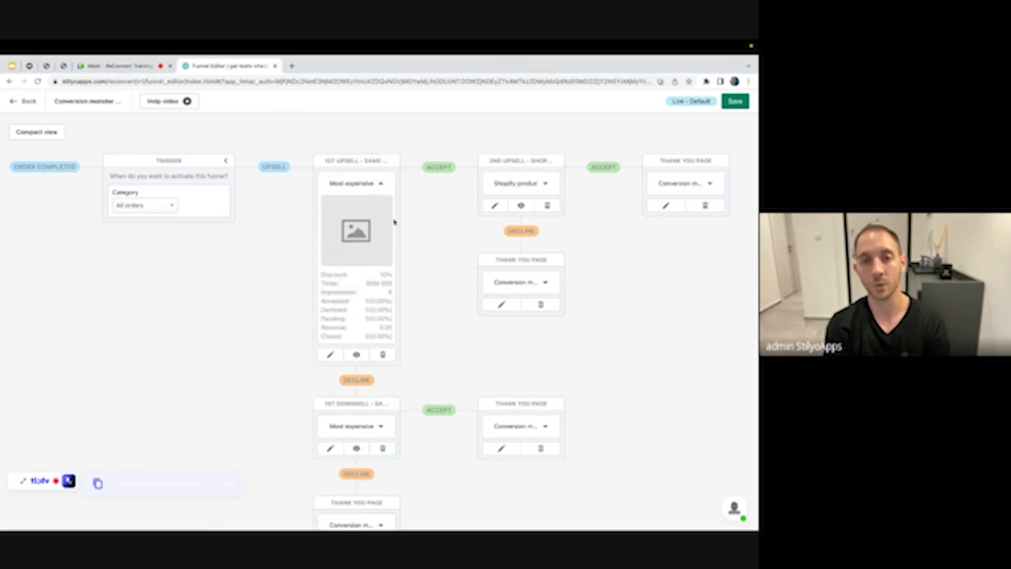
pyautogui.click(381, 184)
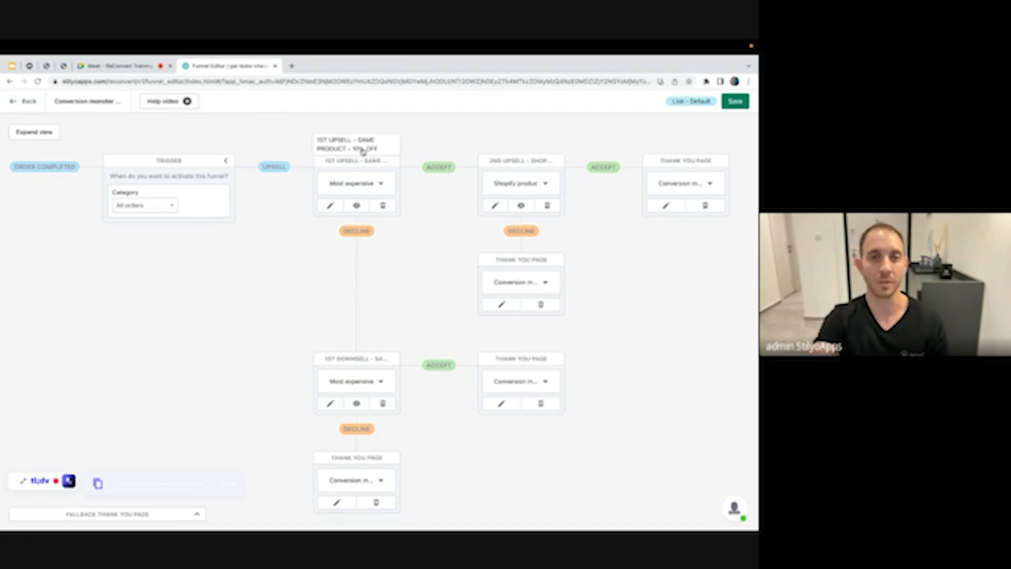
pyautogui.click(326, 208)
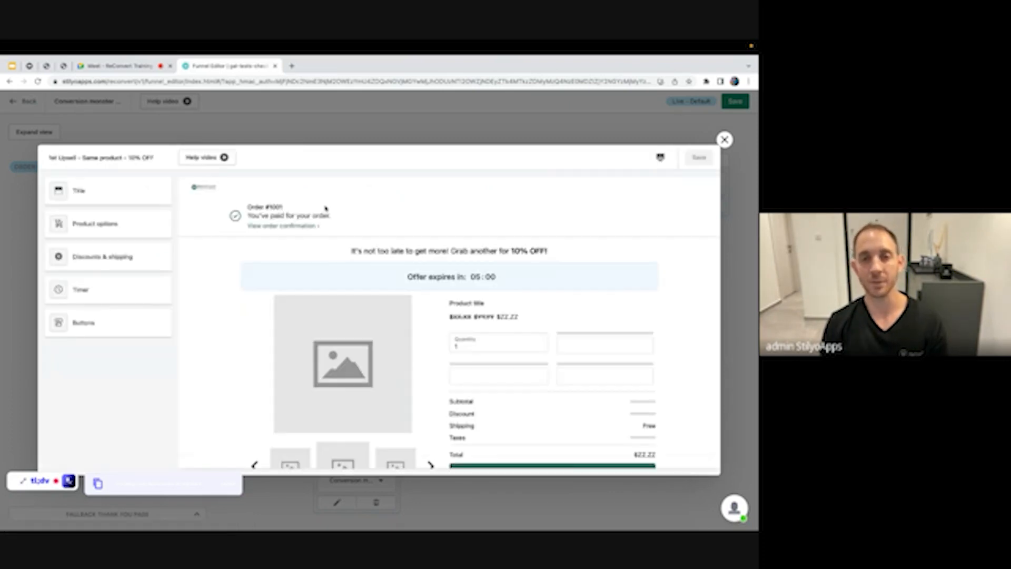
pyautogui.scroll(-2, 435, 341)
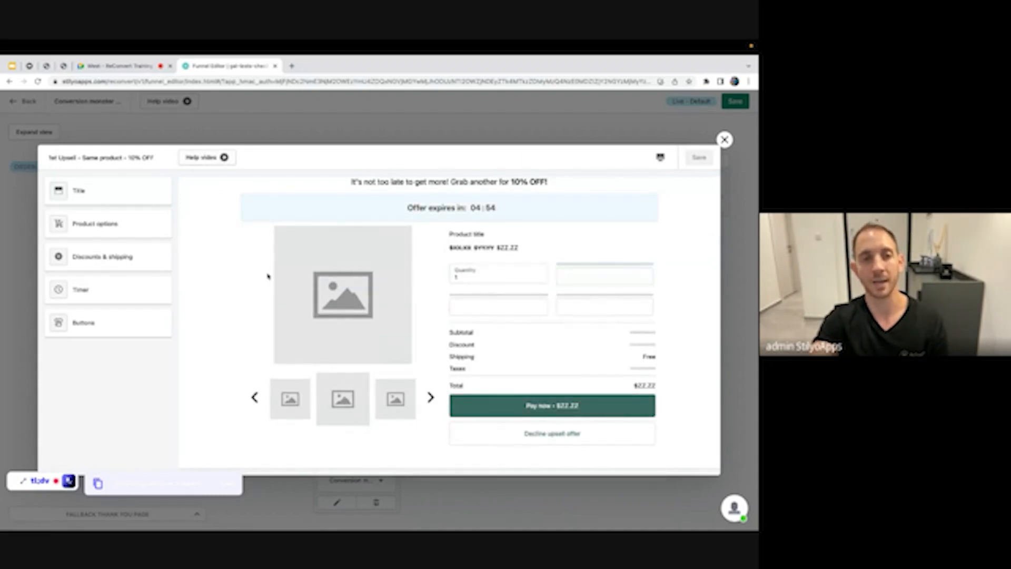
pyautogui.scroll(2, 302, 271)
pyautogui.scroll(-2, 345, 367)
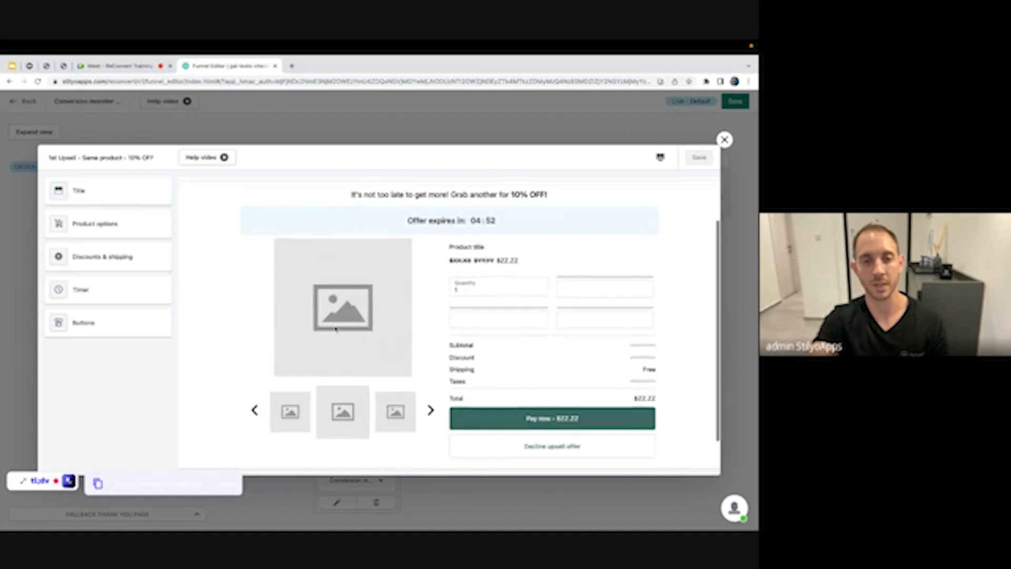
pyautogui.click(132, 230)
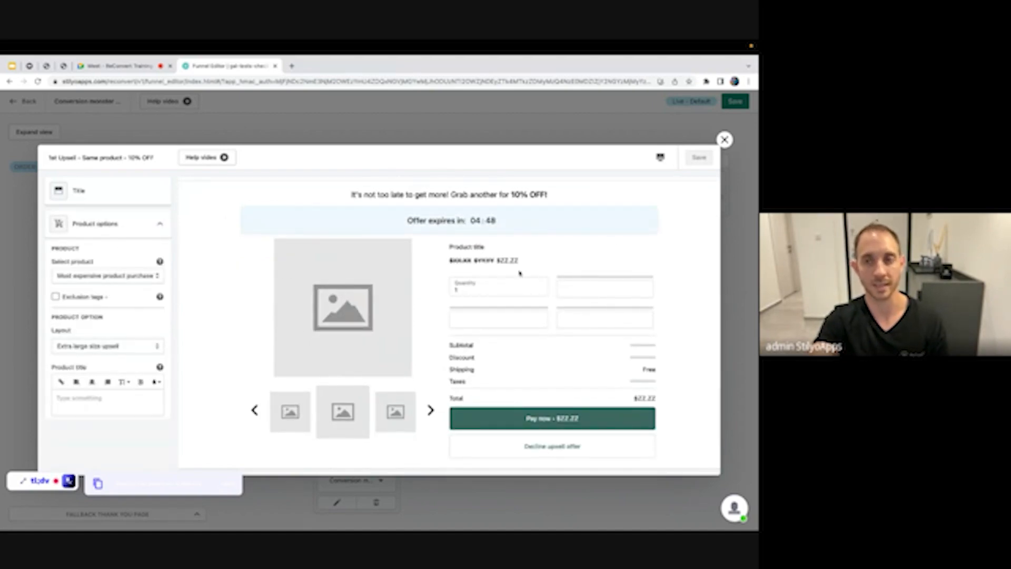
pyautogui.click(725, 139)
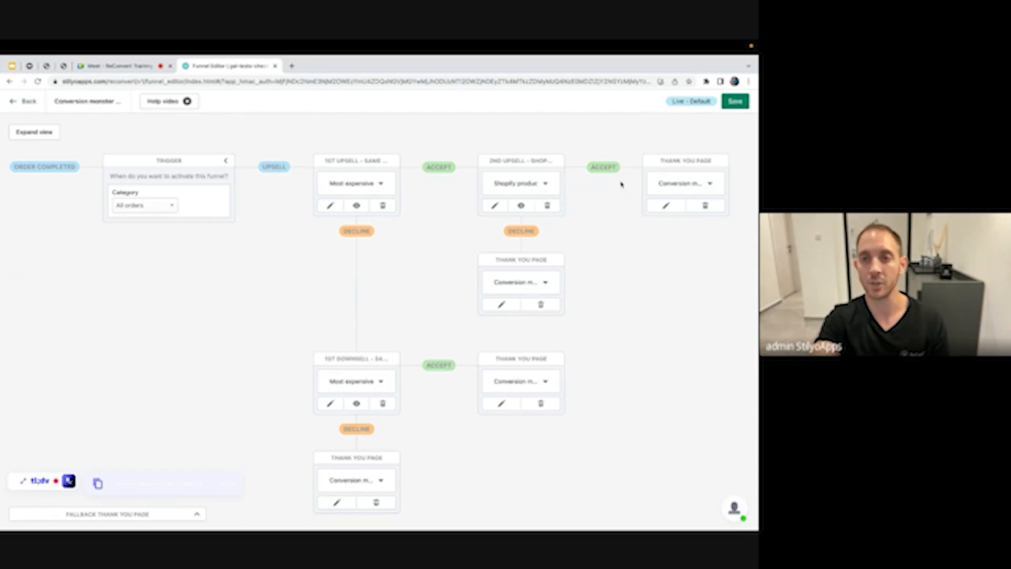
# Expand the funnel cards and open the thank-you page template for editing
pyautogui.click(710, 183)
pyautogui.click(660, 246)
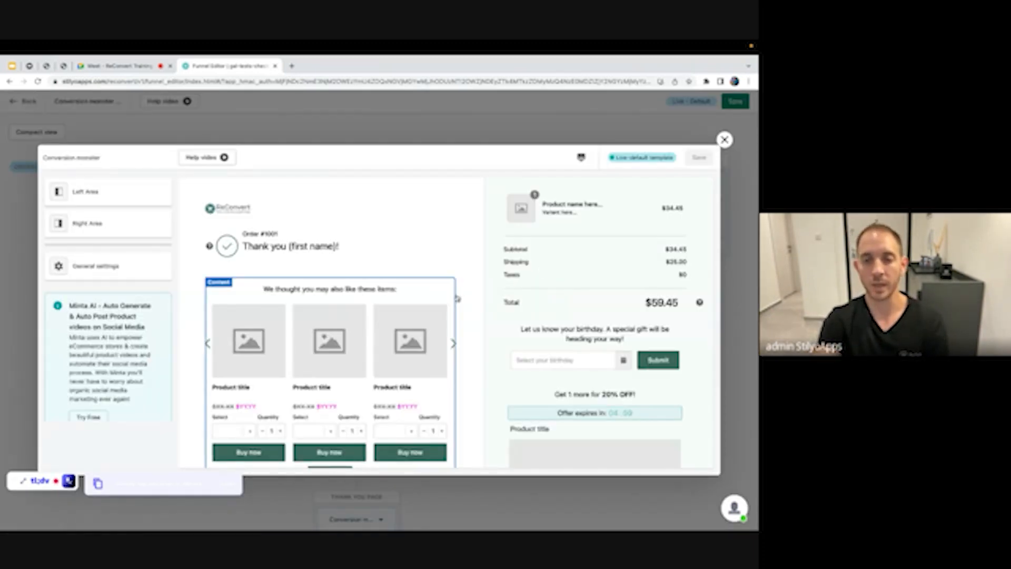
pyautogui.scroll(-1, 466, 290)
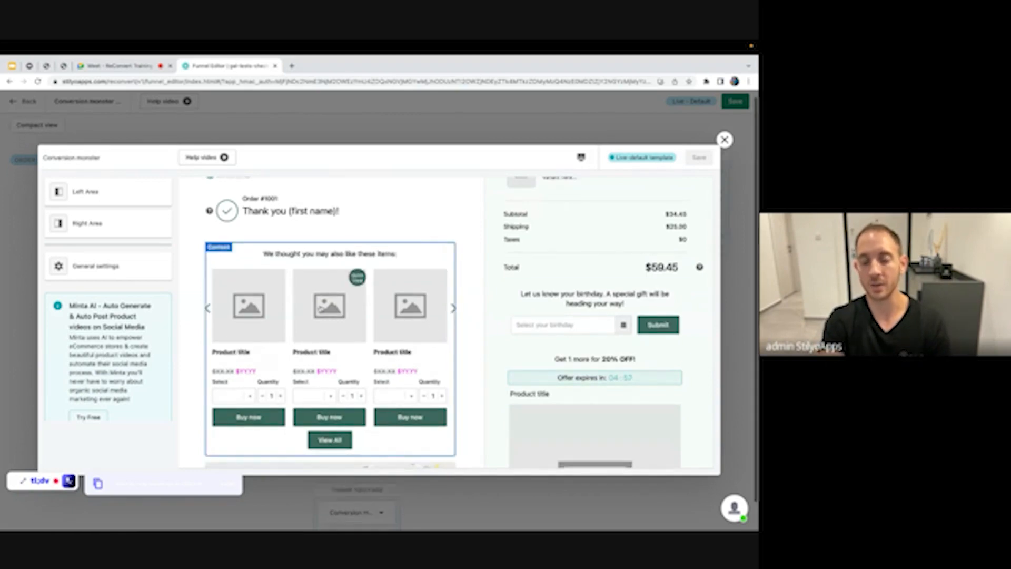
pyautogui.scroll(-10, 474, 363)
pyautogui.scroll(10, 473, 349)
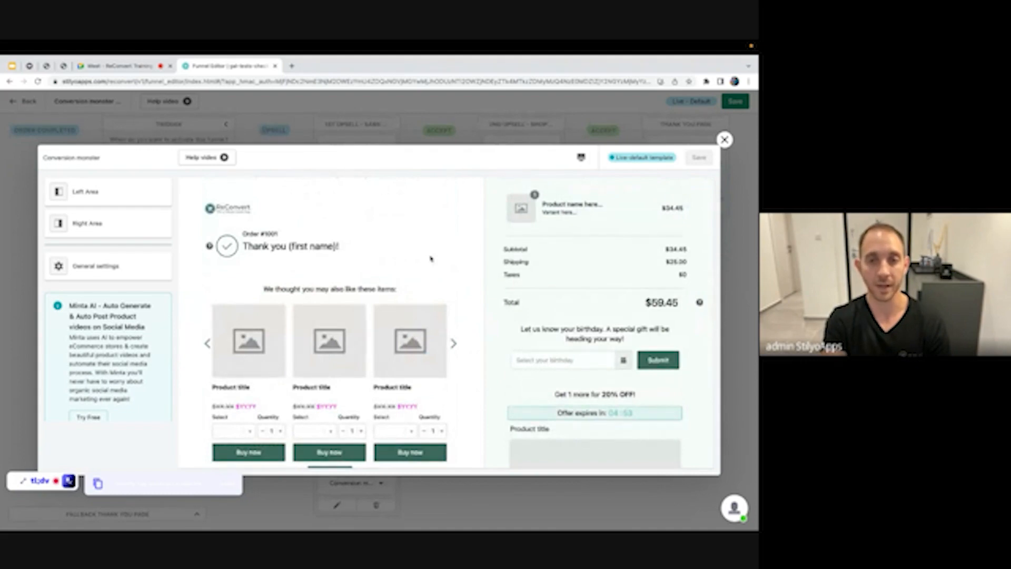
pyautogui.scroll(-1, 570, 330)
pyautogui.scroll(-3, 589, 321)
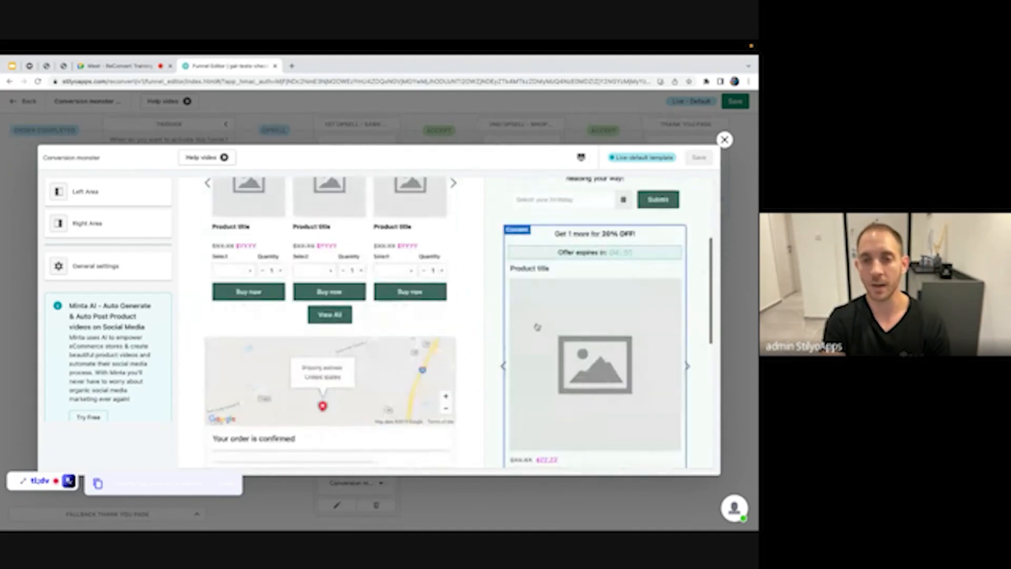
pyautogui.scroll(3, 329, 327)
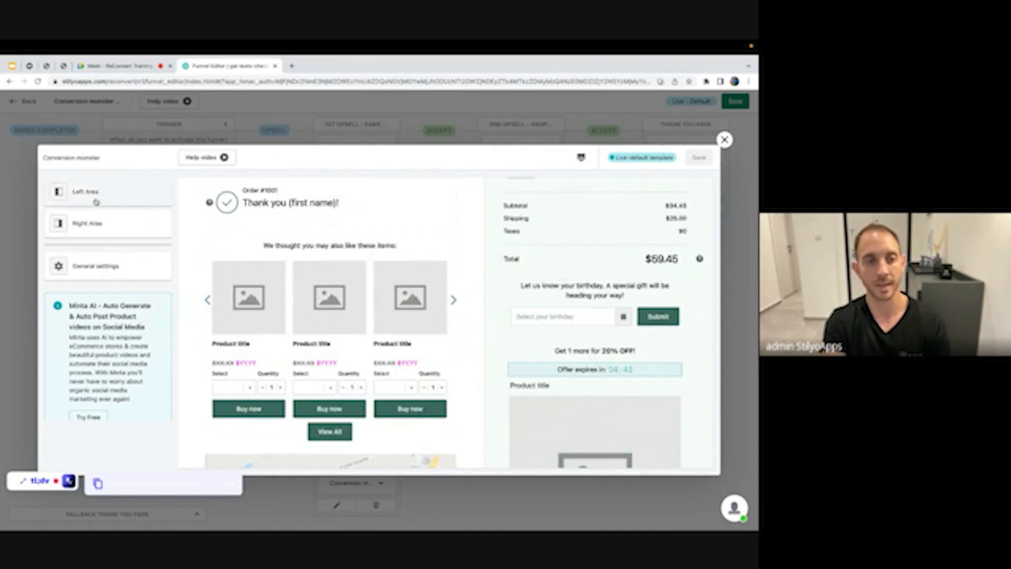
# Add a Video section to the left area and move it to the top
pyautogui.click(96, 202)
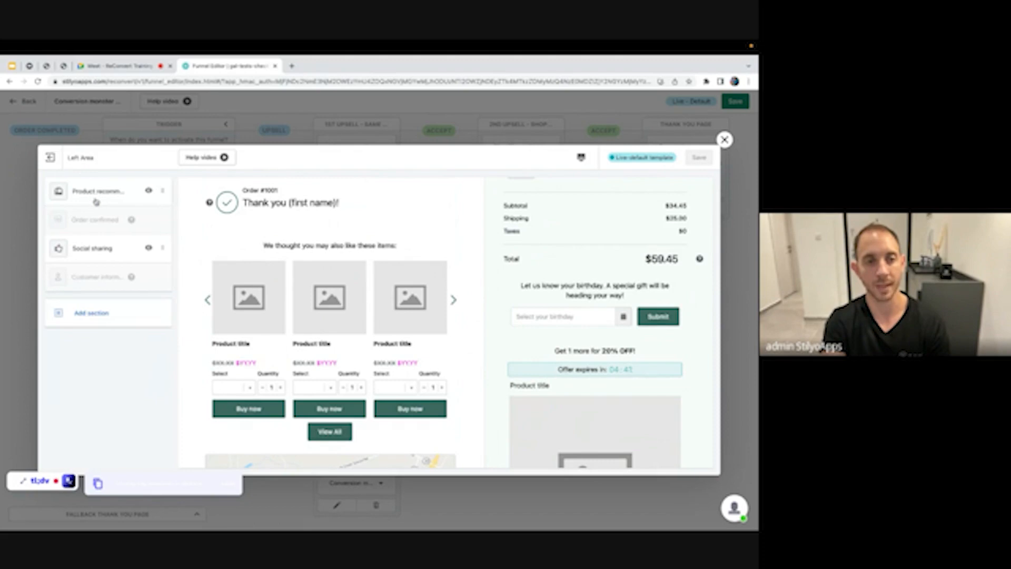
pyautogui.click(90, 313)
pyautogui.scroll(-3, 95, 303)
pyautogui.scroll(3, 92, 285)
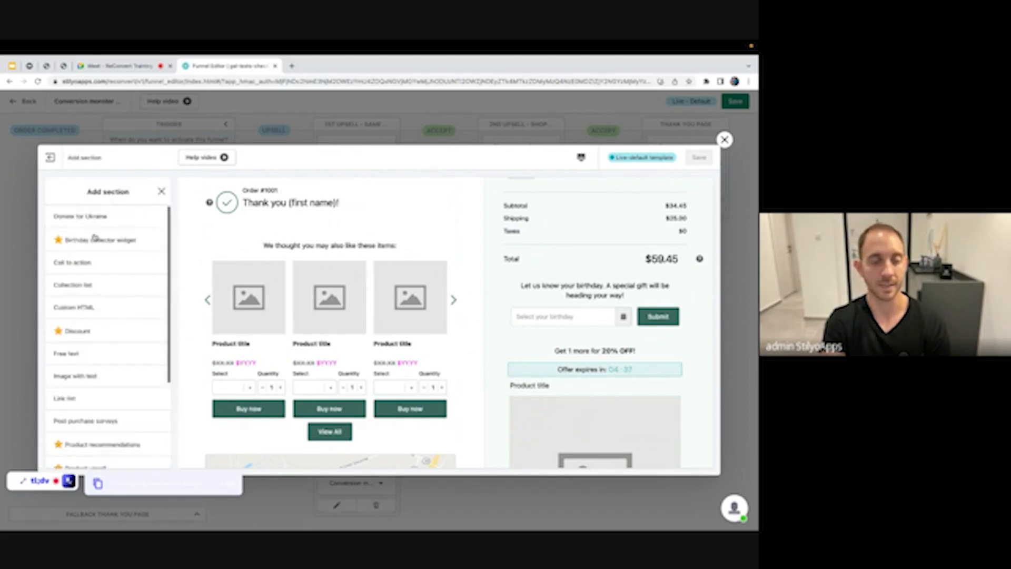
pyautogui.scroll(-3, 95, 263)
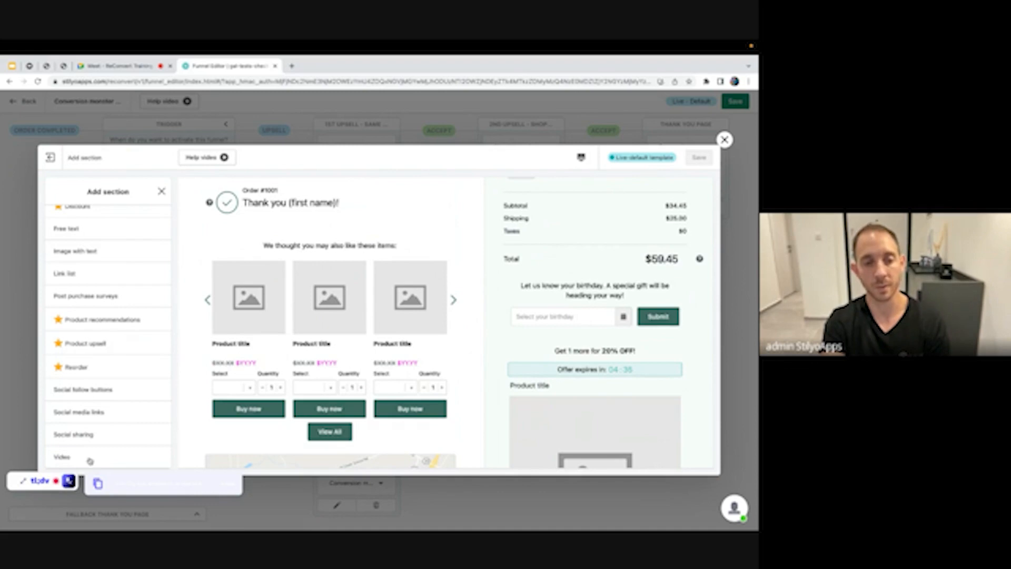
pyautogui.moveTo(100, 456)
pyautogui.click(153, 456)
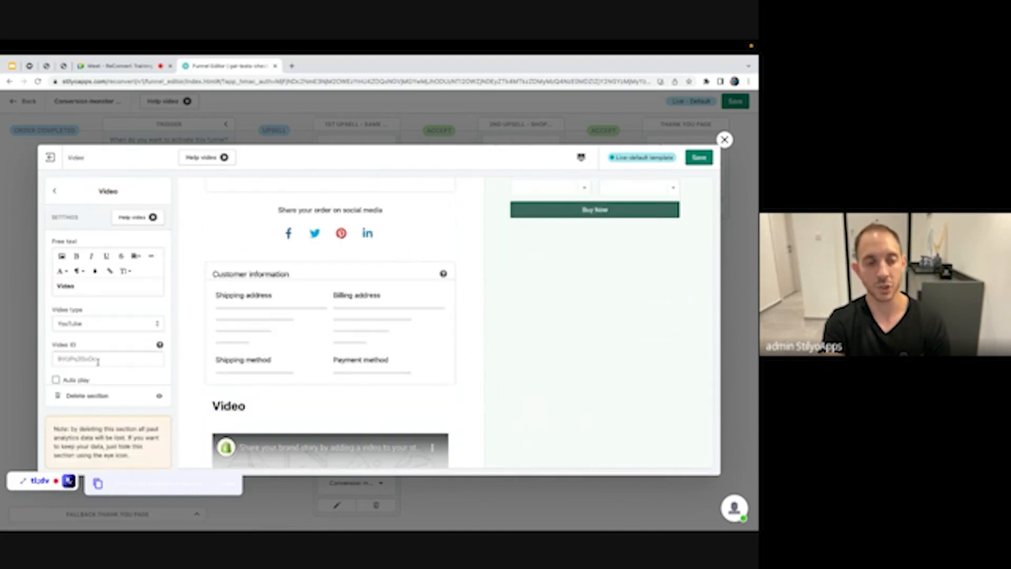
pyautogui.scroll(-1, 98, 361)
pyautogui.click(55, 191)
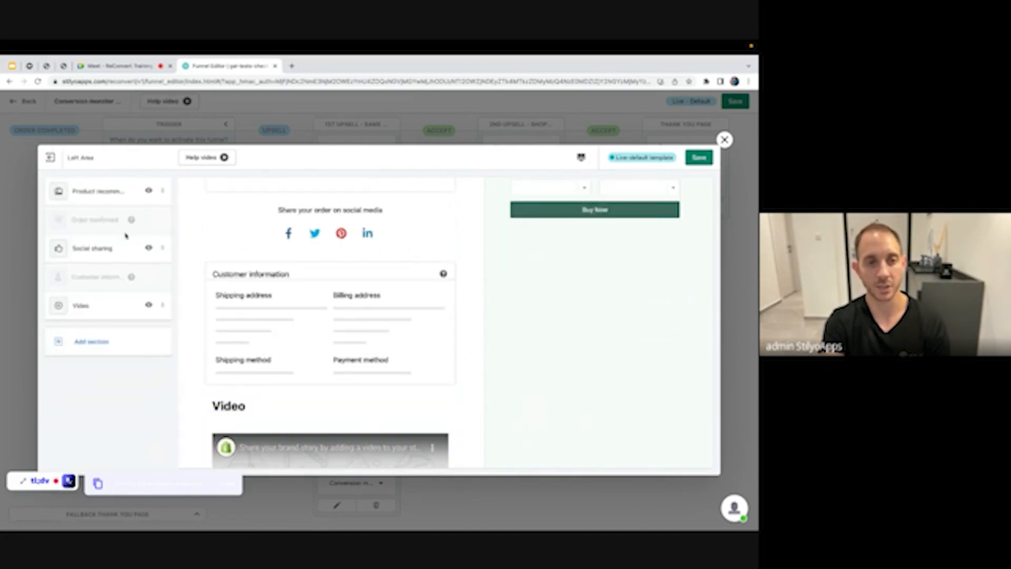
pyautogui.moveTo(163, 305); pyautogui.dragTo(163, 188)
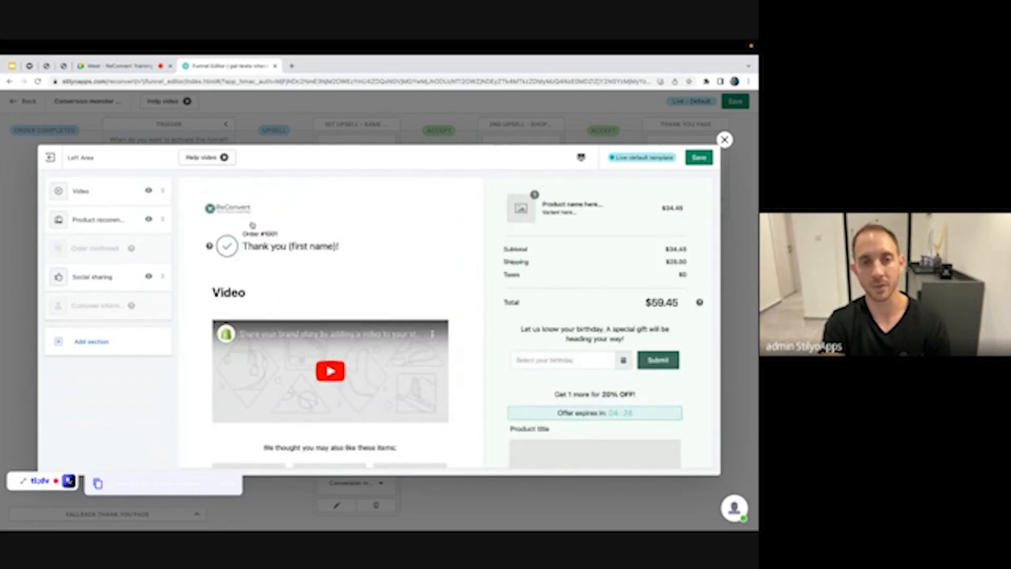
# Delete the Video section, save the thank-you template, and return to the funnel
pyautogui.click(239, 294)
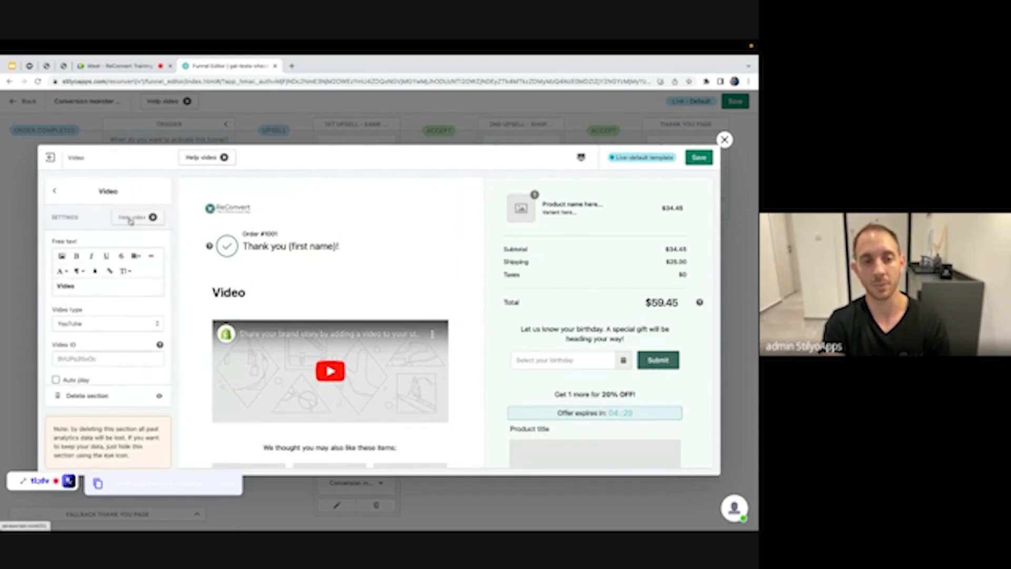
pyautogui.click(82, 396)
pyautogui.click(706, 162)
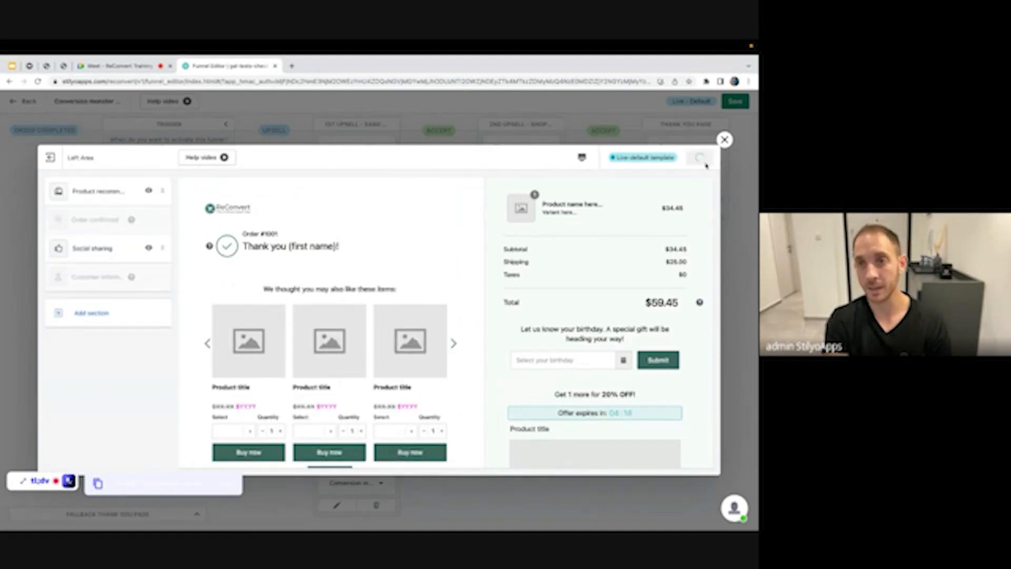
pyautogui.click(725, 140)
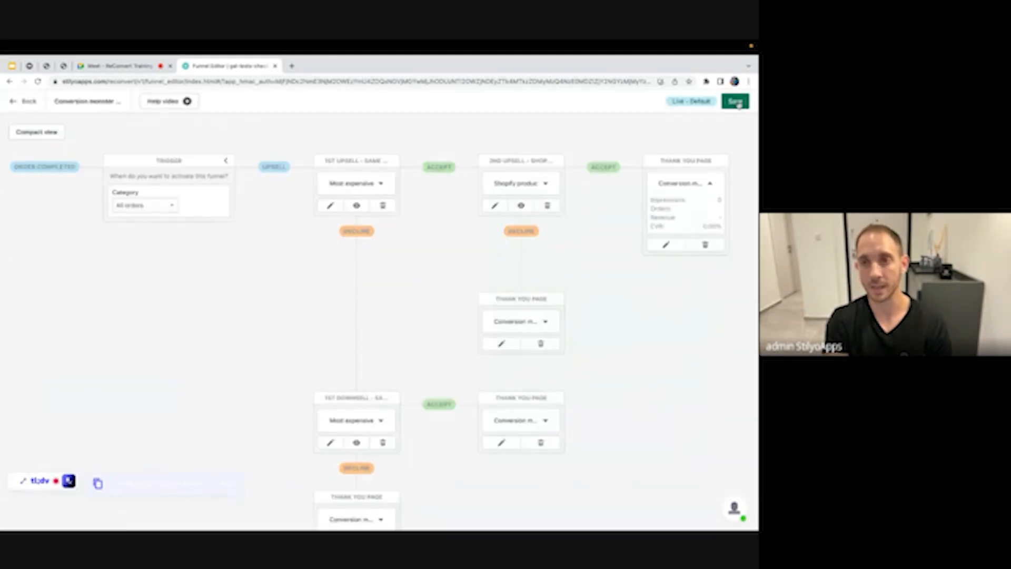
pyautogui.click(737, 102)
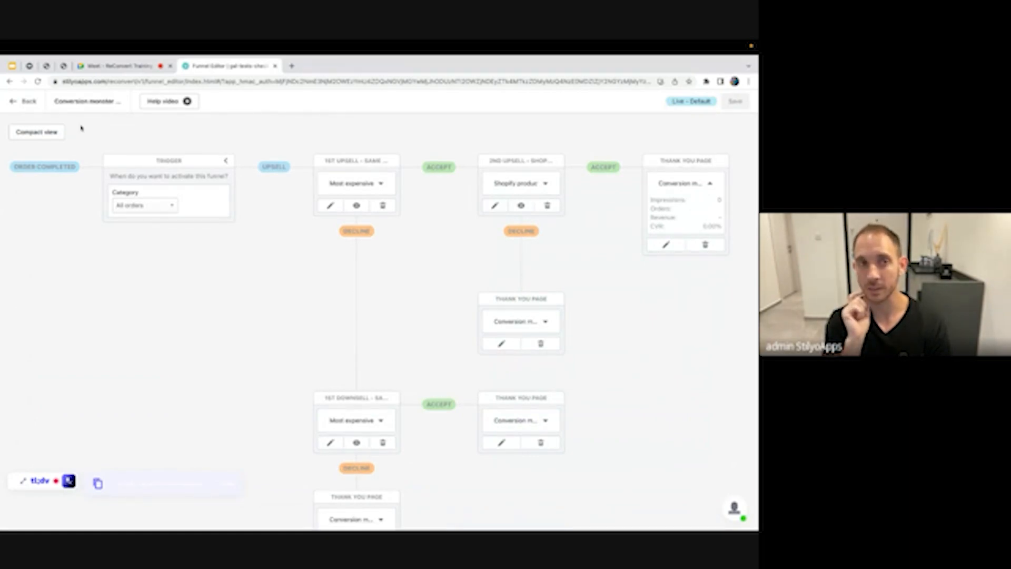
pyautogui.click(139, 67)
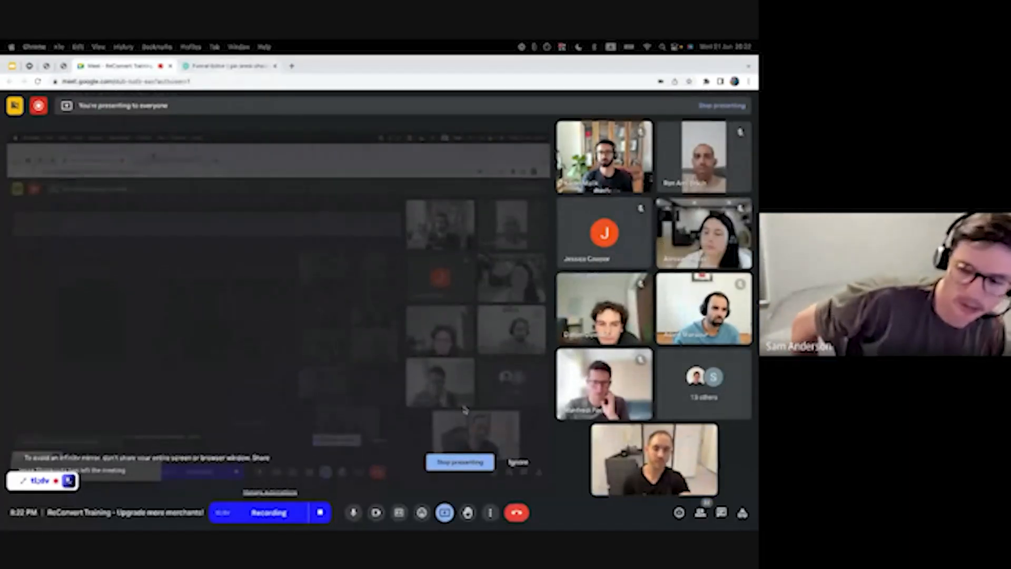
pyautogui.click(207, 67)
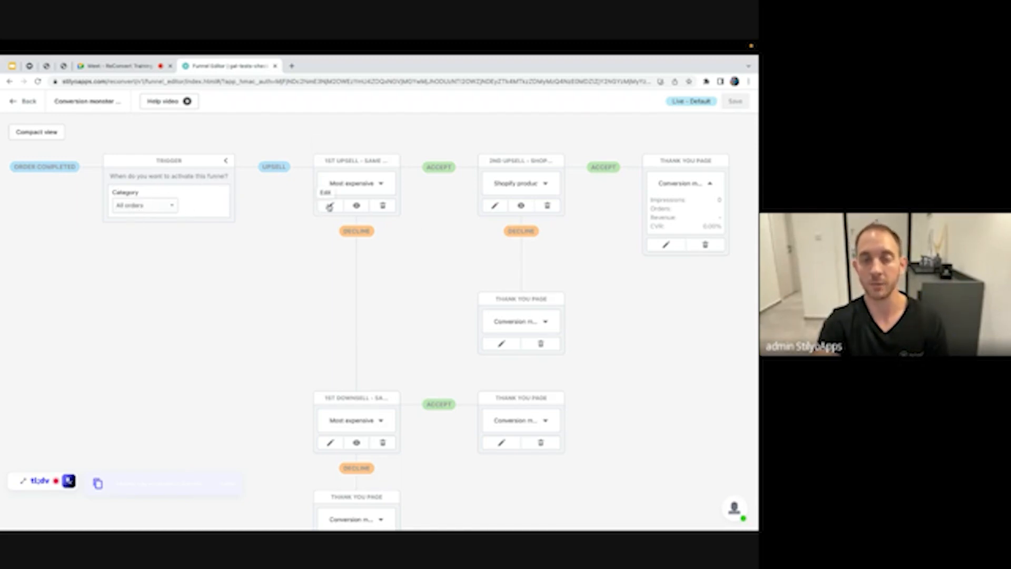
# In the first upsell offer, add a 'below 100' exclusion tag, then remove it and disable exclusion tags
pyautogui.click(330, 206)
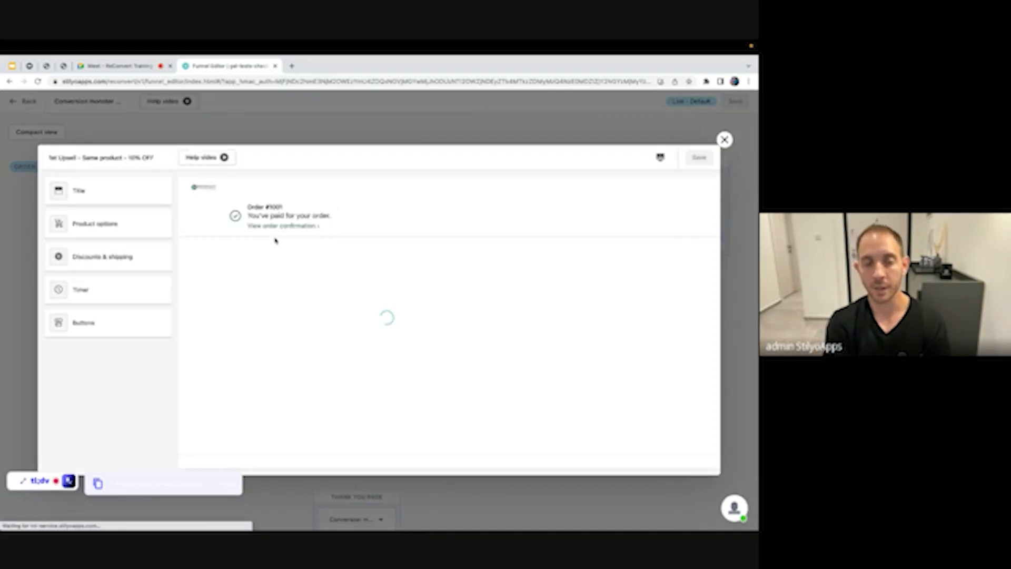
pyautogui.click(87, 228)
pyautogui.scroll(-1, 105, 272)
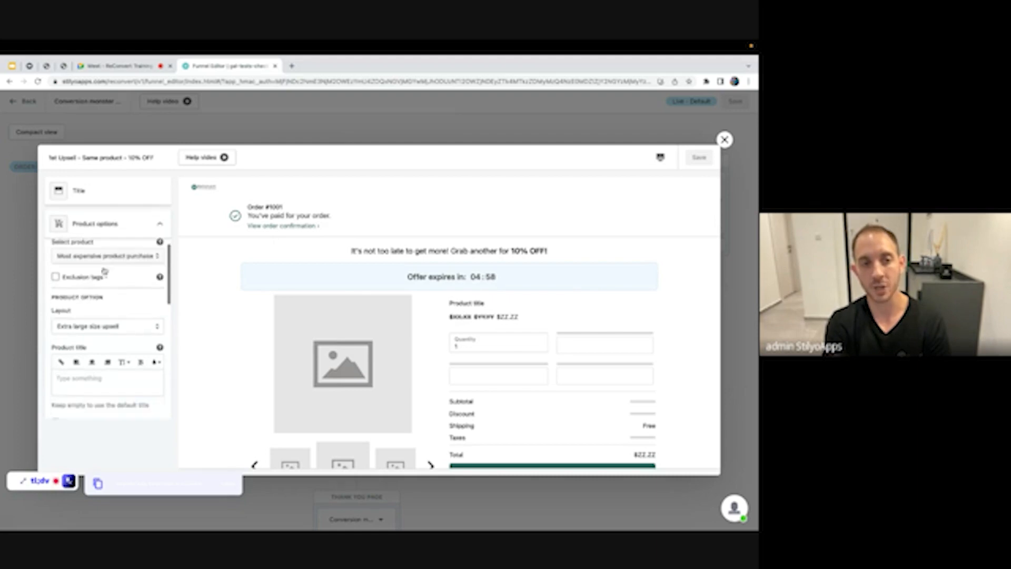
pyautogui.click(56, 272)
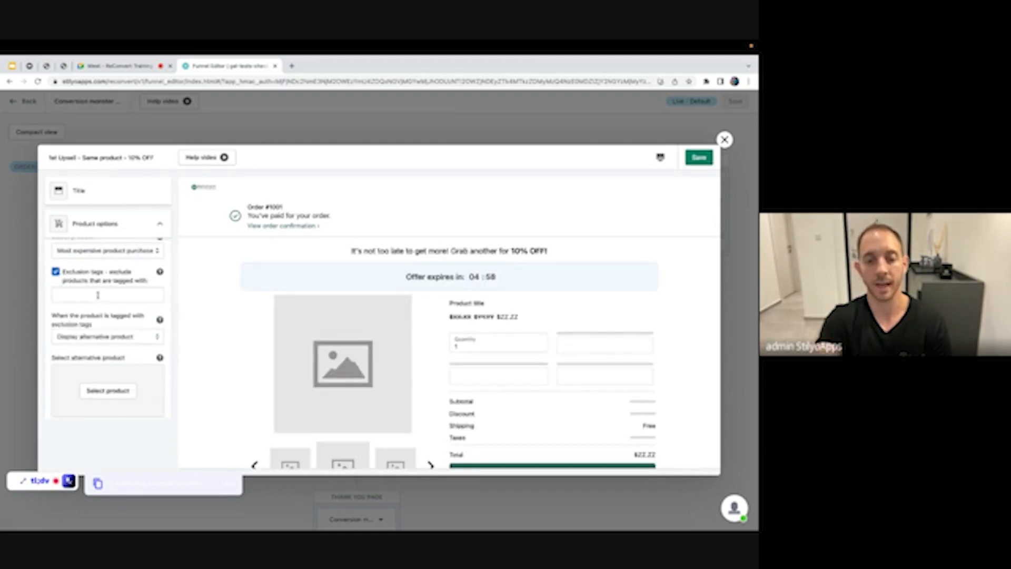
pyautogui.click(98, 295)
pyautogui.write('sel')
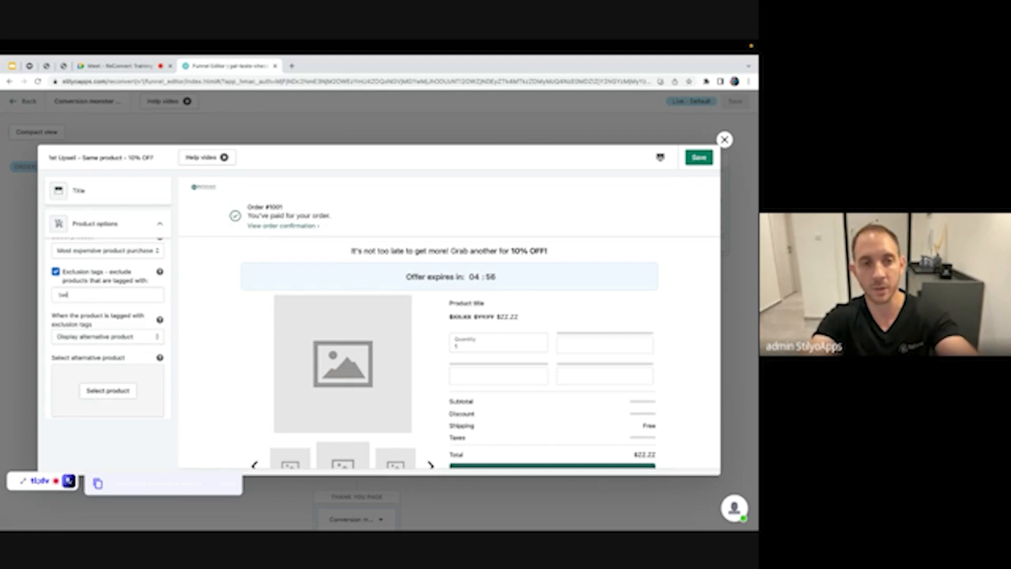
pyautogui.write('ow 100')
pyautogui.press('Return')
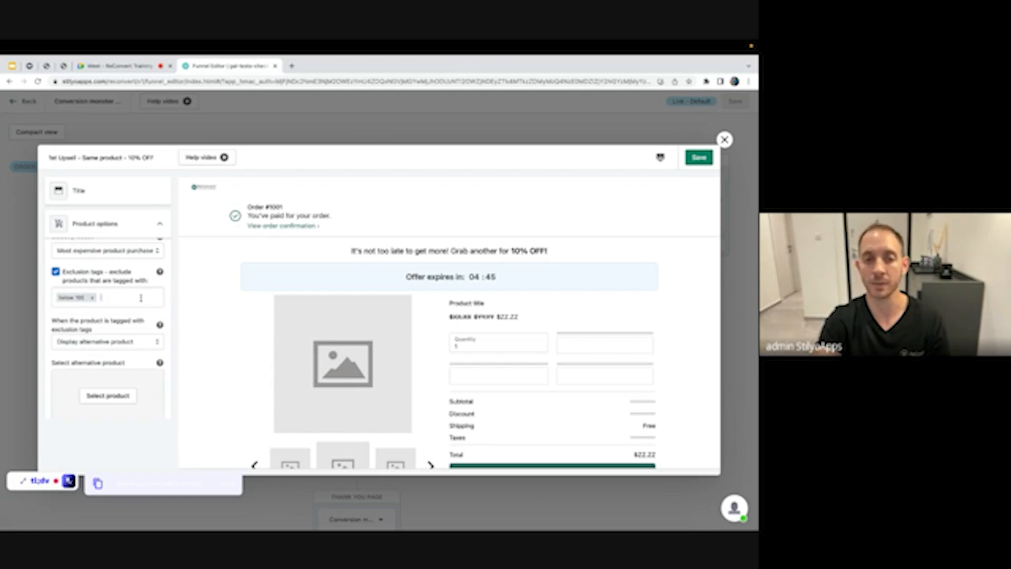
pyautogui.click(92, 298)
pyautogui.click(55, 272)
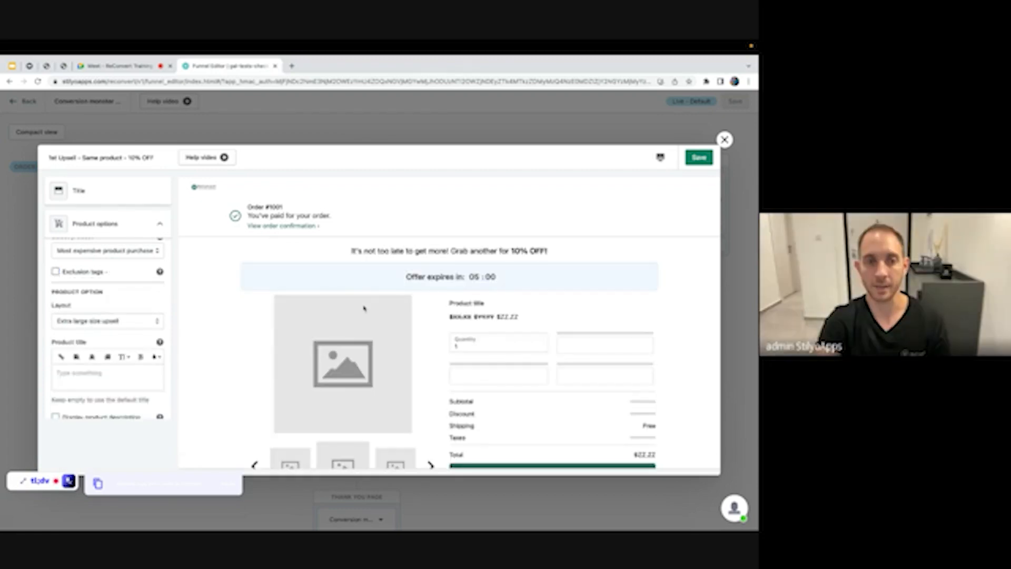
pyautogui.click(119, 229)
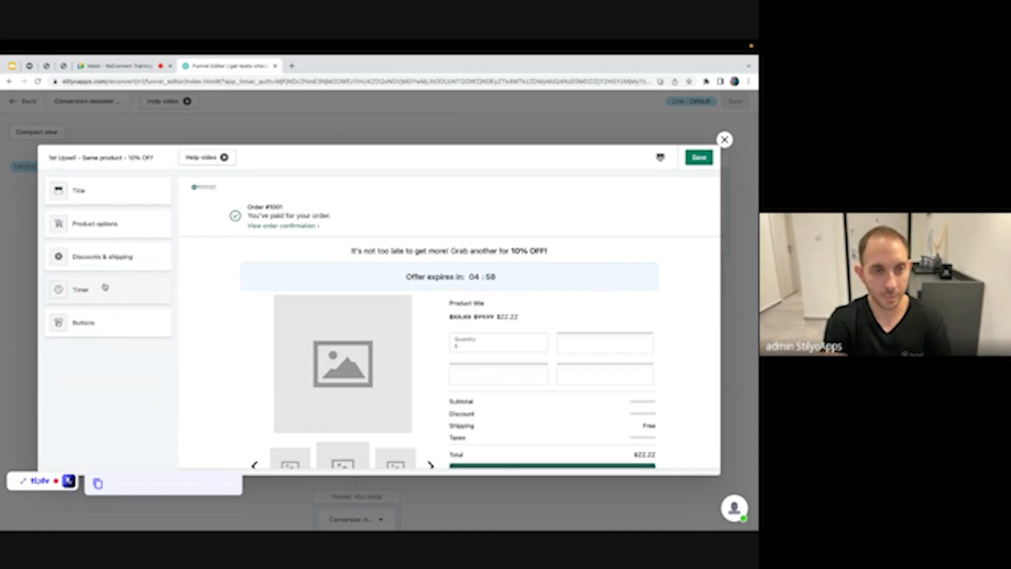
# Review the minimum order amount under Discounts & shipping, then close the offer editor
pyautogui.click(113, 258)
pyautogui.scroll(-3, 120, 296)
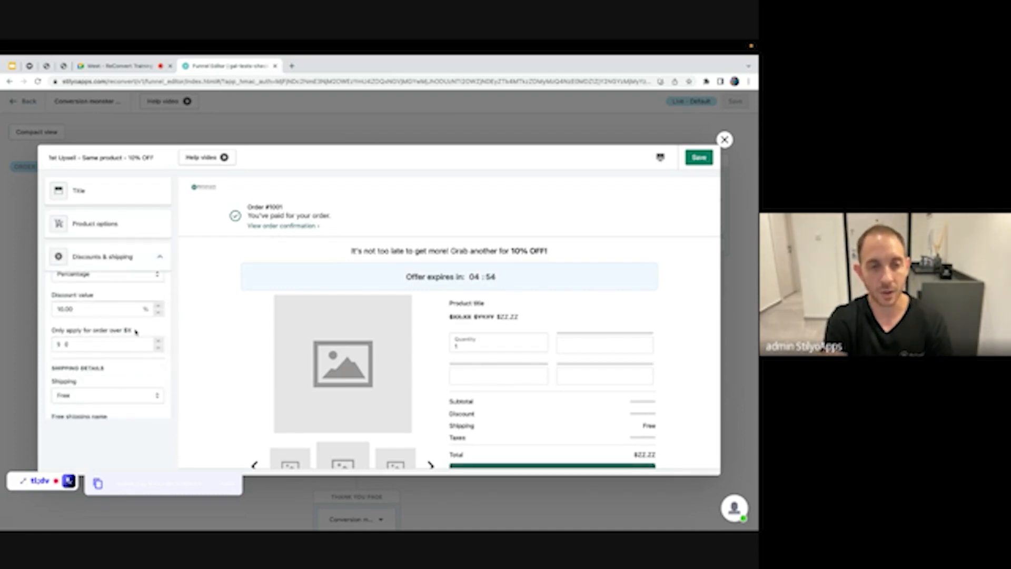
pyautogui.moveTo(135, 332); pyautogui.dragTo(52, 330)
pyautogui.click(83, 342)
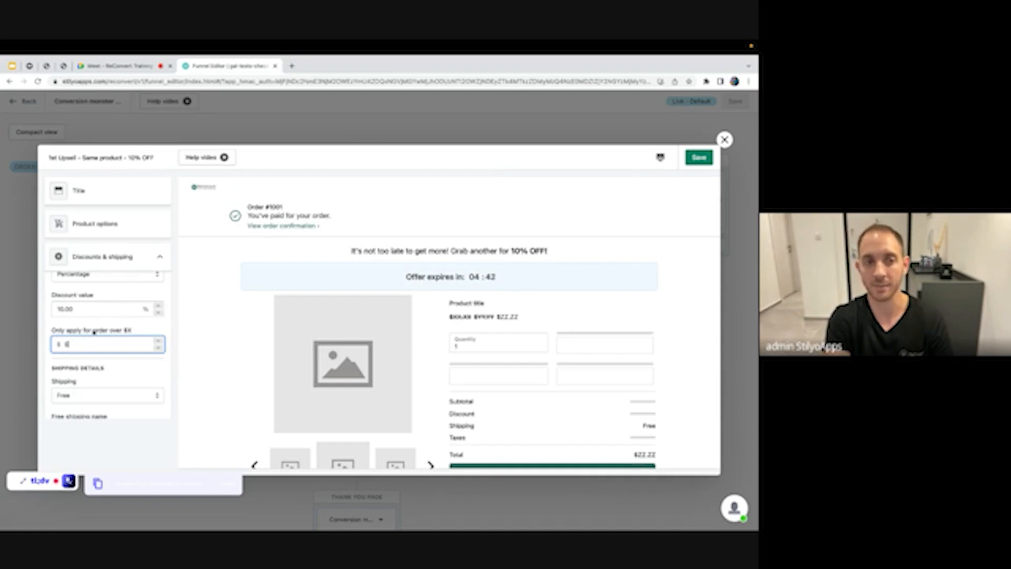
pyautogui.click(724, 140)
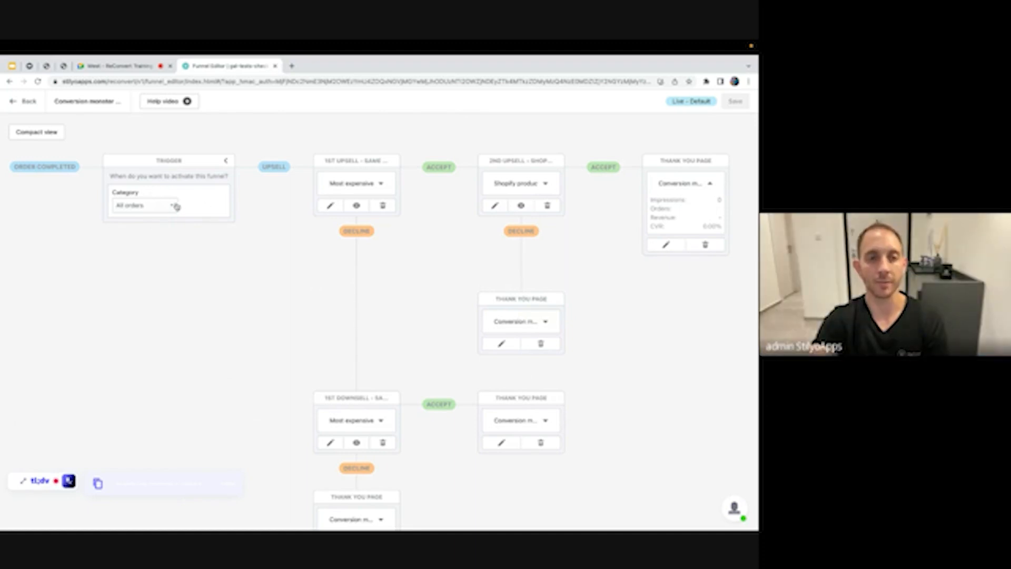
# Keep the funnel trigger on All orders and reopen the 1st Upsell offer editor
pyautogui.click(133, 208)
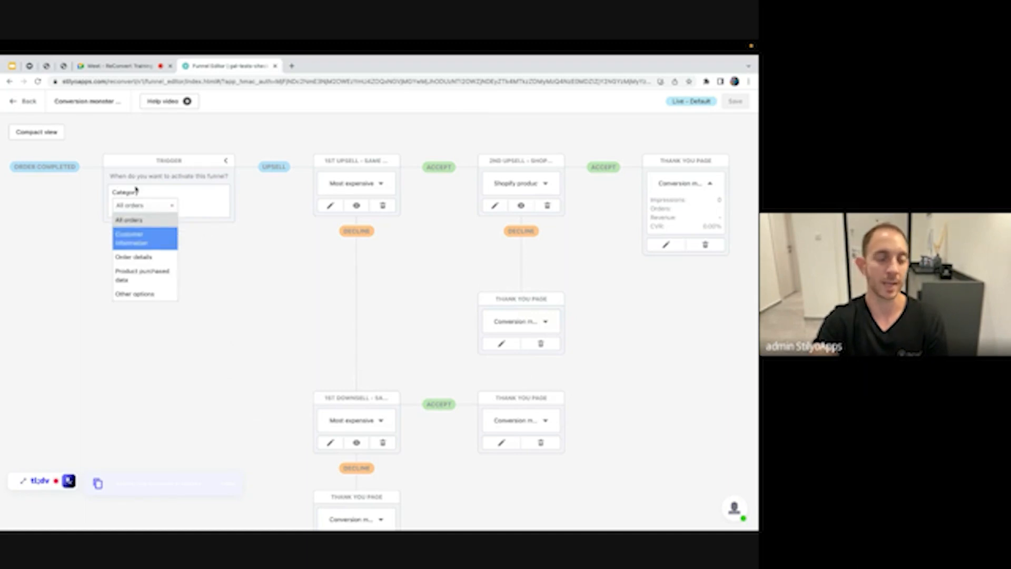
pyautogui.click(114, 192)
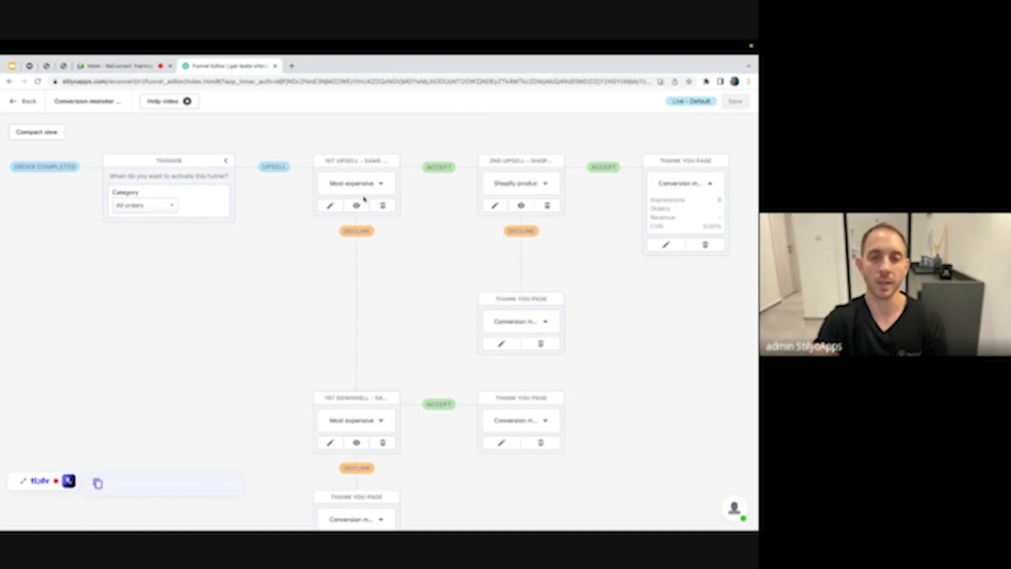
pyautogui.click(332, 206)
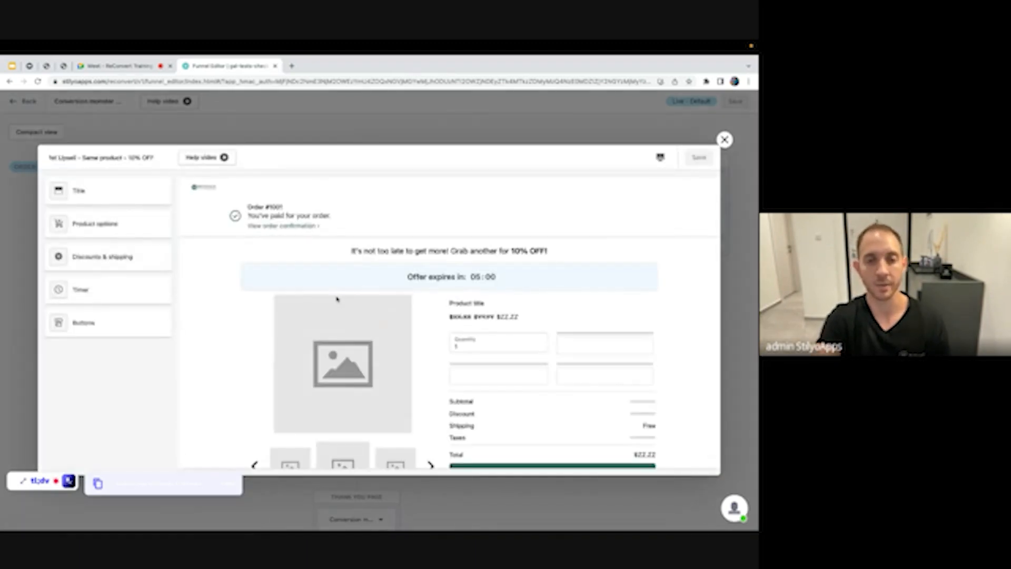
# Change the offer headline to 'Get a free gift' and center it
pyautogui.click(150, 190)
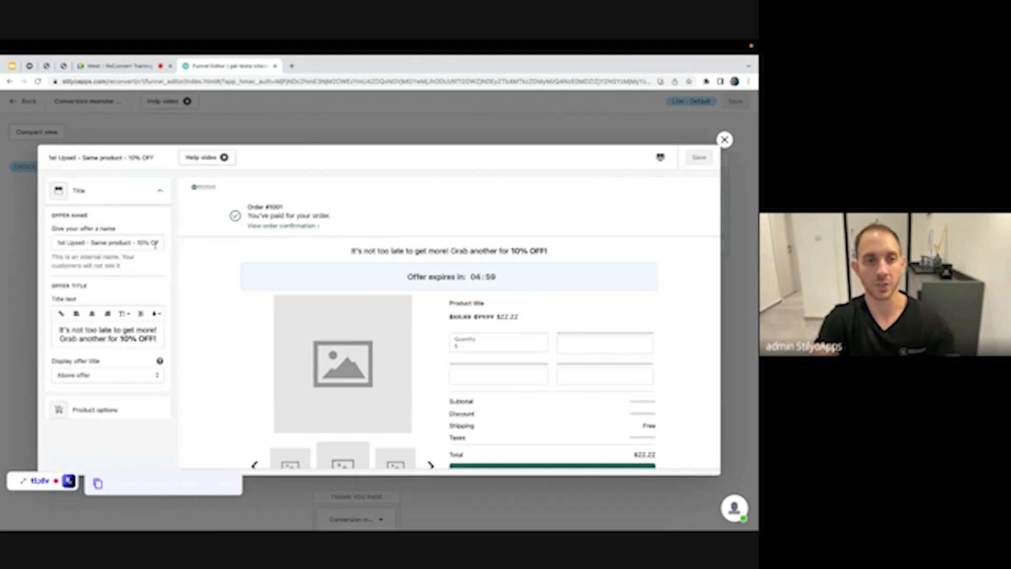
pyautogui.click(125, 330)
pyautogui.press('super+a')
pyautogui.write('Get ')
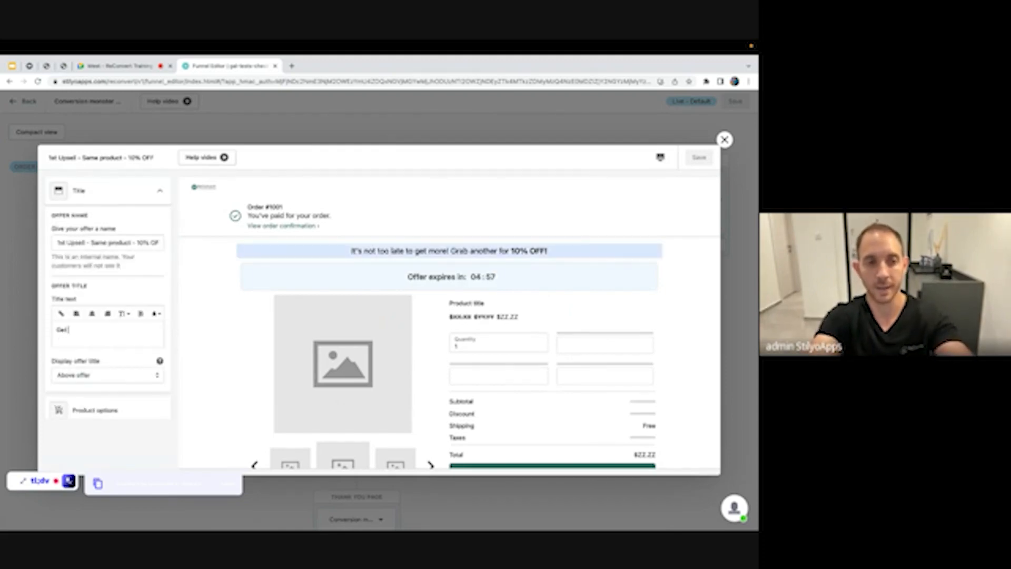
pyautogui.write('a free gift')
pyautogui.press('super+a')
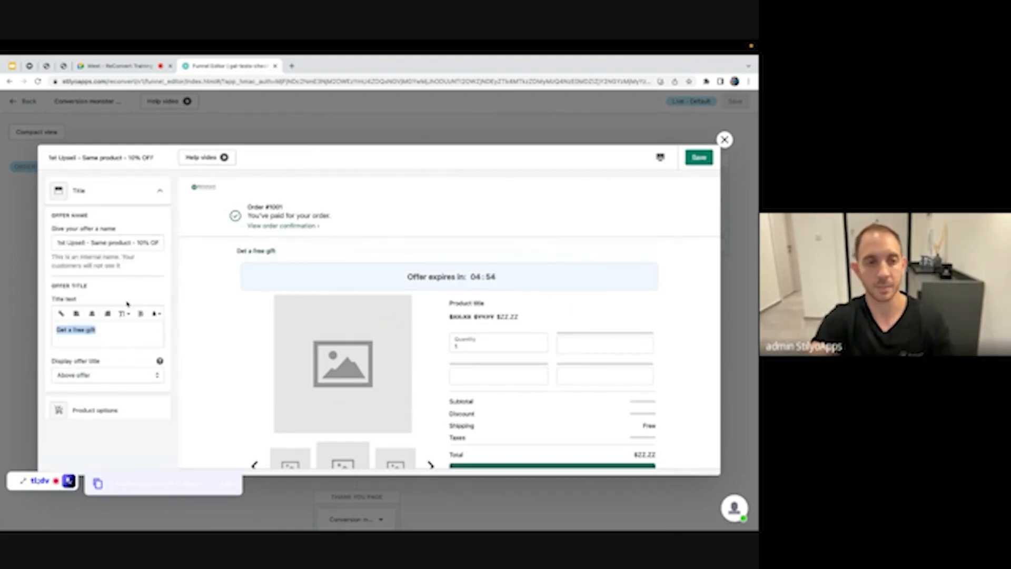
pyautogui.click(107, 314)
pyautogui.click(91, 314)
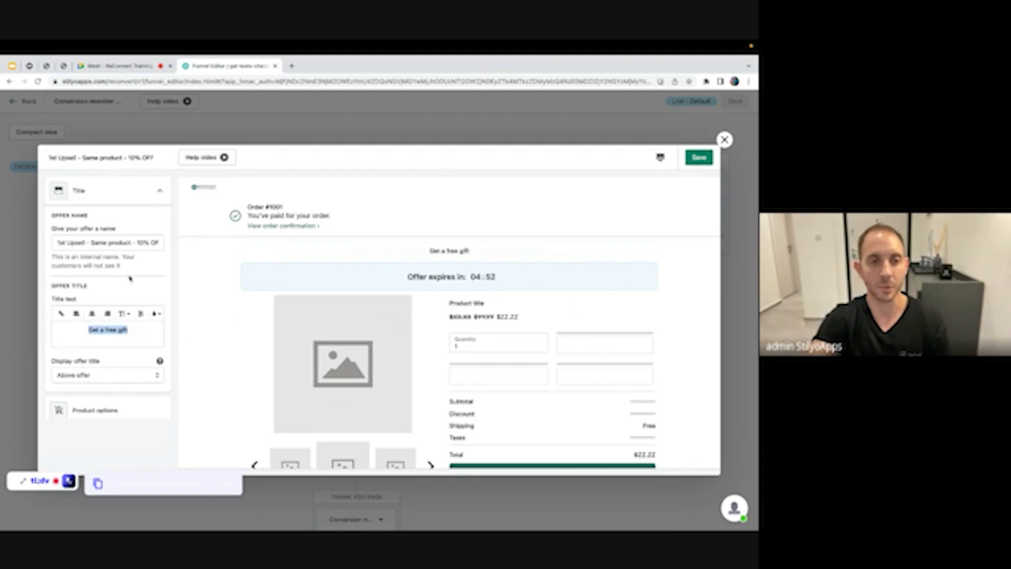
pyautogui.click(125, 339)
pyautogui.scroll(-1, 125, 286)
pyautogui.scroll(-1, 125, 286)
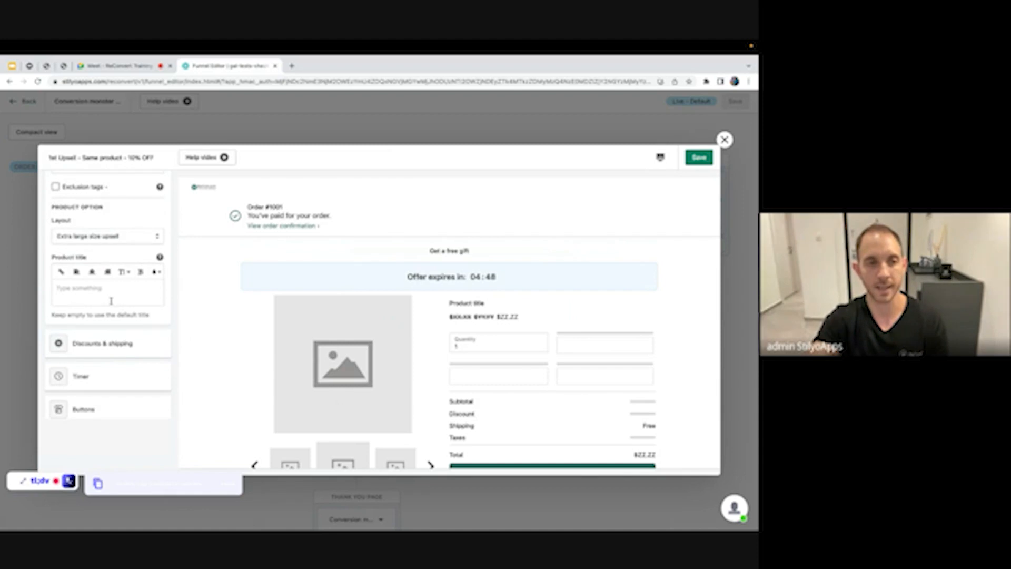
pyautogui.scroll(1, 117, 253)
# Set the offer product to the specific product Gold Fossil Watch
pyautogui.click(106, 228)
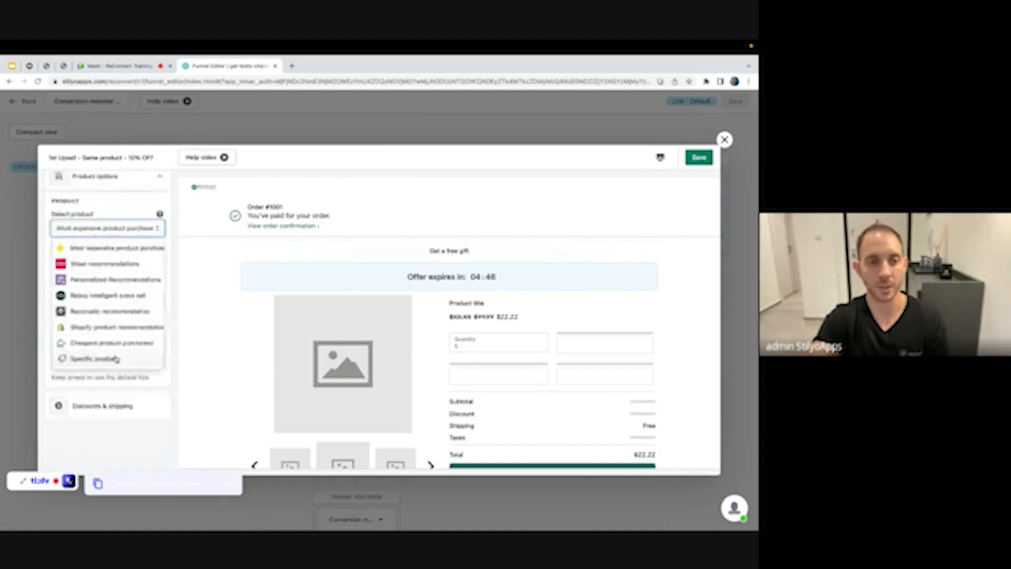
pyautogui.click(92, 357)
pyautogui.click(117, 287)
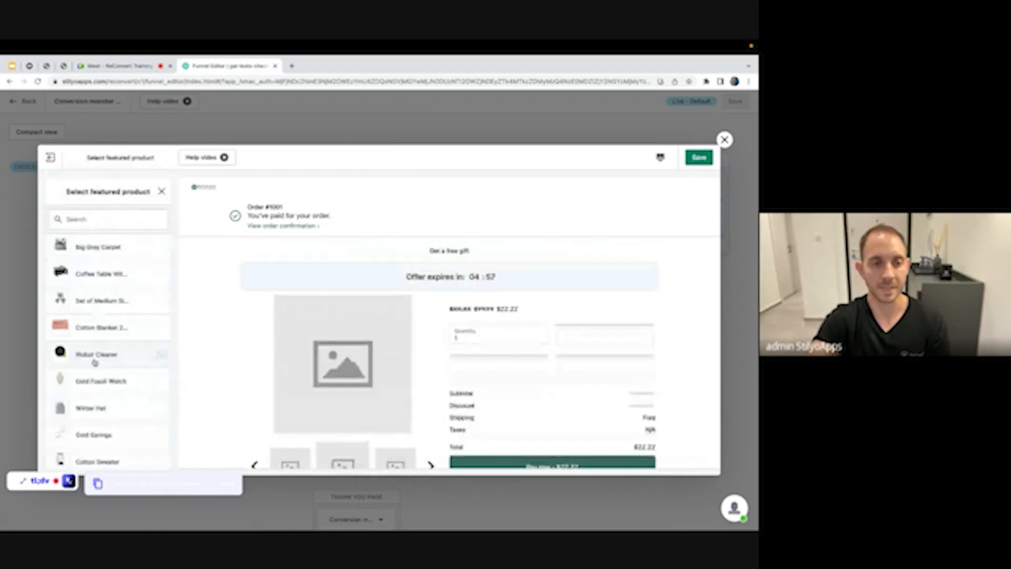
pyautogui.click(158, 381)
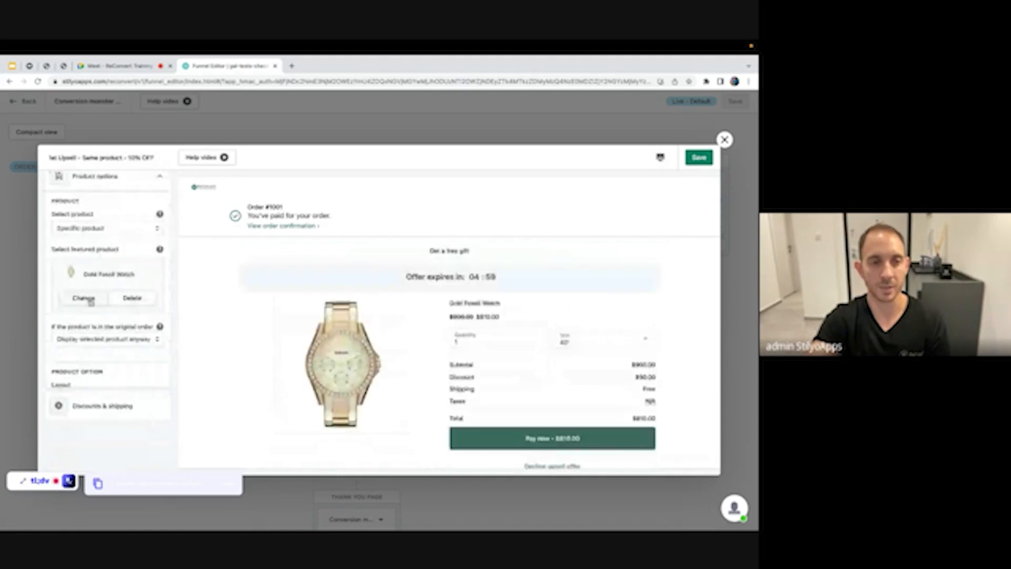
pyautogui.click(147, 180)
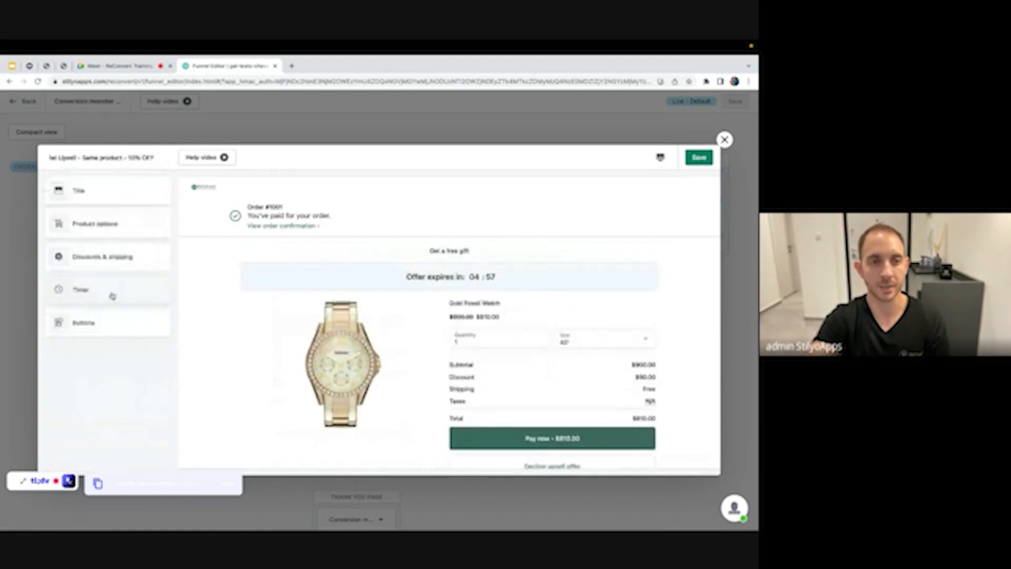
# Set the discount value to 100, then close the editor discarding the changes
pyautogui.click(103, 256)
pyautogui.click(99, 397)
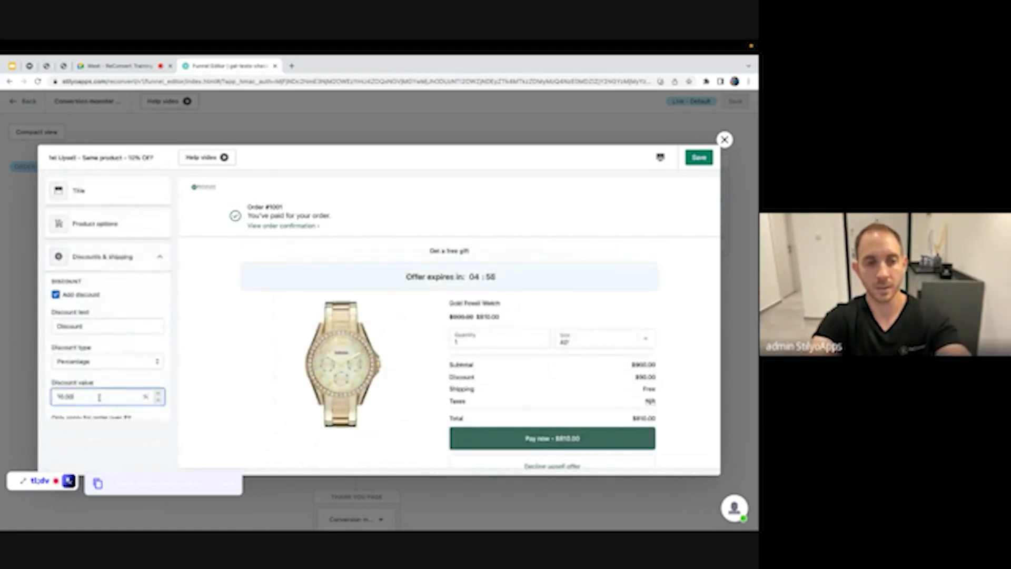
pyautogui.press('super+a')
pyautogui.write('1000')
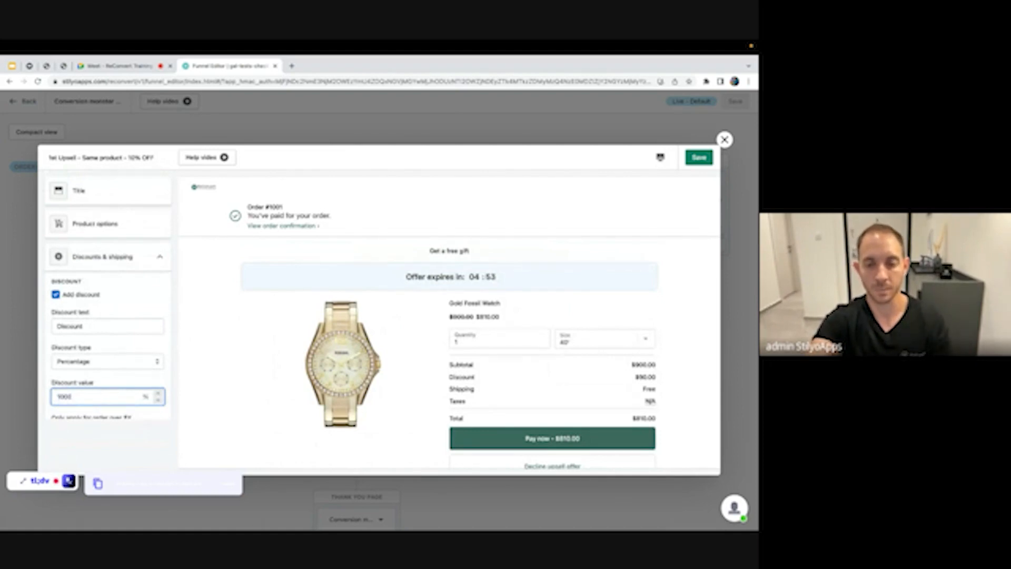
pyautogui.press('BackSpace')
pyautogui.scroll(-1, 509, 417)
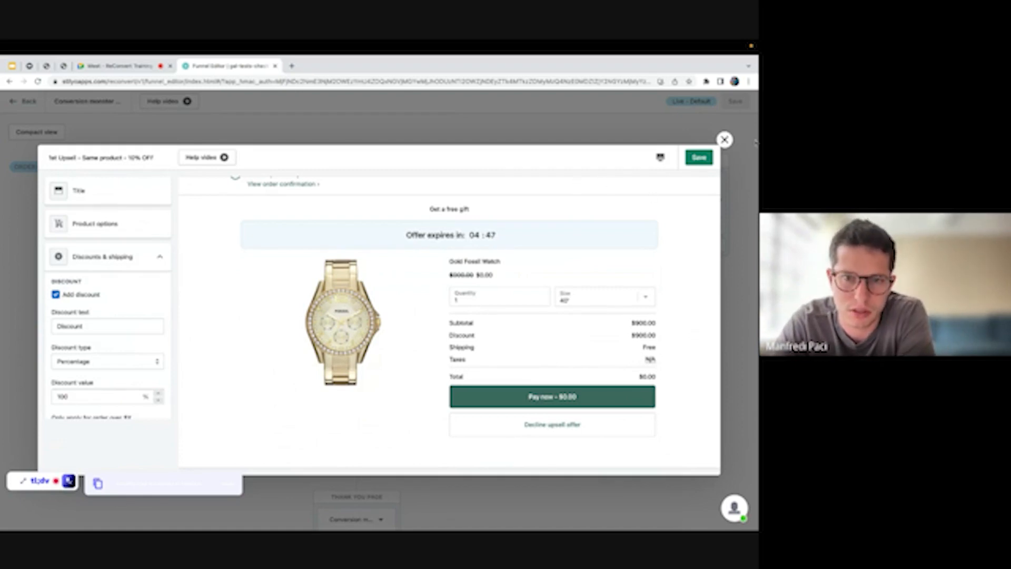
pyautogui.click(724, 139)
pyautogui.click(485, 345)
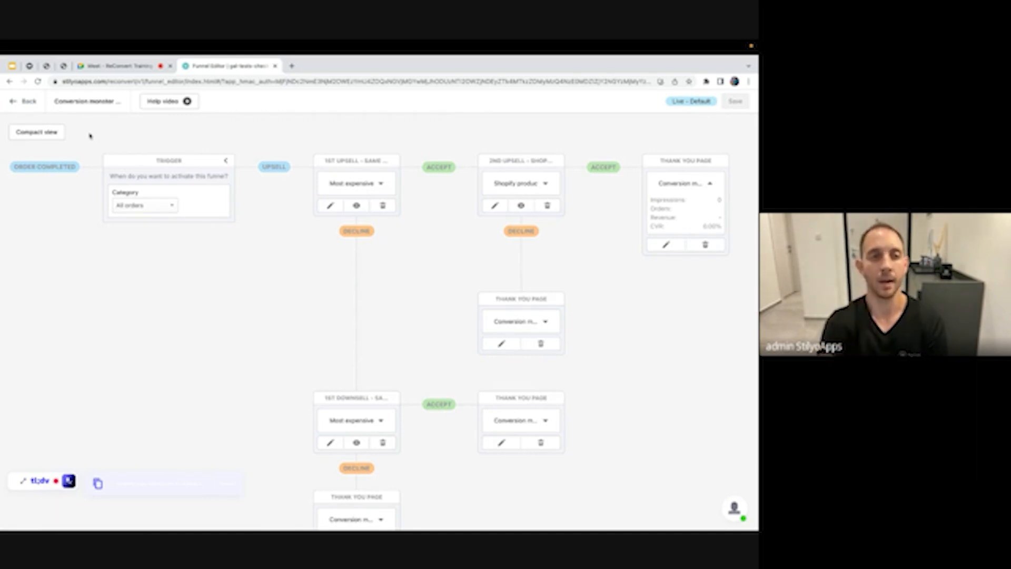
# Review Top funnels stats on the dashboard, then start creating a new funnel
pyautogui.click(13, 103)
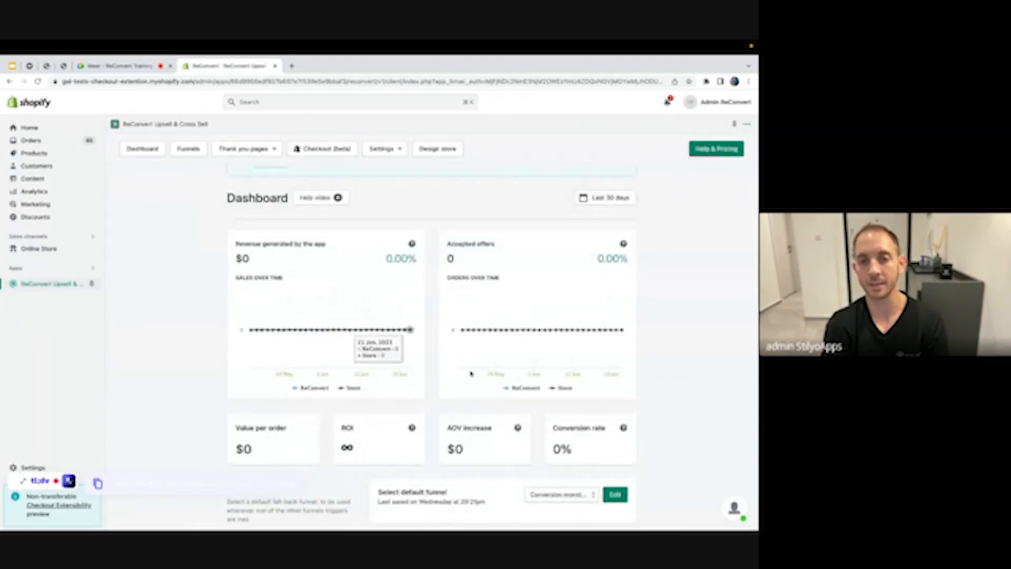
pyautogui.scroll(-5, 470, 372)
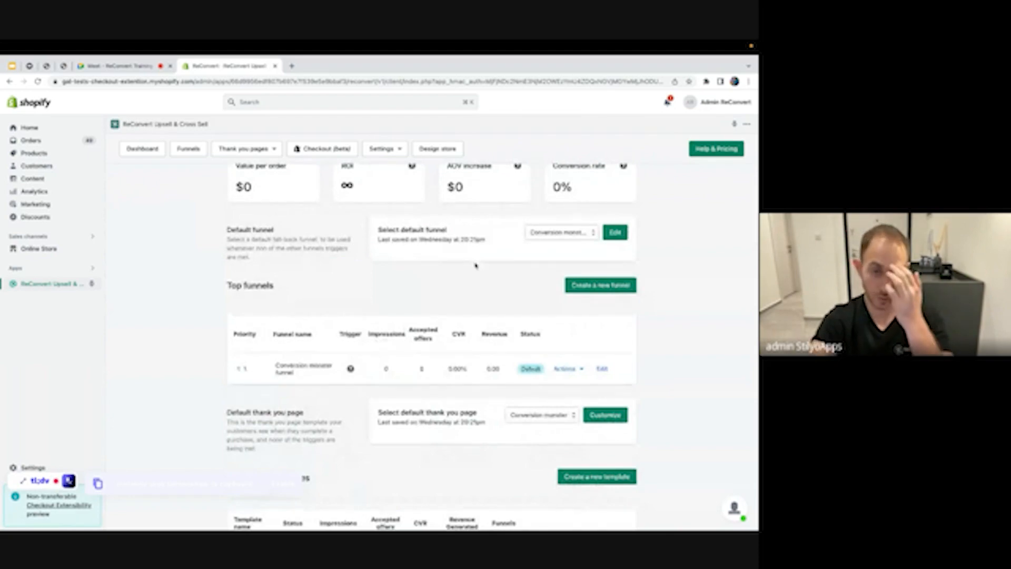
pyautogui.scroll(-1, 476, 265)
pyautogui.scroll(-1, 475, 265)
pyautogui.scroll(-1, 216, 268)
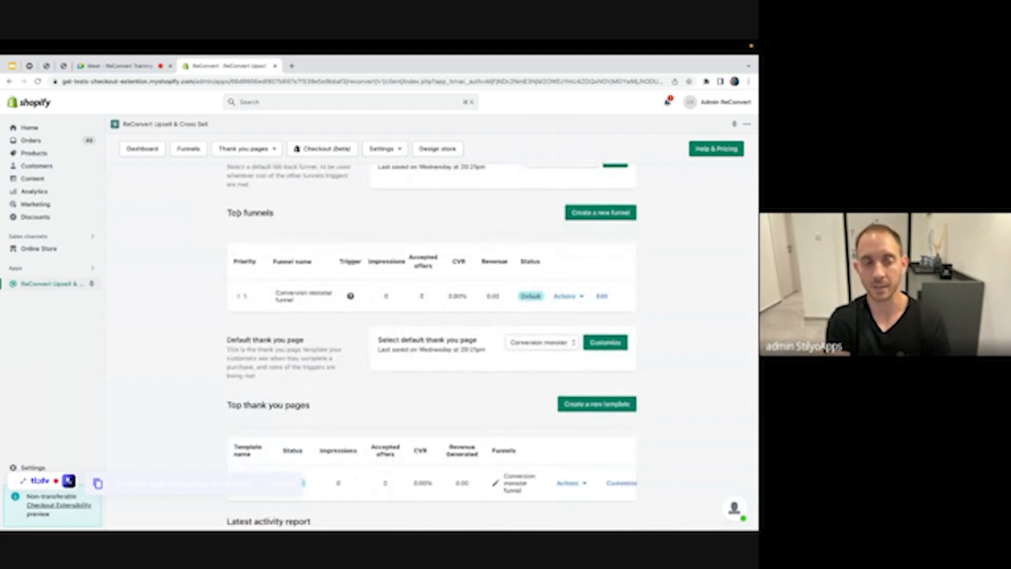
pyautogui.tripleClick(289, 216)
pyautogui.click(298, 228)
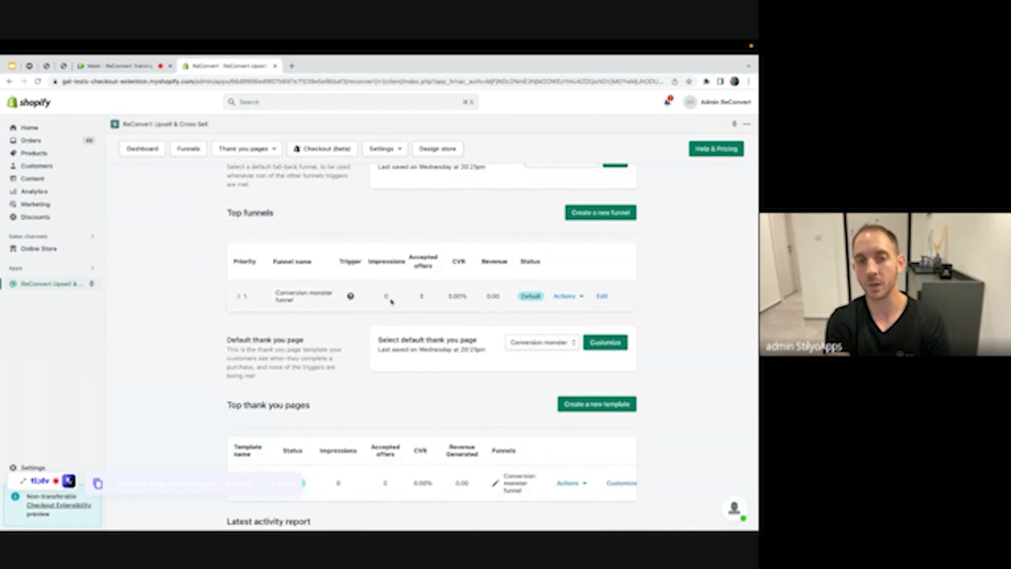
pyautogui.moveTo(351, 297)
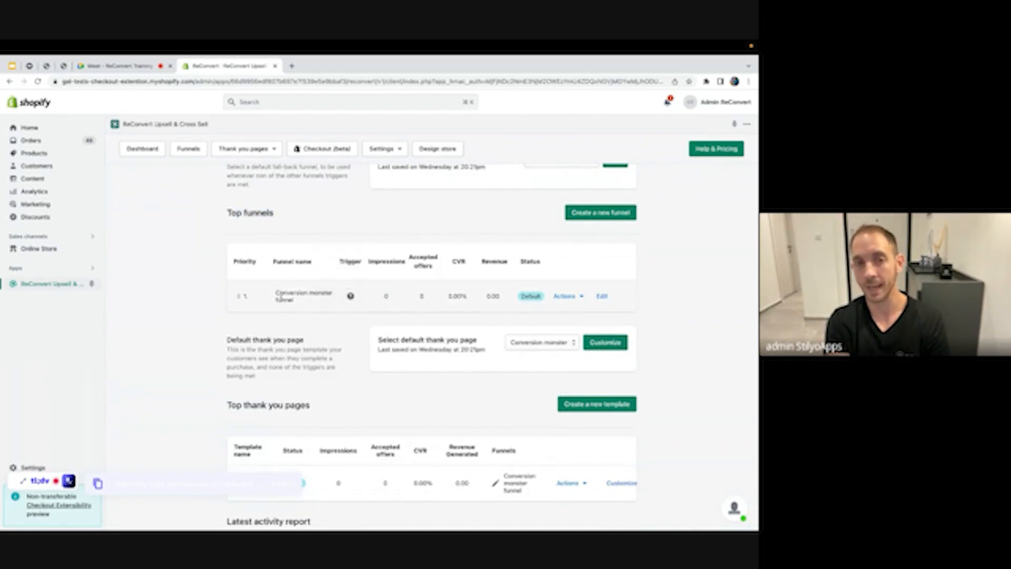
pyautogui.scroll(-1, 341, 321)
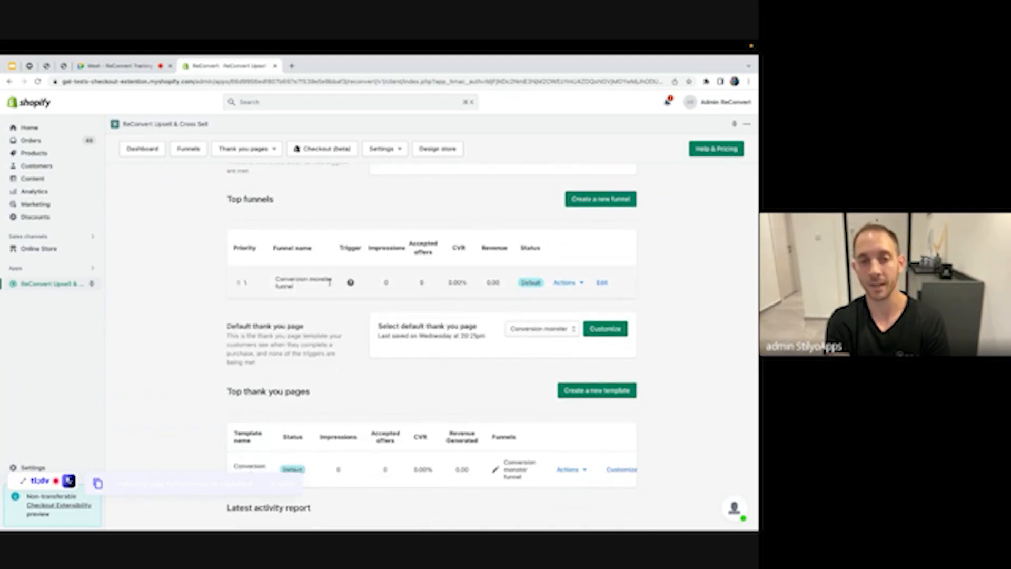
pyautogui.click(610, 205)
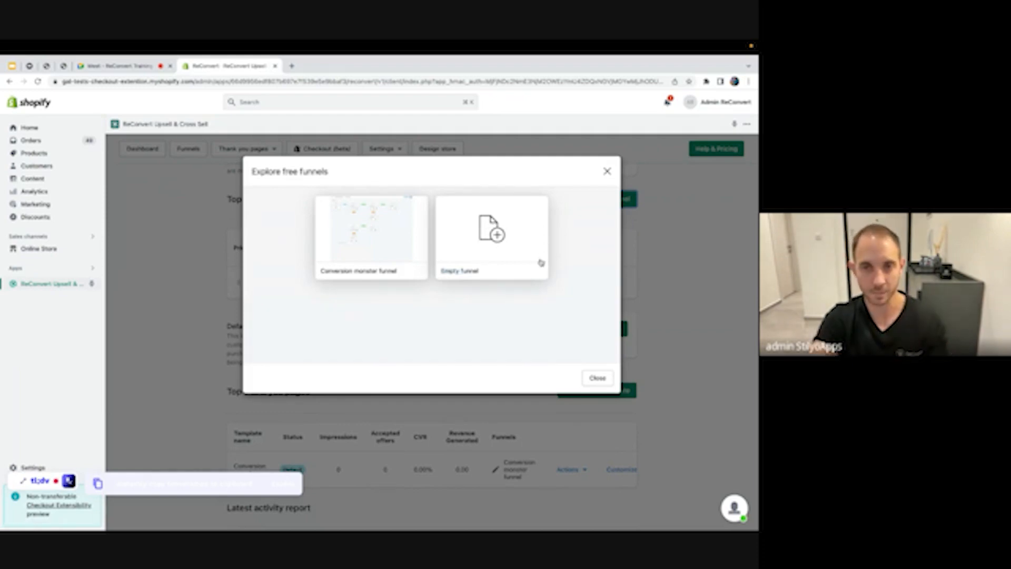
# Create an empty funnel named 'Specific product'
pyautogui.click(495, 241)
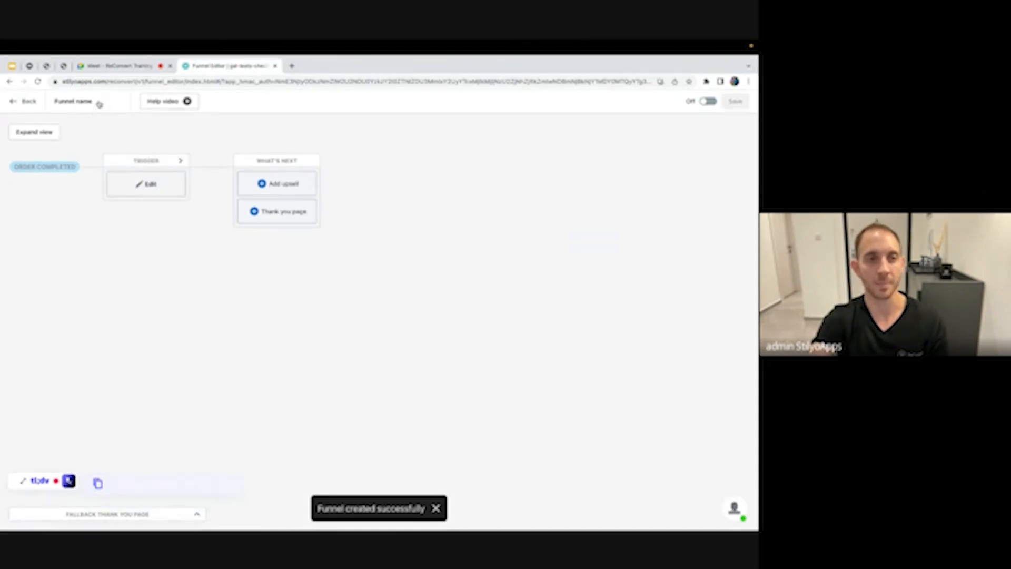
pyautogui.click(94, 103)
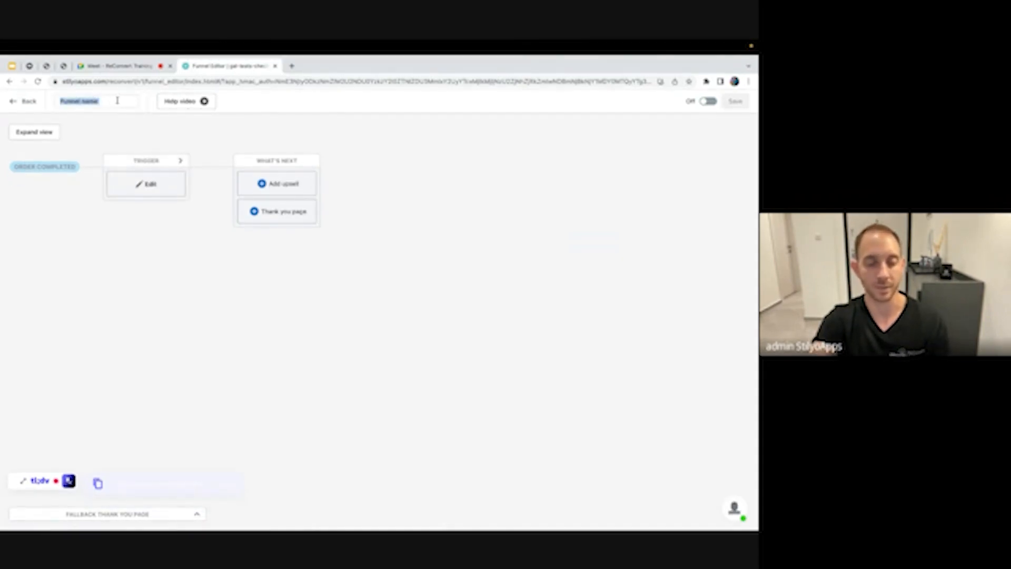
pyautogui.write('Specific product')
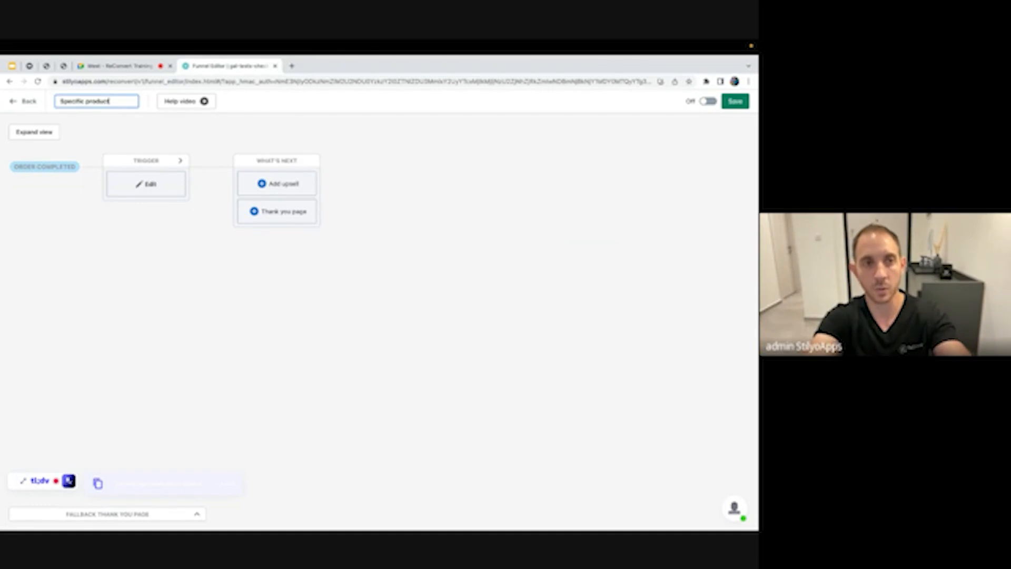
pyautogui.click(145, 184)
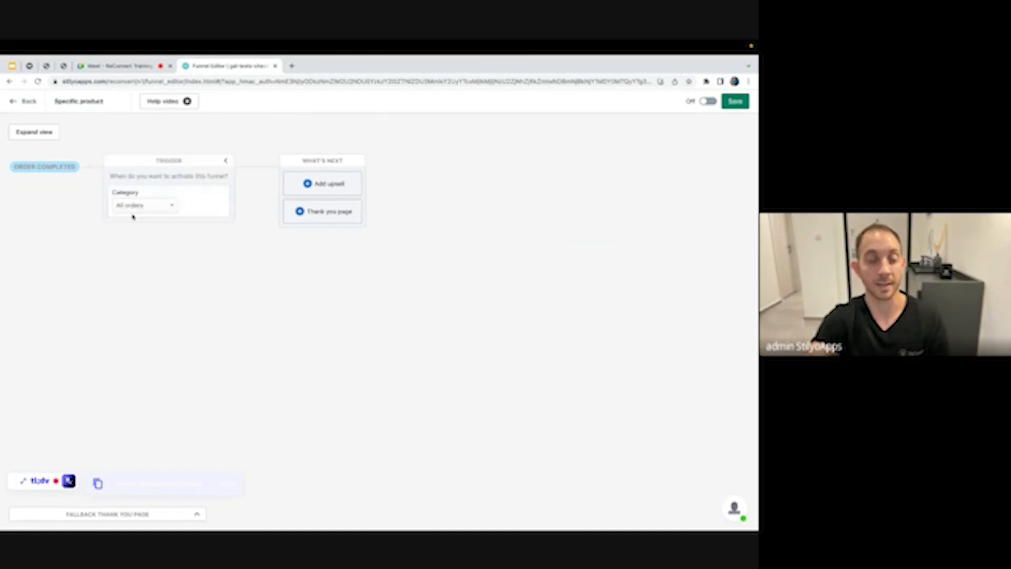
# Trigger the funnel on Product purchased data, Specific product: Cotton Blanket 200x300, then add an upsell
pyautogui.click(135, 212)
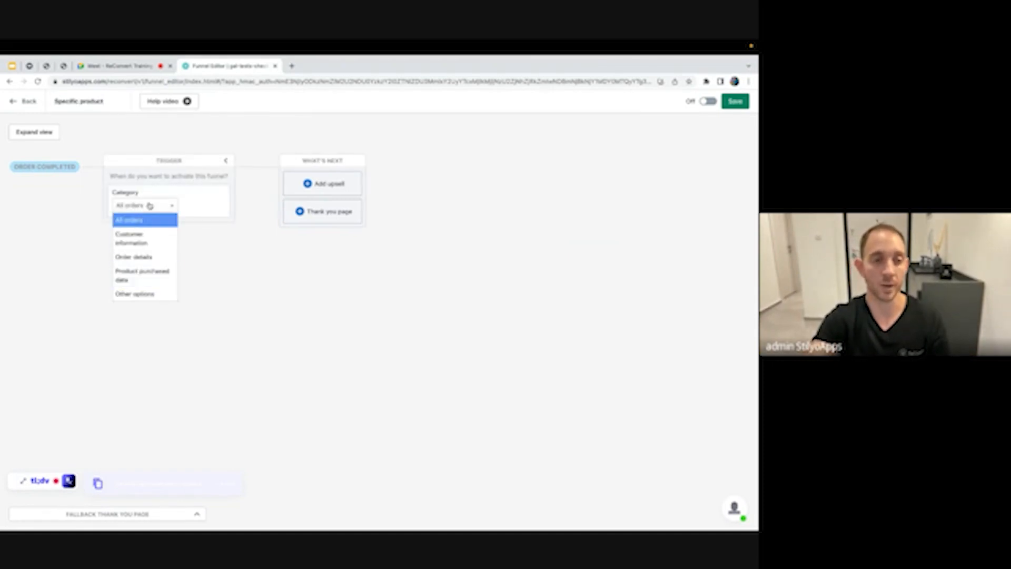
pyautogui.click(152, 272)
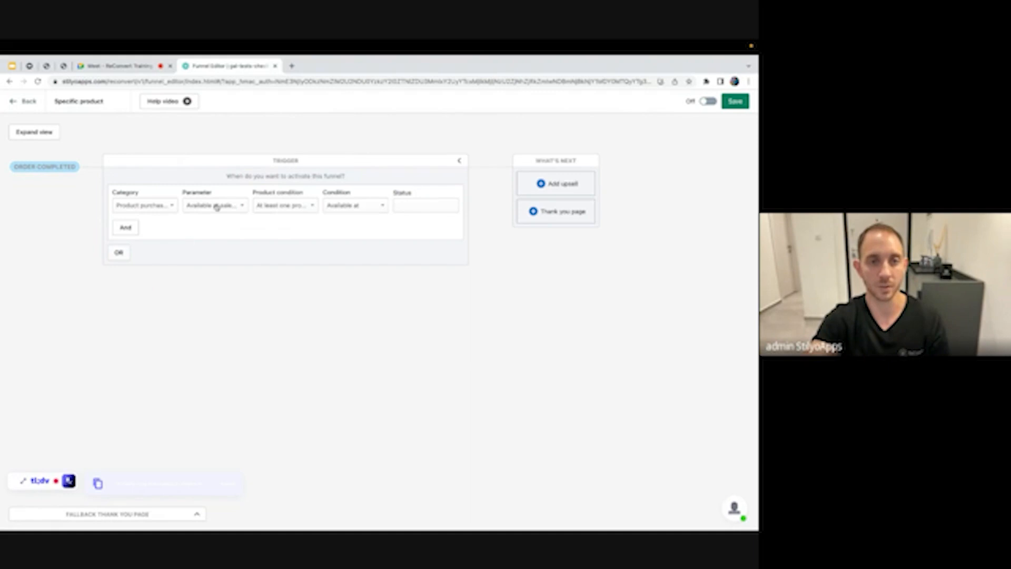
pyautogui.click(412, 206)
pyautogui.click(176, 205)
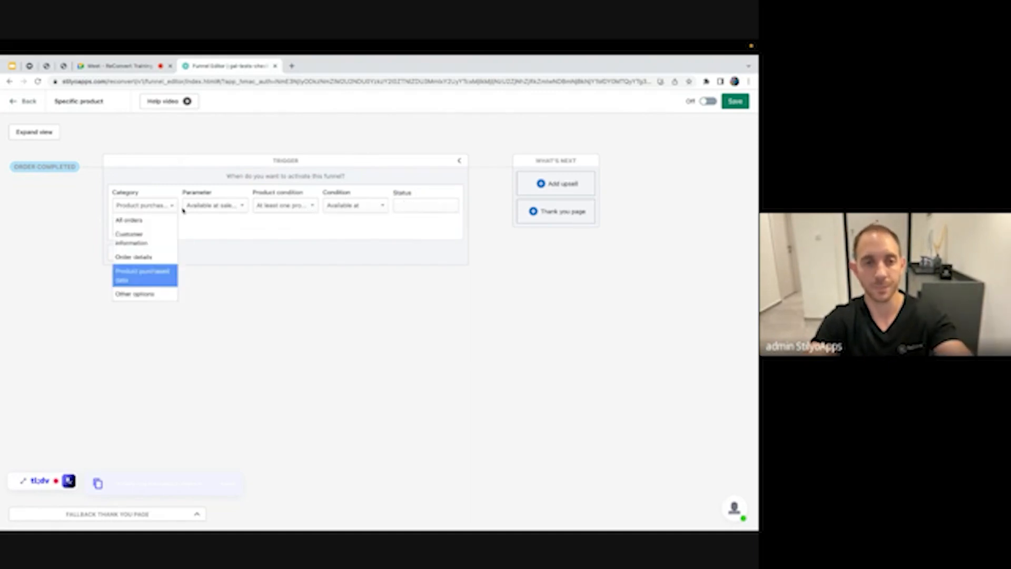
pyautogui.click(189, 206)
pyautogui.write('spec')
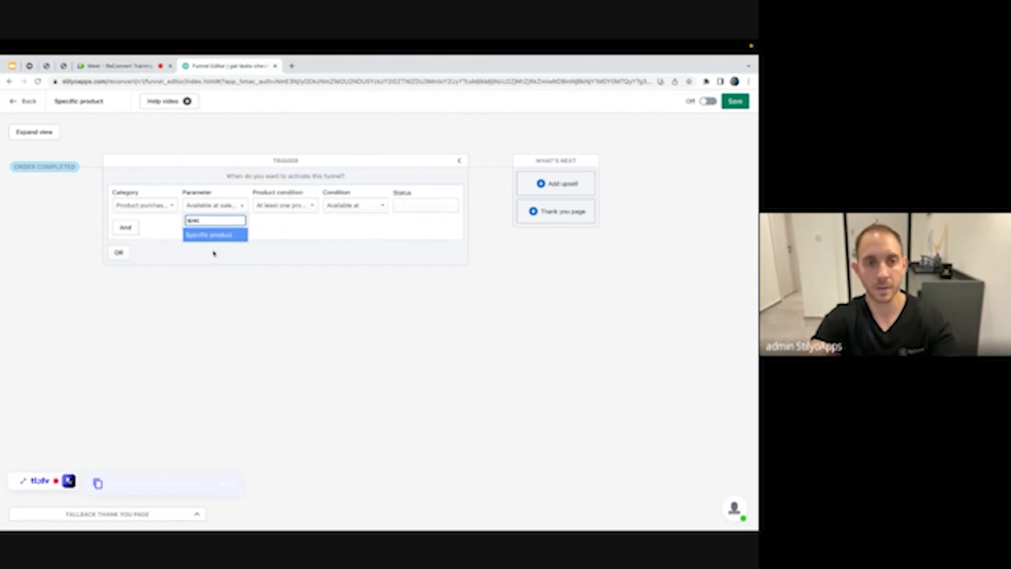
pyautogui.click(219, 236)
pyautogui.click(431, 205)
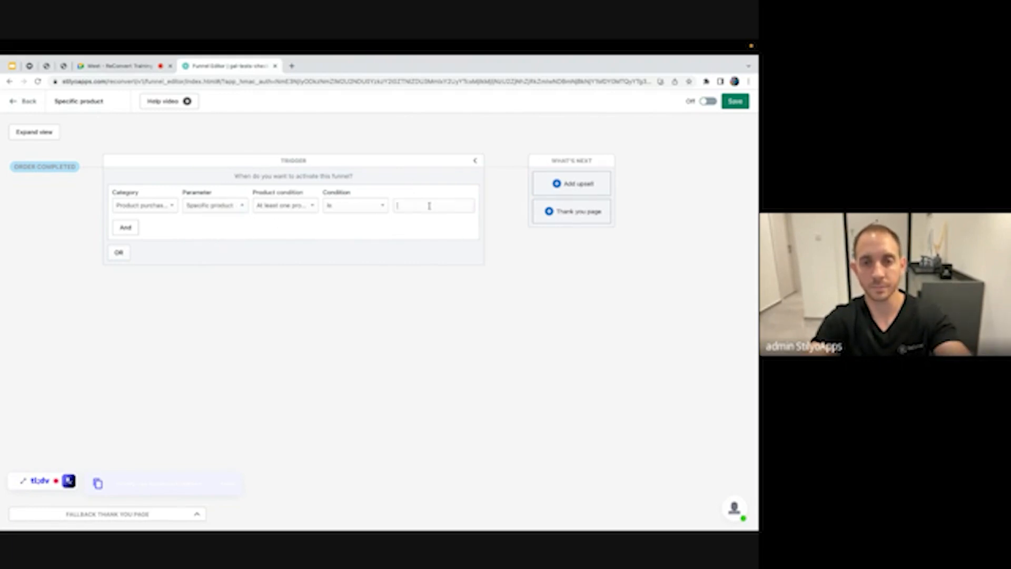
pyautogui.click(425, 213)
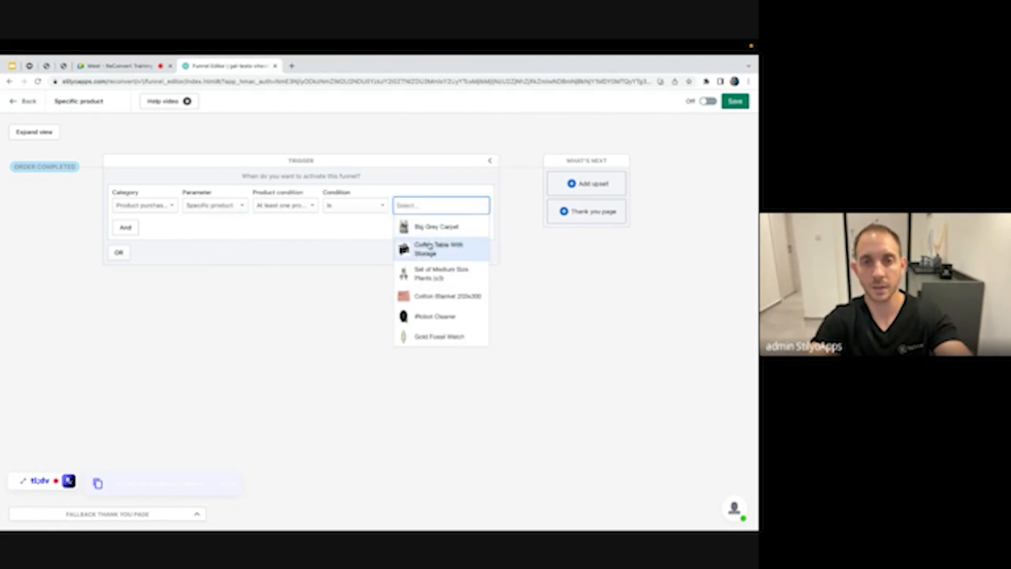
pyautogui.click(428, 303)
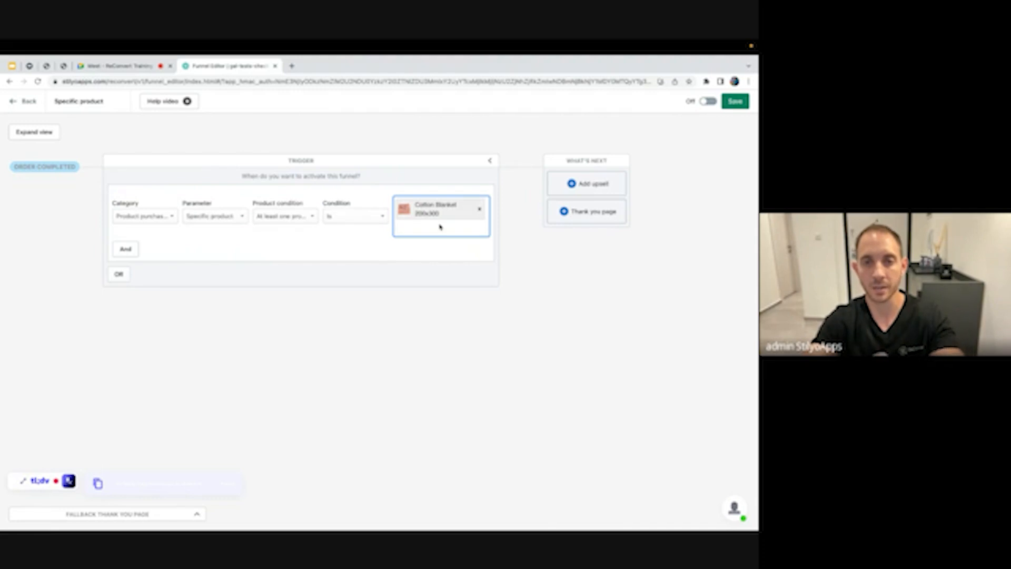
pyautogui.click(579, 187)
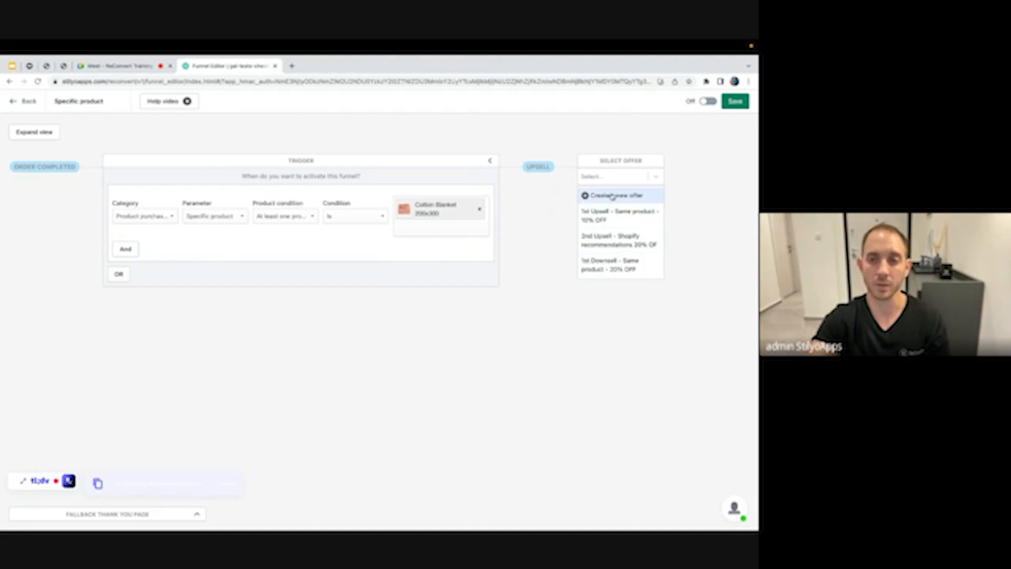
# Create a new offer for the upsell step and close its editor
pyautogui.click(612, 196)
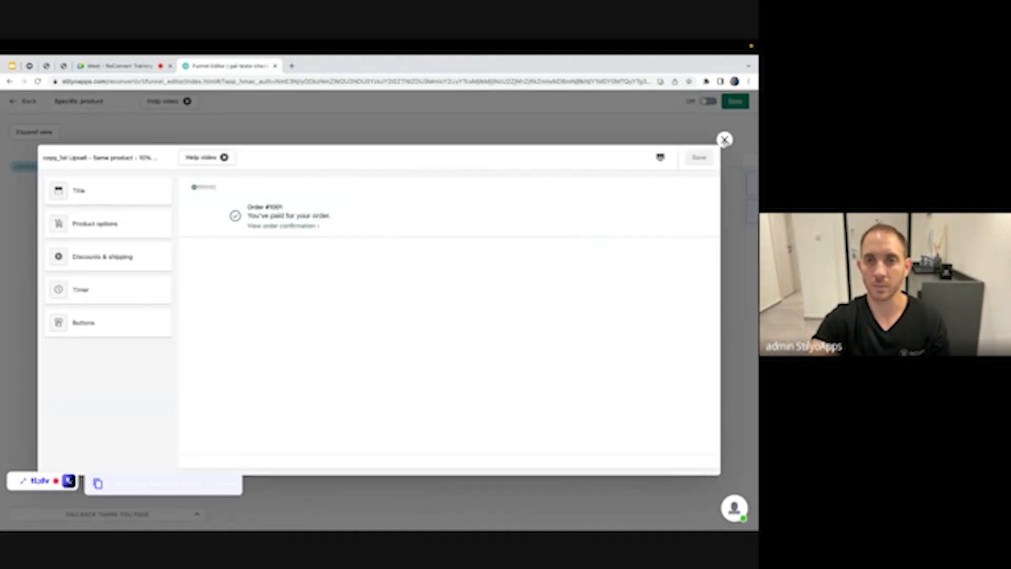
pyautogui.click(724, 139)
pyautogui.hscroll(3, 662, 194)
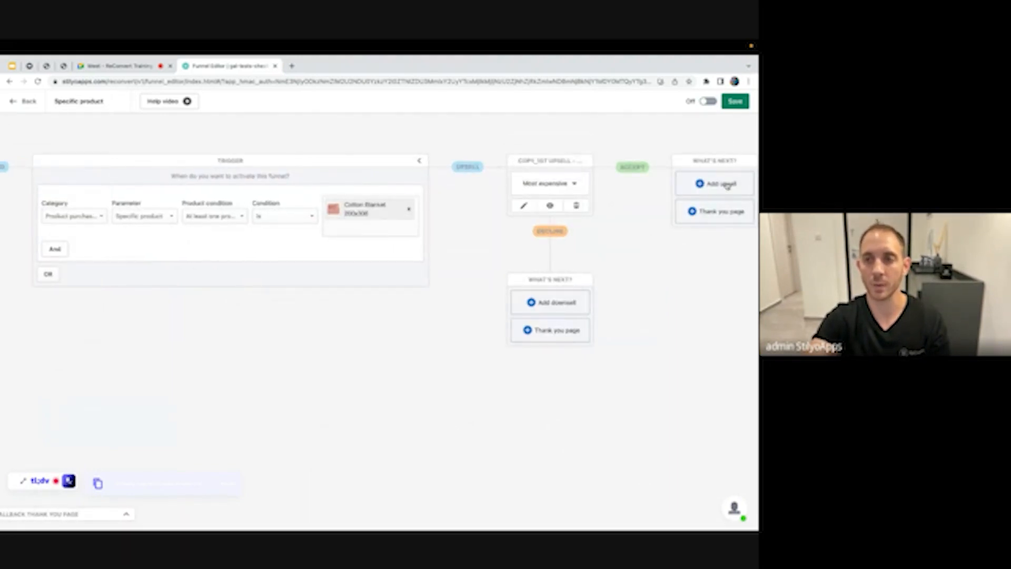
# Turn the funnel on, add a thank-you page after Accept, save, and return to the dashboard
pyautogui.click(709, 102)
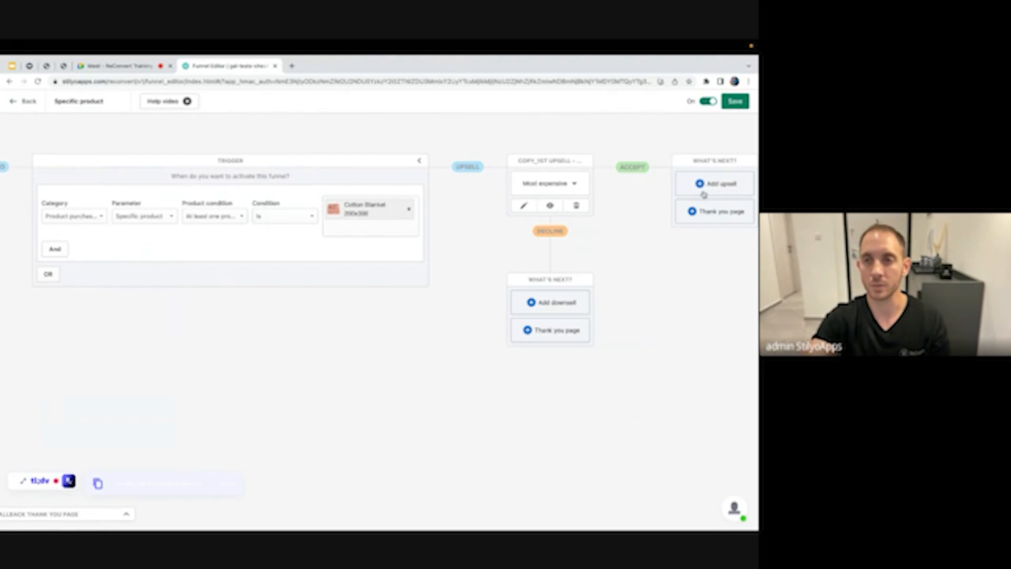
pyautogui.click(709, 210)
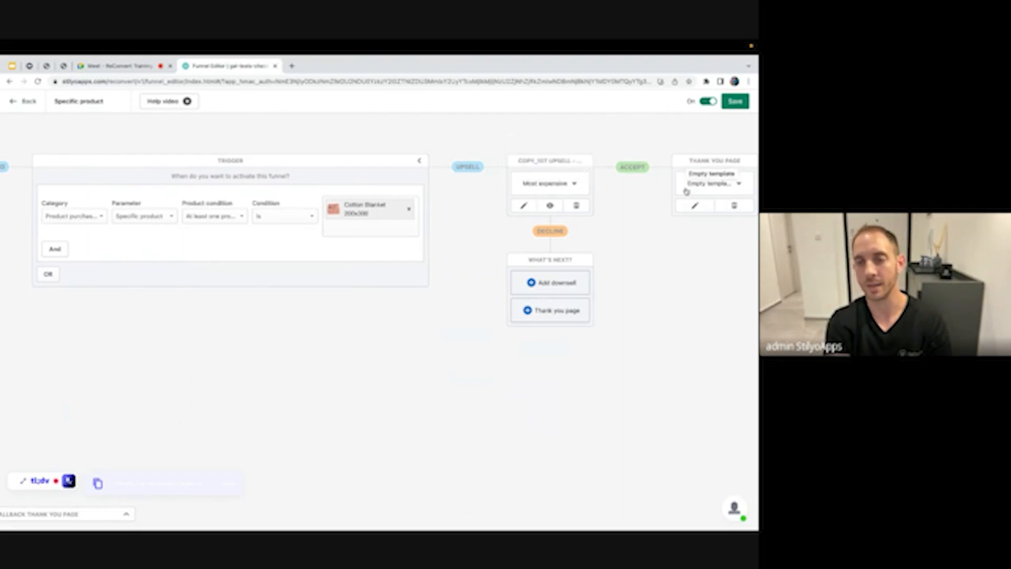
pyautogui.click(736, 102)
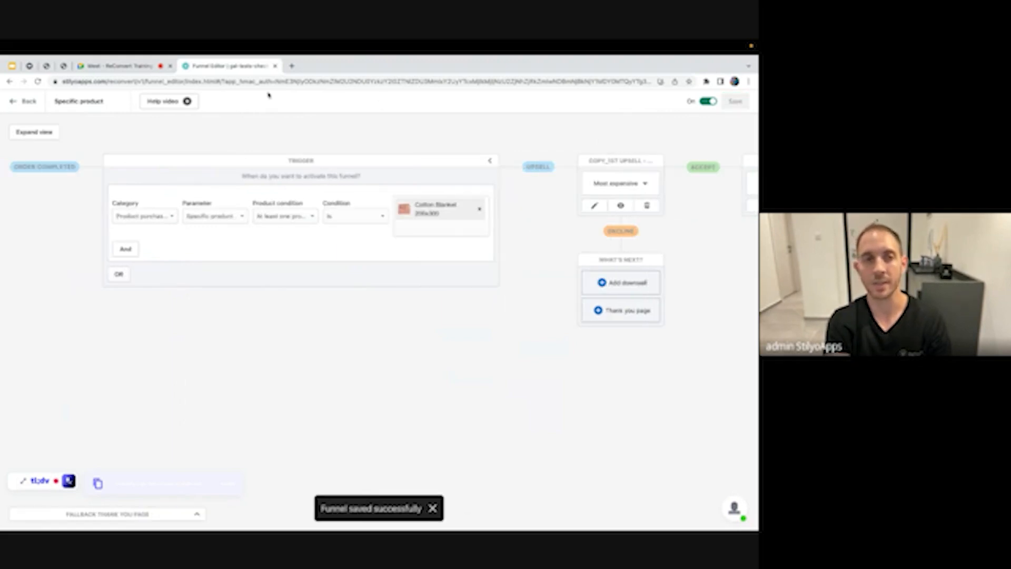
pyautogui.click(26, 101)
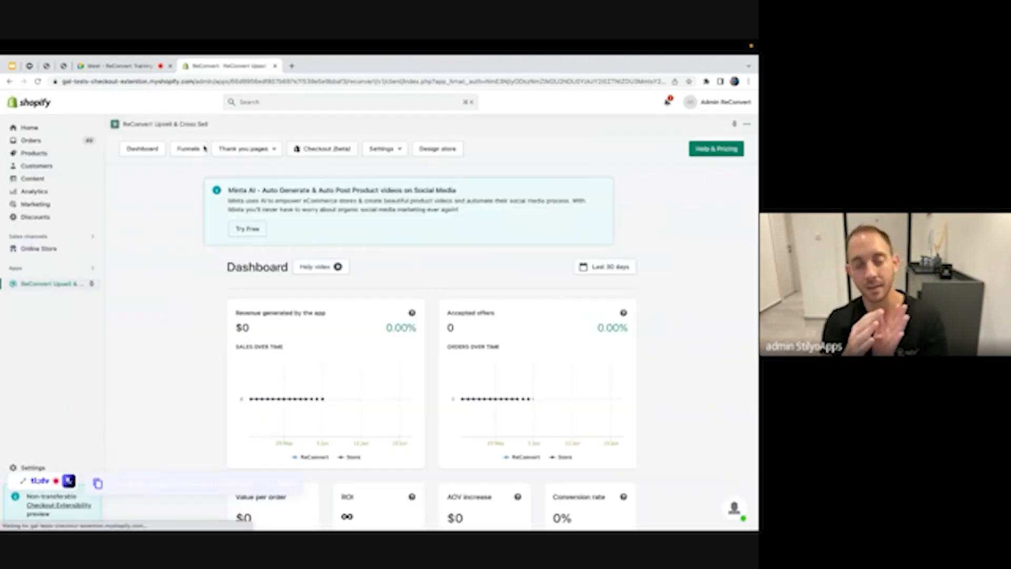
# Test funnel priority by dragging Conversion monster funnel above Specific product, then restore Specific product to first
pyautogui.scroll(-5, 245, 189)
pyautogui.scroll(-2, 245, 190)
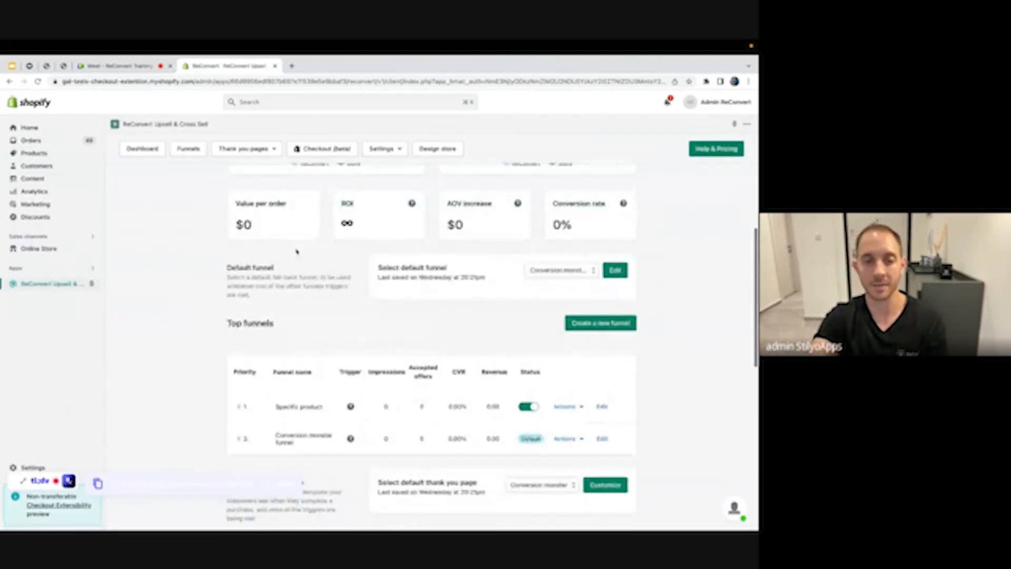
pyautogui.scroll(-1, 203, 330)
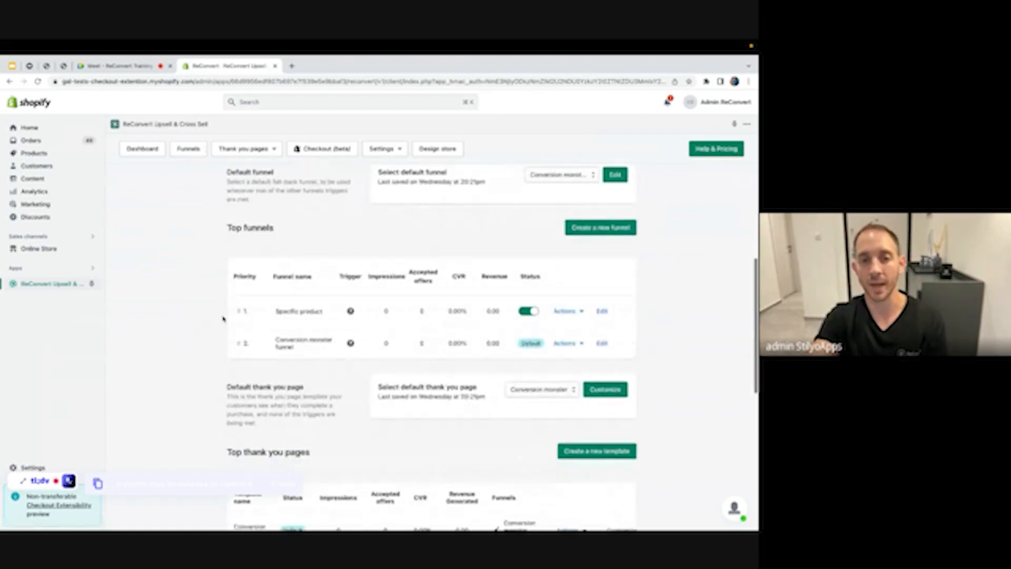
pyautogui.moveTo(351, 312)
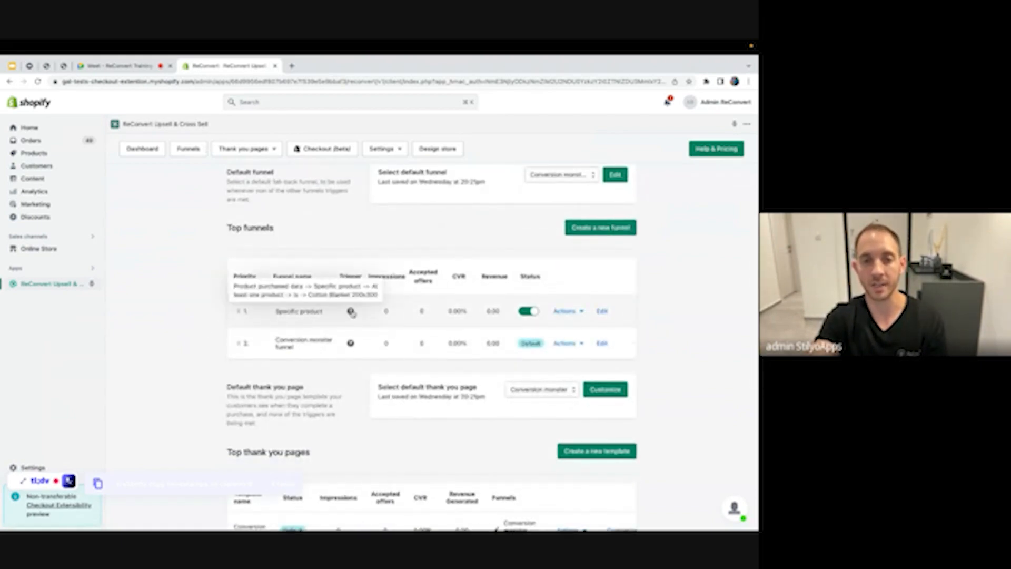
pyautogui.moveTo(351, 344)
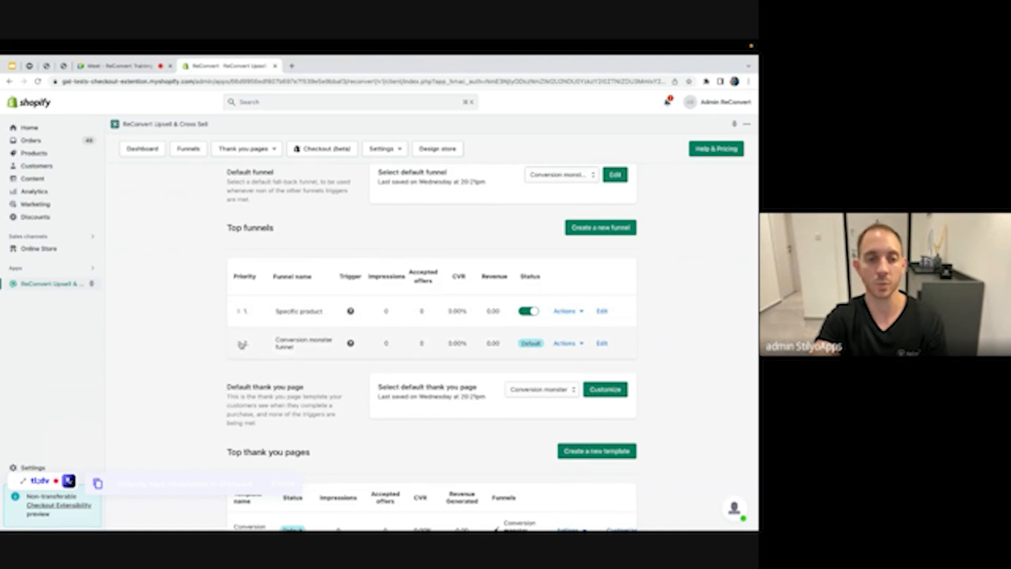
pyautogui.moveTo(243, 345); pyautogui.dragTo(243, 309)
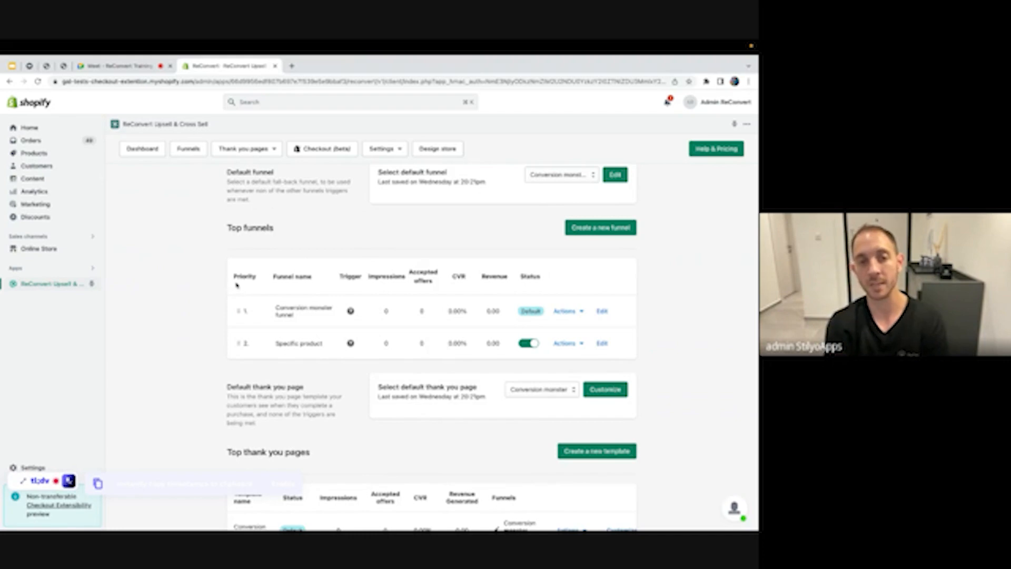
pyautogui.moveTo(235, 277); pyautogui.dragTo(257, 280)
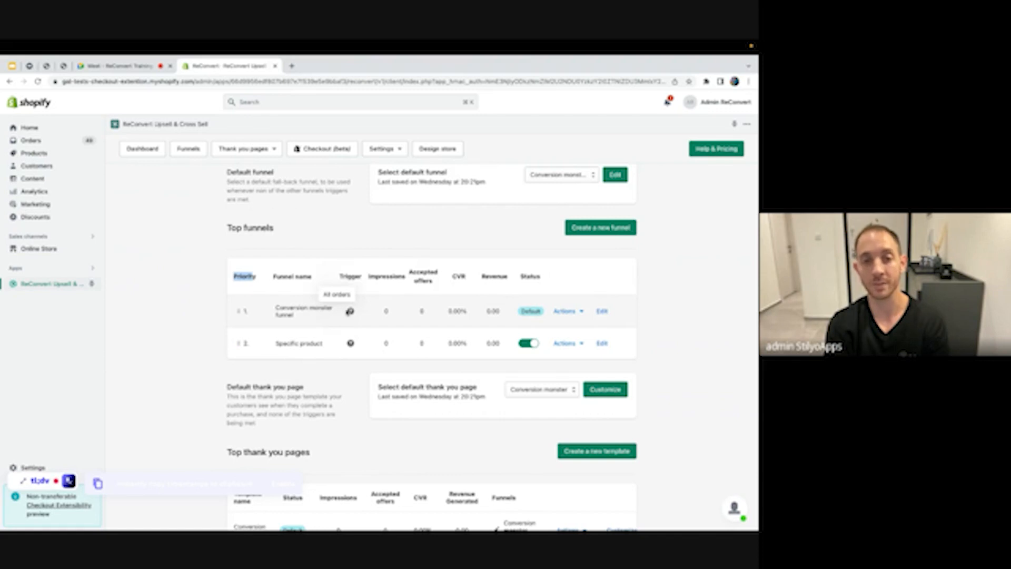
pyautogui.moveTo(237, 312); pyautogui.dragTo(249, 377)
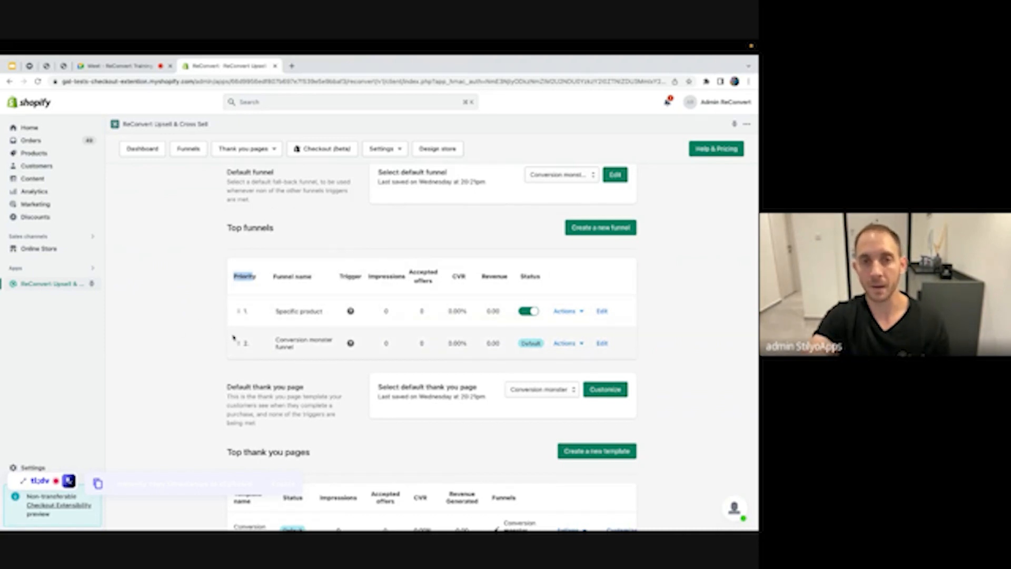
# Go to the Checkout upsells (beta) section from the dashboard
pyautogui.scroll(1, 234, 338)
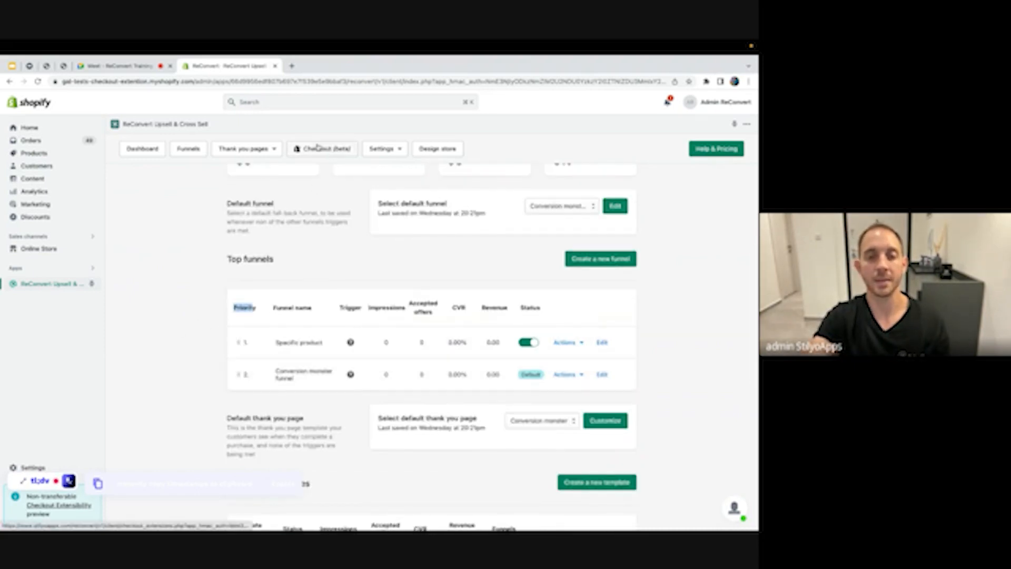
pyautogui.scroll(1, 348, 232)
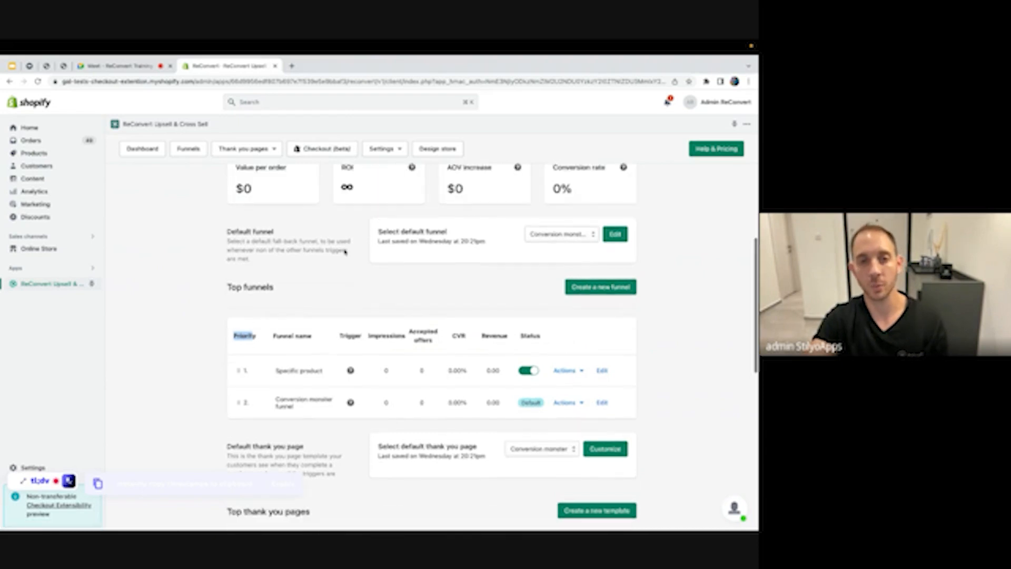
pyautogui.click(332, 151)
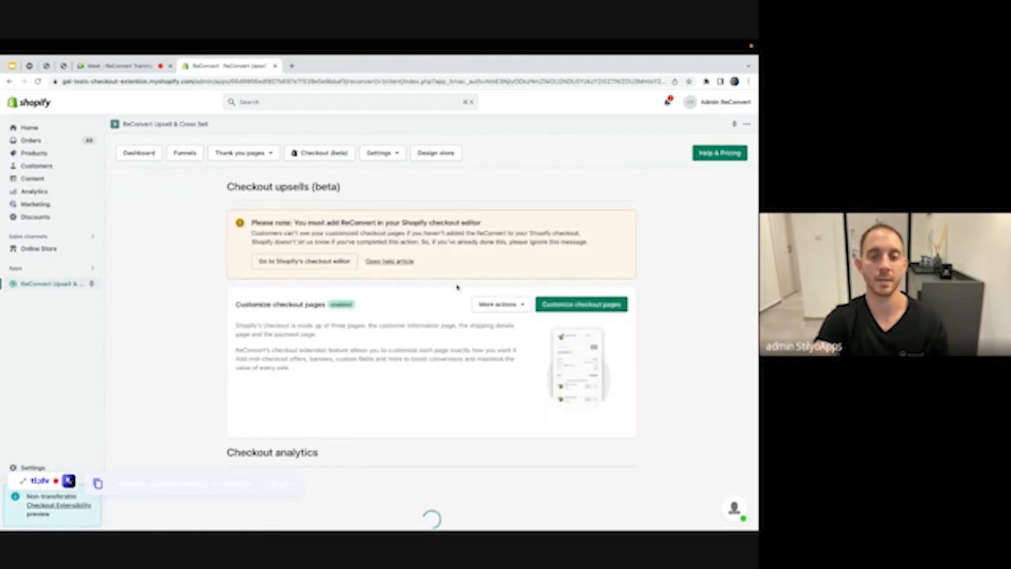
# Launch the checkout editor with Customize checkout pages
pyautogui.scroll(-2, 427, 290)
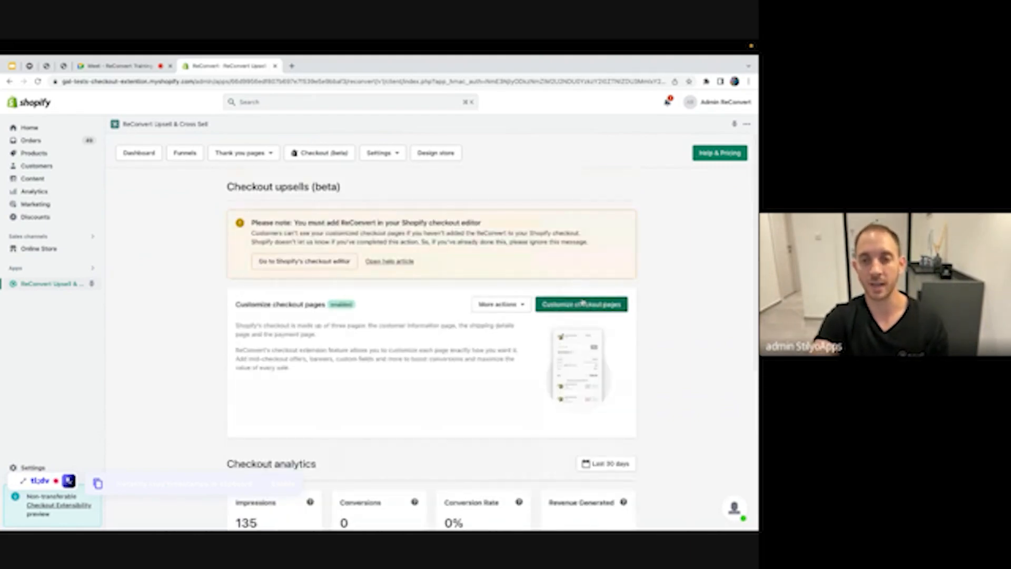
pyautogui.click(577, 305)
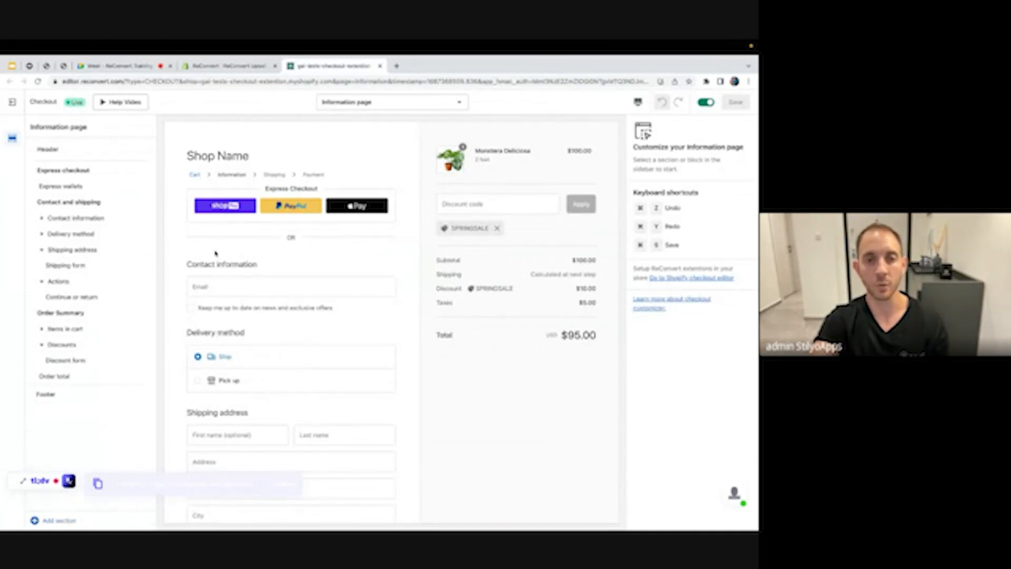
# Insert a Multi-product upsell section, move it below Items in cart, and select its Product upsell block
pyautogui.scroll(-3, 402, 334)
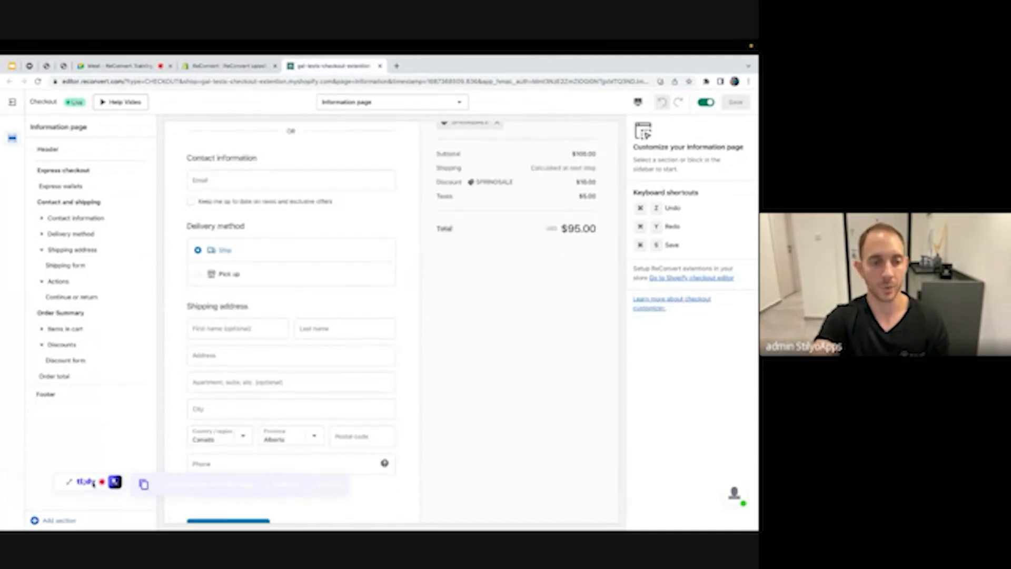
pyautogui.click(55, 521)
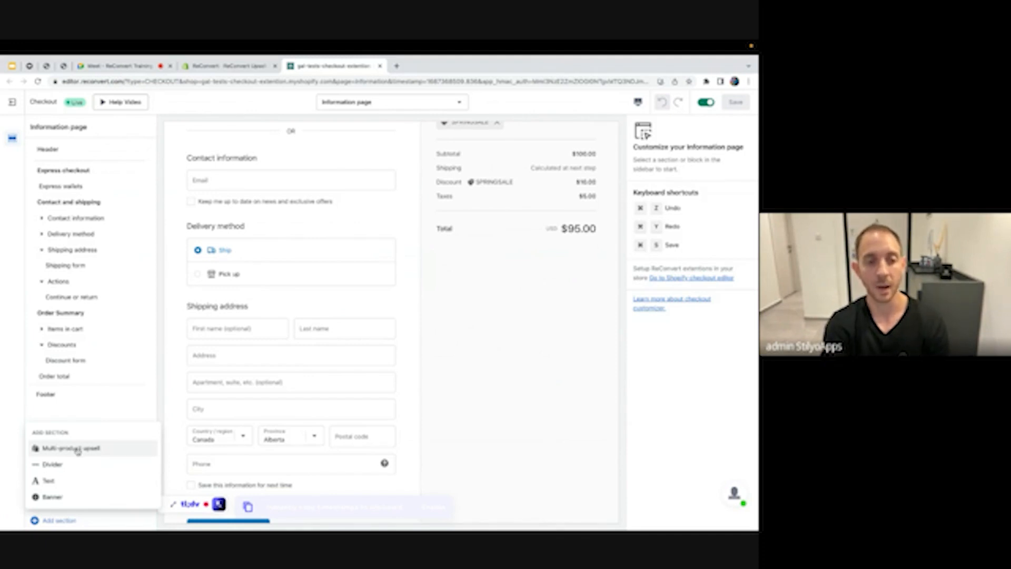
pyautogui.click(78, 449)
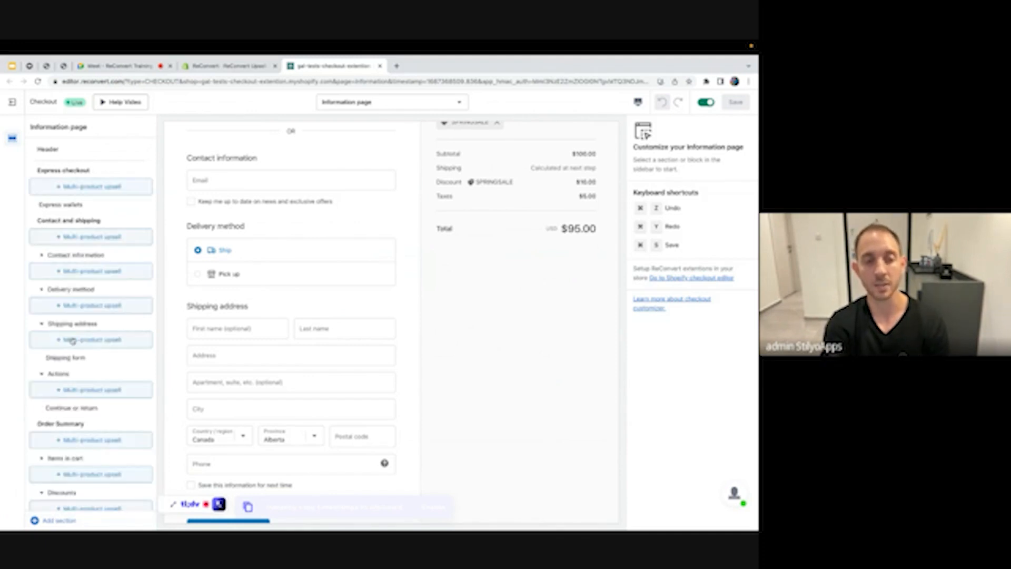
pyautogui.click(86, 237)
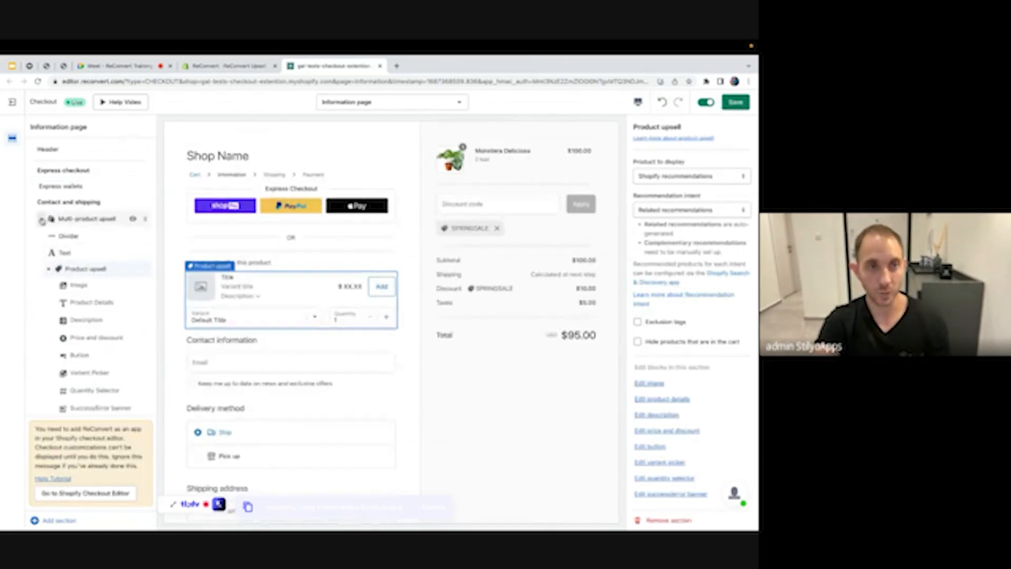
pyautogui.moveTo(41, 220); pyautogui.dragTo(174, 285)
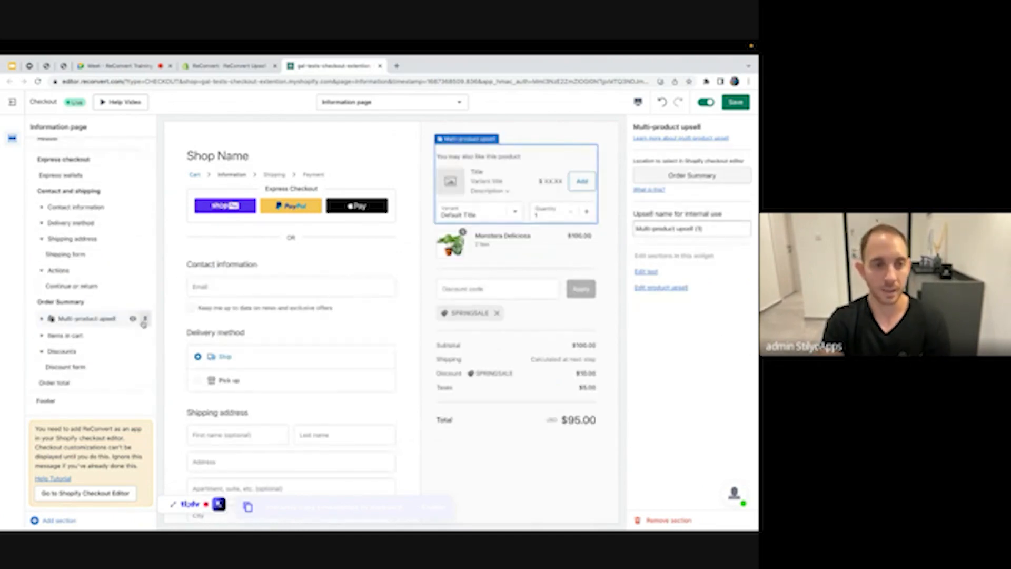
pyautogui.moveTo(147, 327)
pyautogui.mouseDown()
pyautogui.moveTo(151, 352)
pyautogui.moveTo(162, 317)
pyautogui.mouseUp()
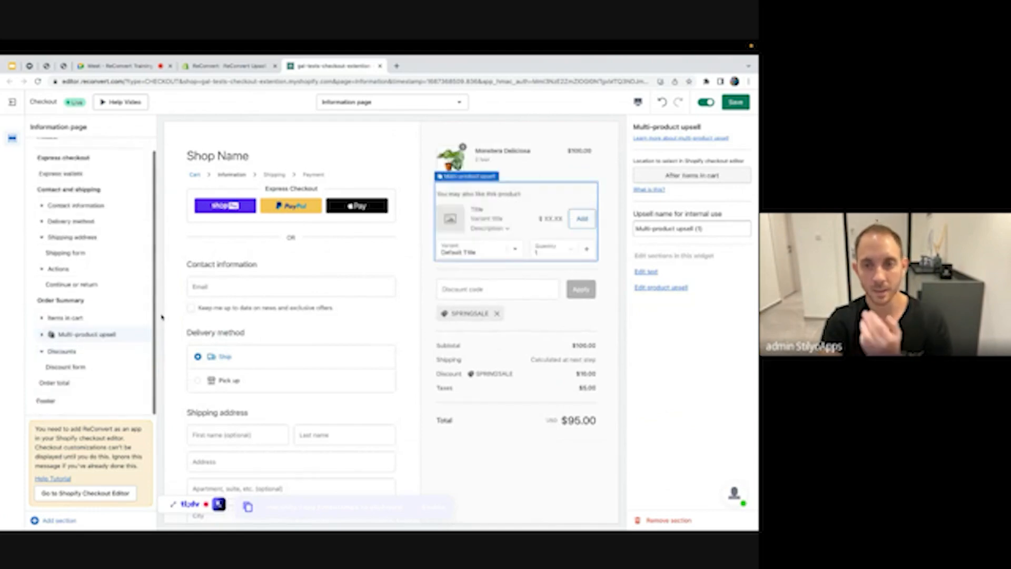
pyautogui.click(483, 210)
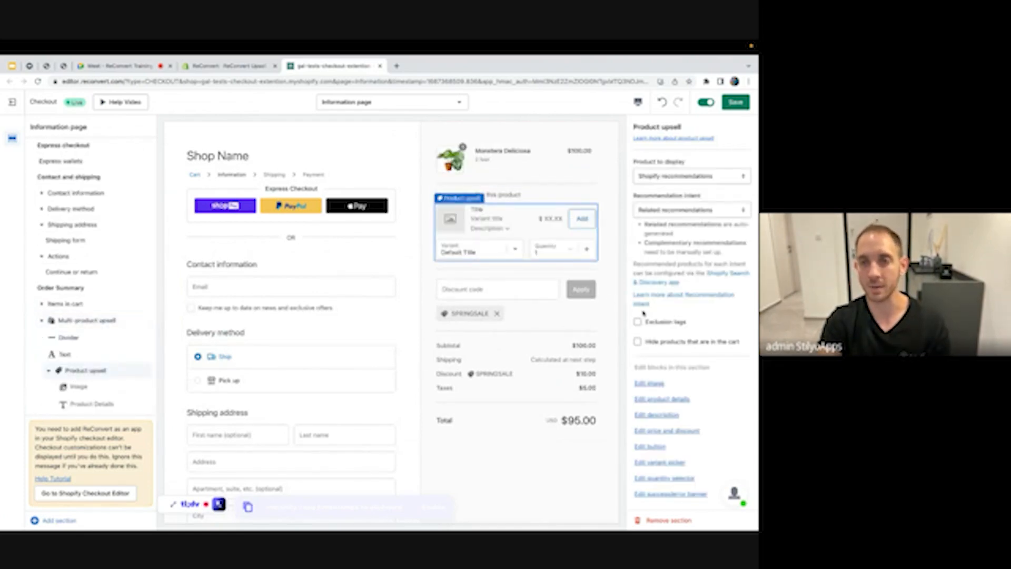
pyautogui.scroll(-2, 108, 252)
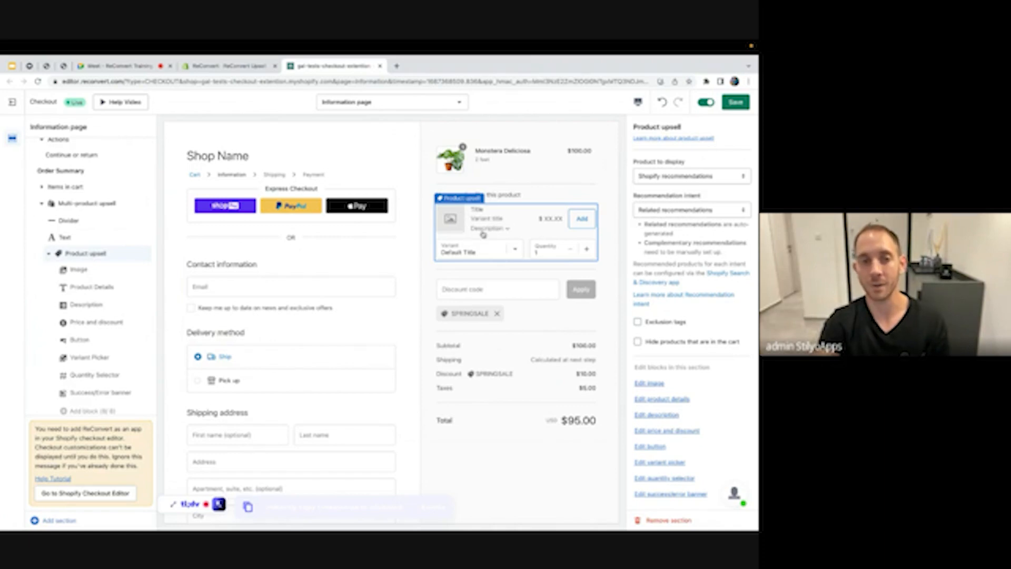
# Inspect the upsell's Image, Product details, Description and Price and discount block settings
pyautogui.click(87, 270)
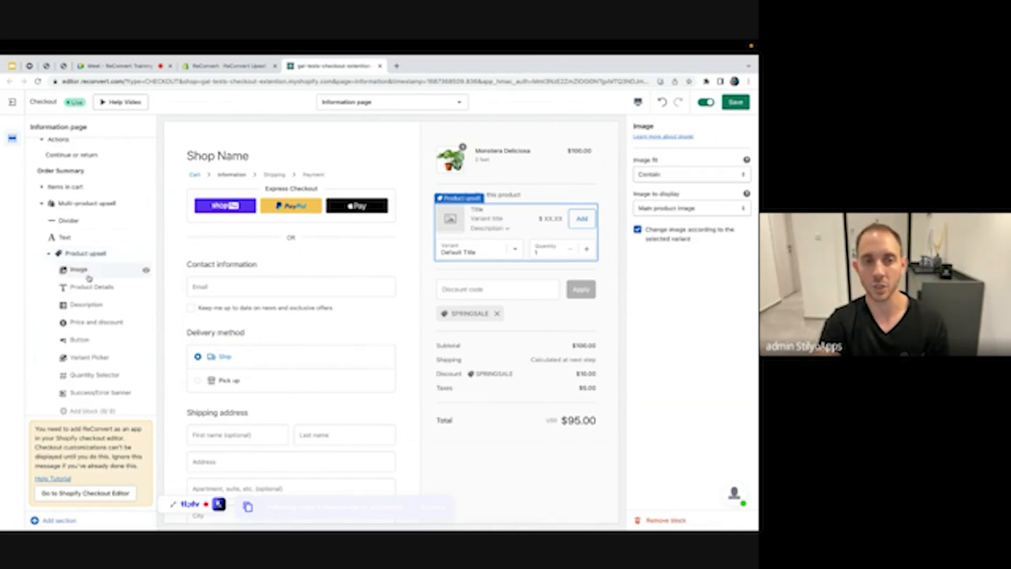
pyautogui.click(89, 288)
pyautogui.click(87, 305)
pyautogui.click(91, 323)
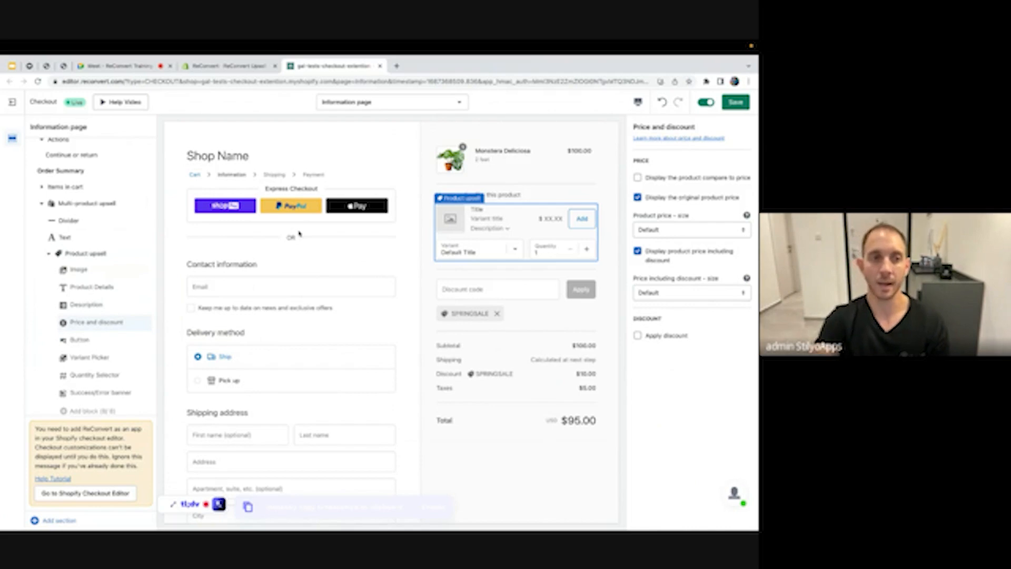
pyautogui.click(83, 204)
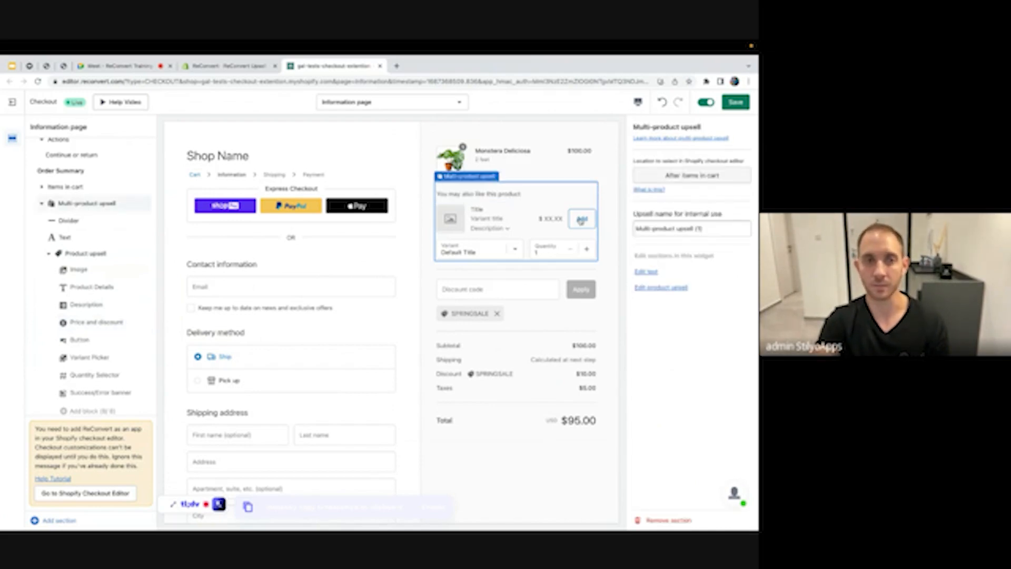
# Set the Product upsell to display a specific product, the Yoga Mat
pyautogui.click(90, 254)
pyautogui.click(692, 176)
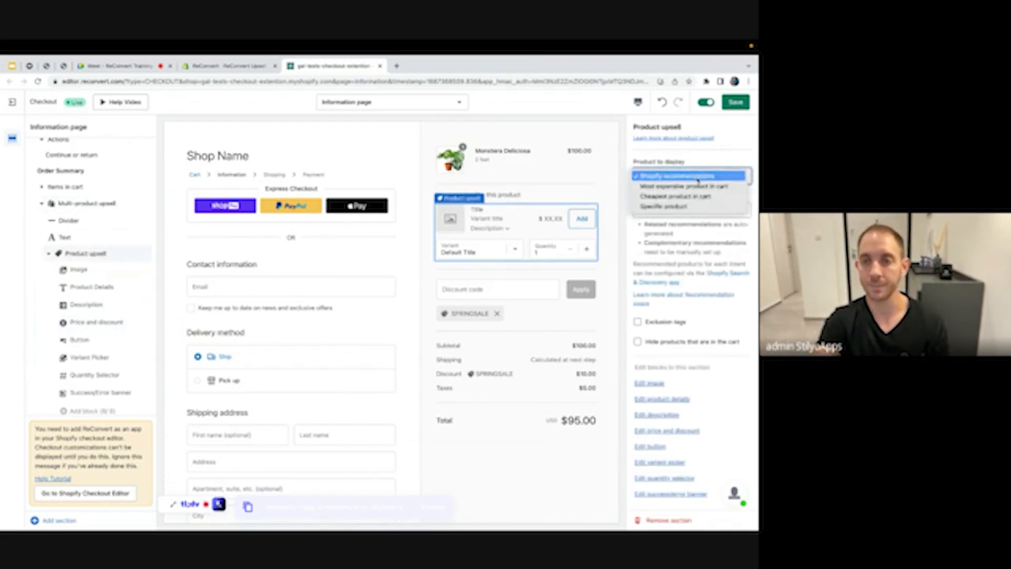
pyautogui.click(677, 207)
pyautogui.click(682, 223)
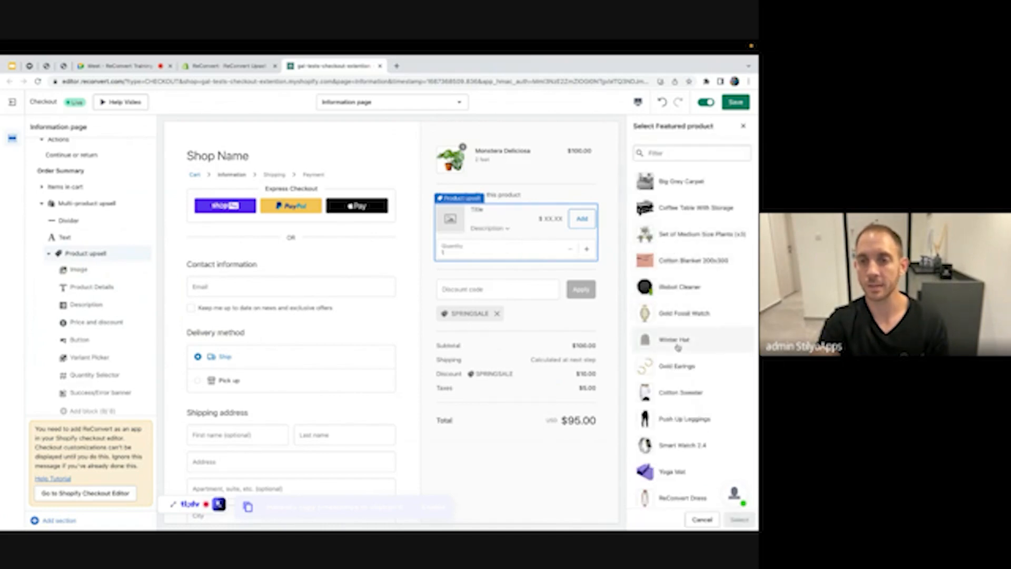
pyautogui.scroll(-2, 680, 316)
pyautogui.click(670, 383)
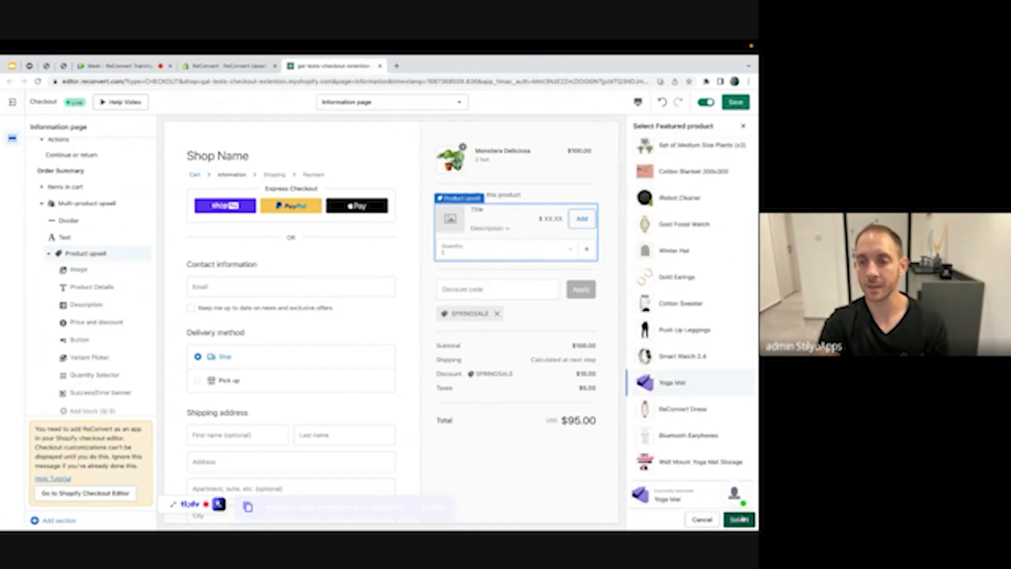
pyautogui.click(739, 519)
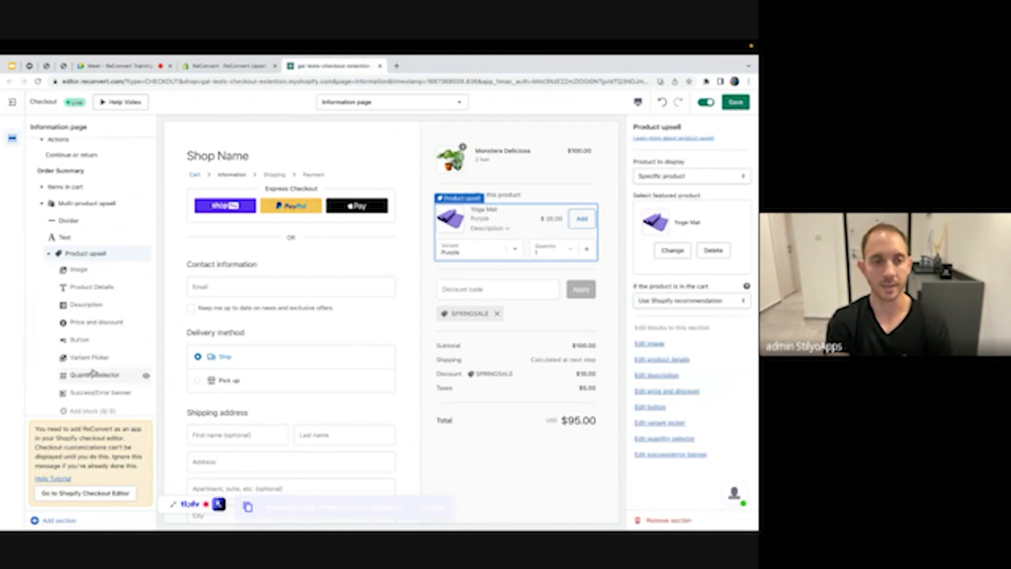
pyautogui.click(87, 323)
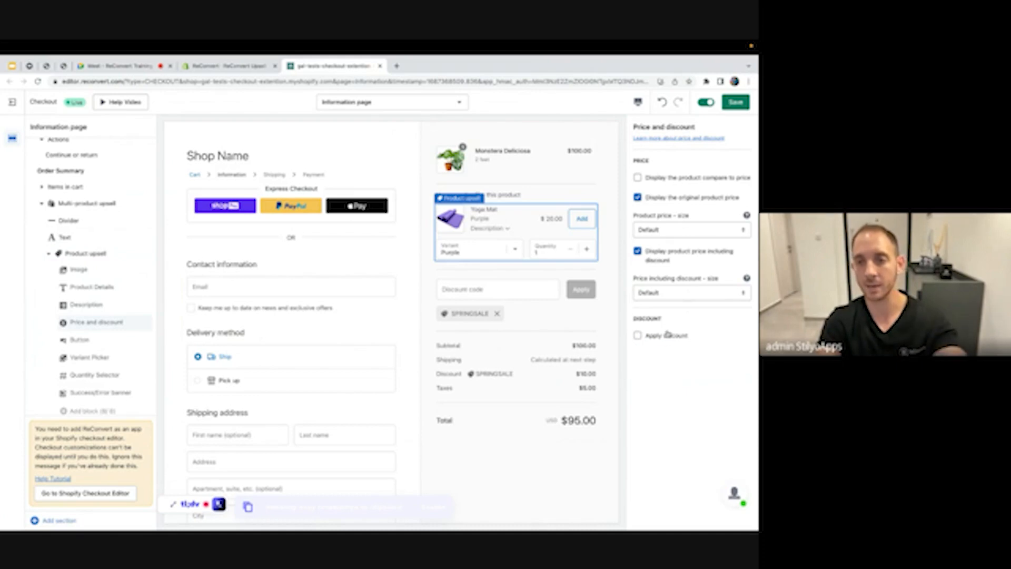
# Apply a 100% Percentage discount to the Yoga Mat upsell, dropping it from $20.00 to $0.00
pyautogui.click(667, 336)
pyautogui.click(636, 432)
pyautogui.write('1')
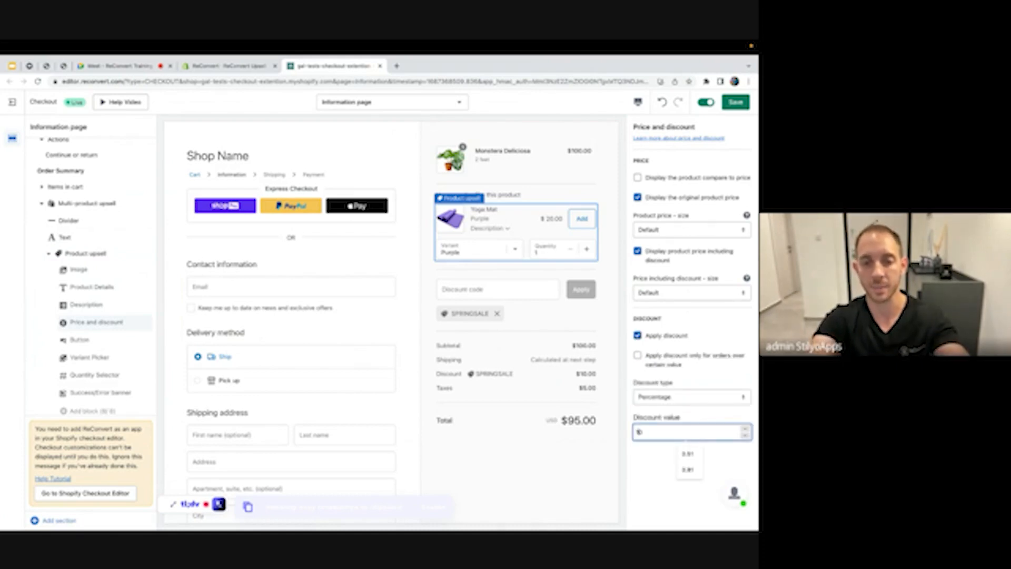
pyautogui.write('0')
pyautogui.press('BackSpace')
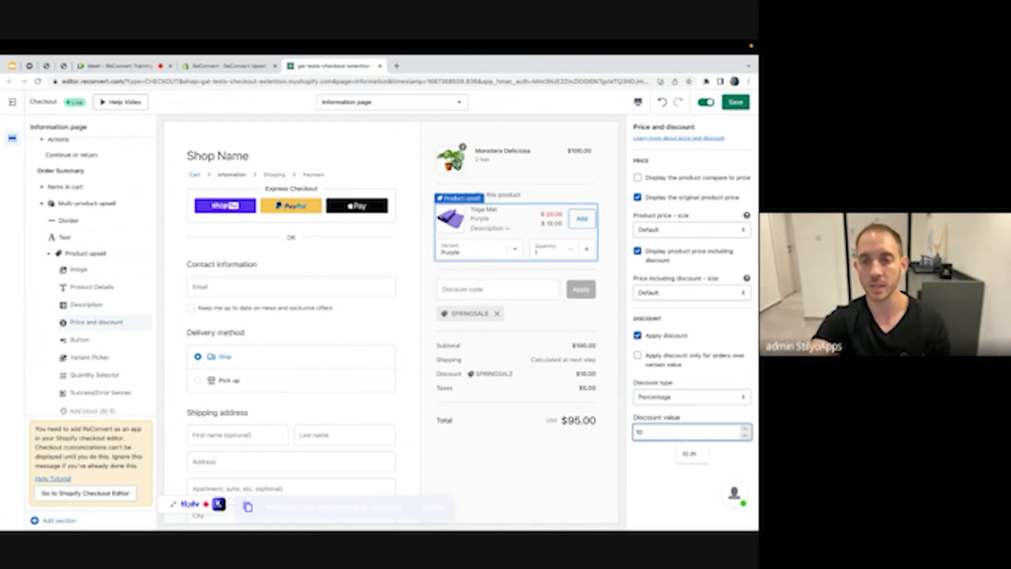
pyautogui.write('0')
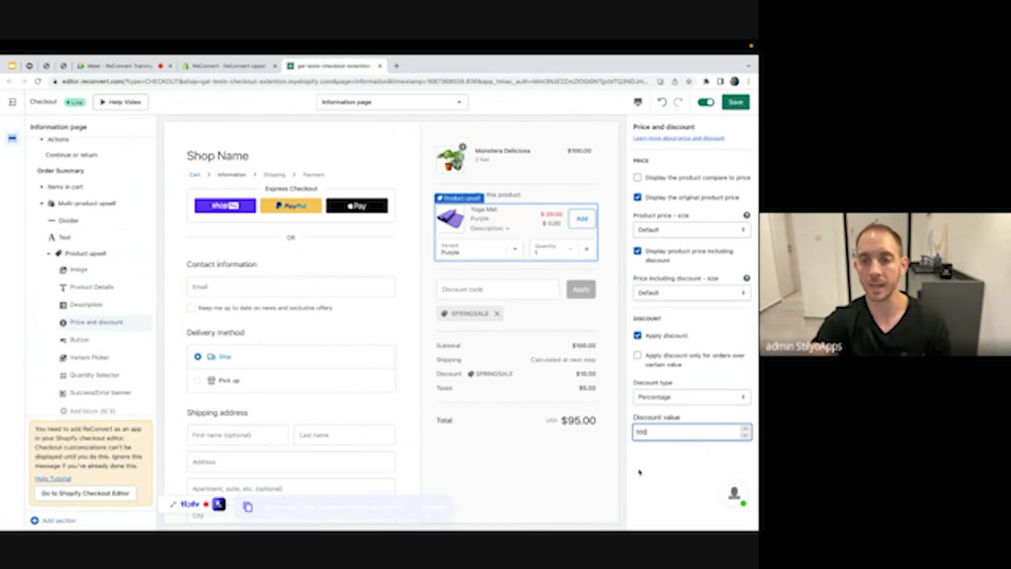
pyautogui.click(641, 476)
pyautogui.click(745, 432)
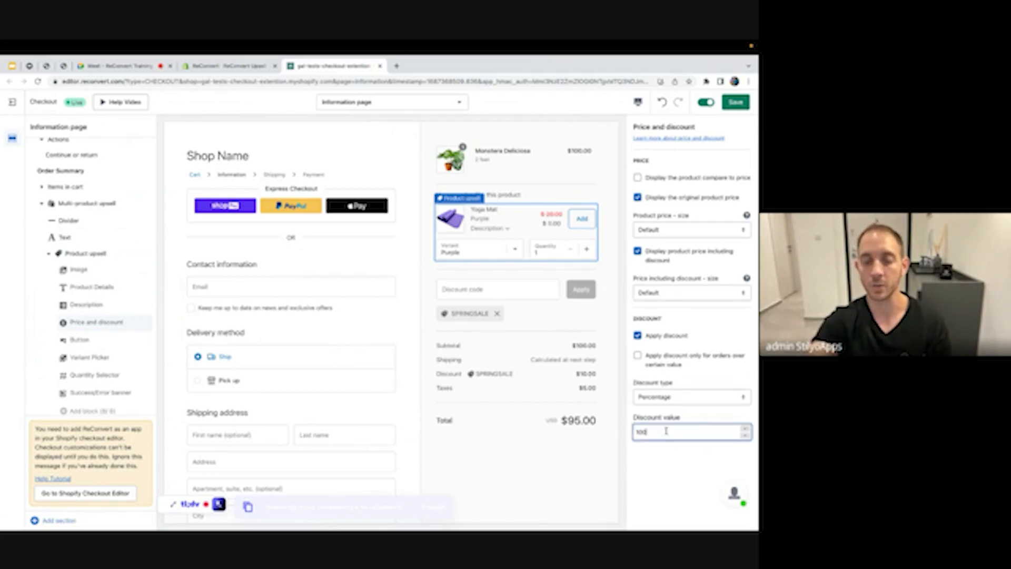
pyautogui.press('BackSpace')
pyautogui.click(660, 454)
pyautogui.click(655, 432)
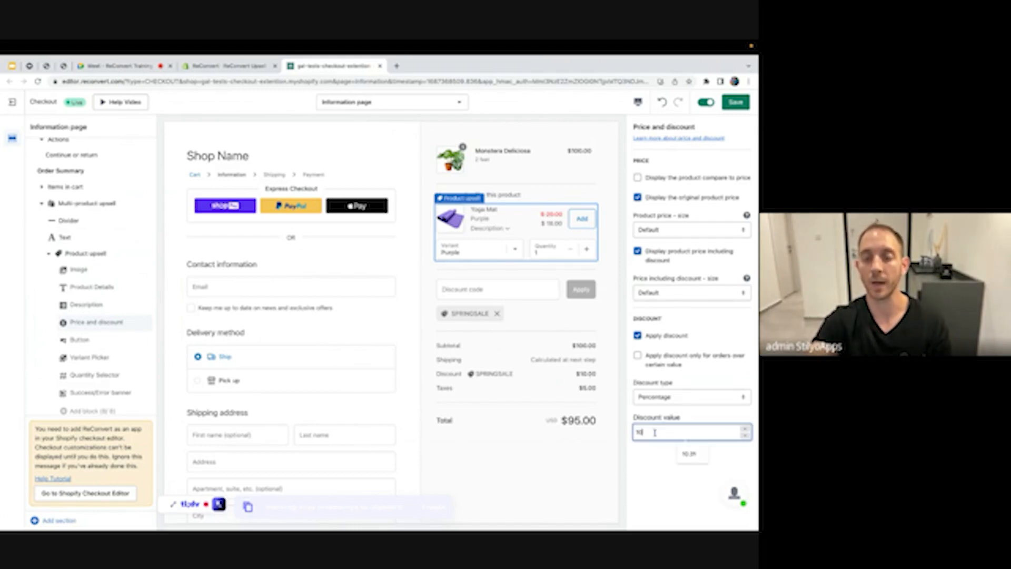
pyautogui.write('0')
pyautogui.click(654, 474)
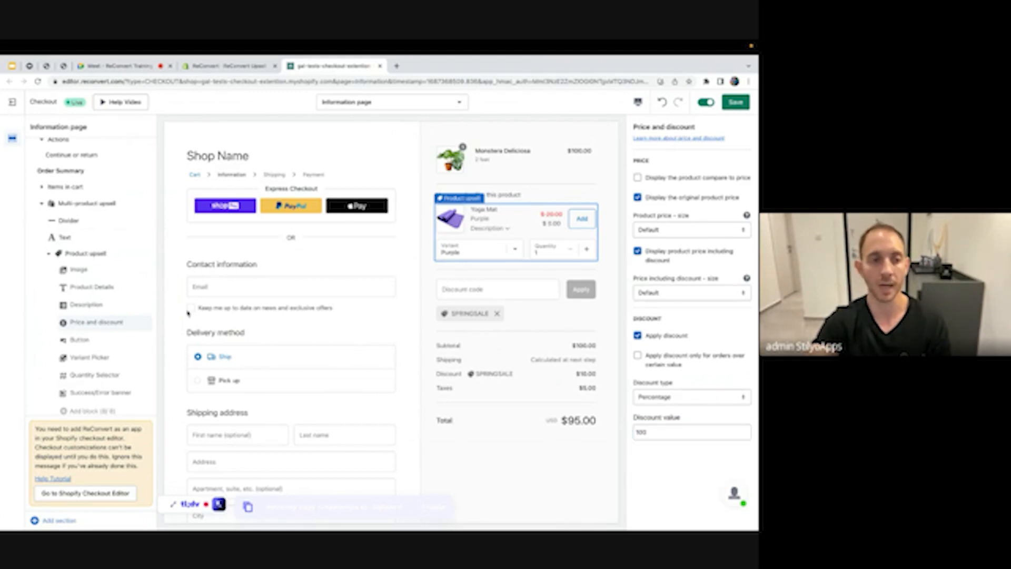
pyautogui.click(84, 360)
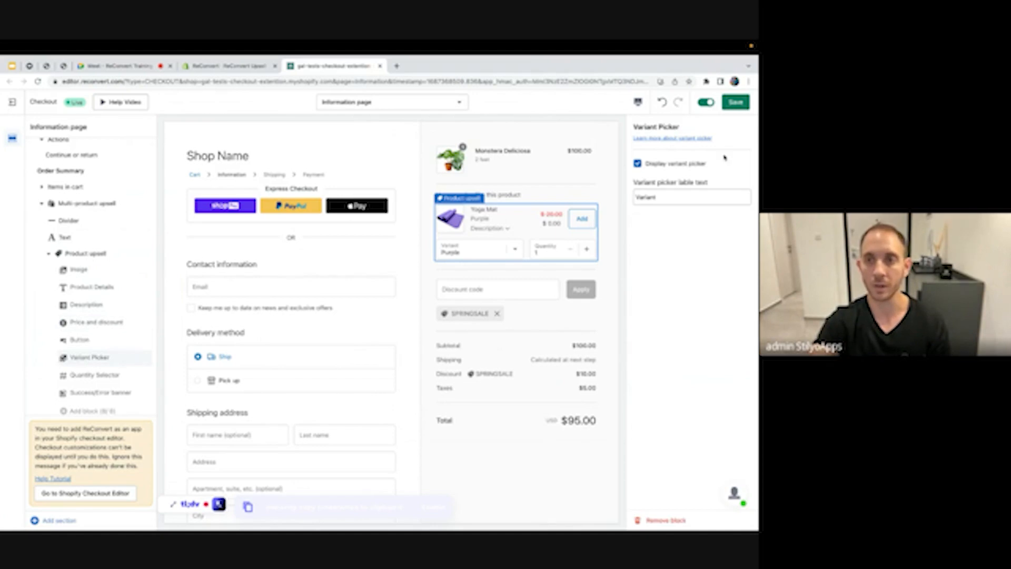
# Set the Quantity Selector's max quantity to 1, keeping the selector visible
pyautogui.click(75, 373)
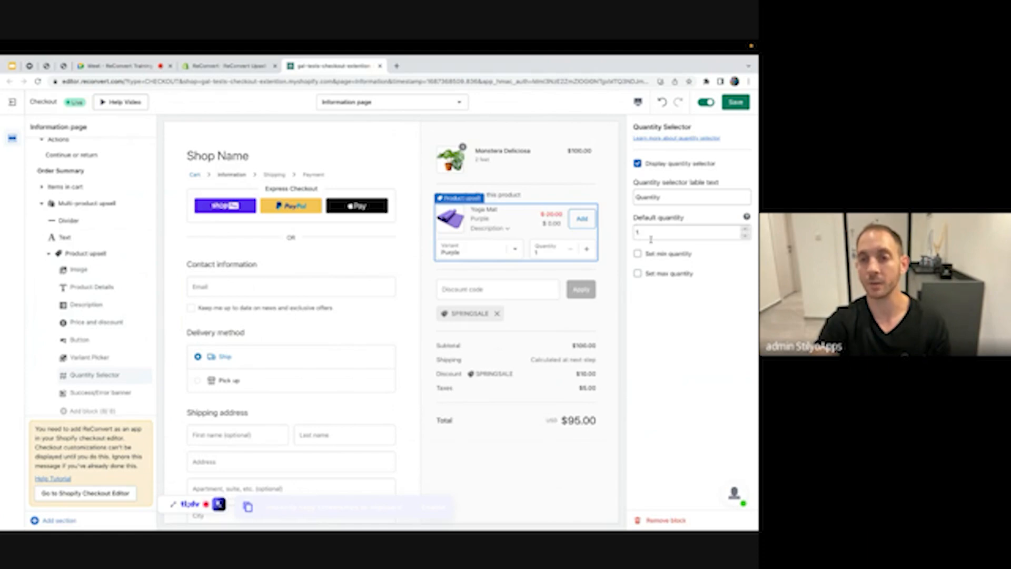
pyautogui.click(638, 275)
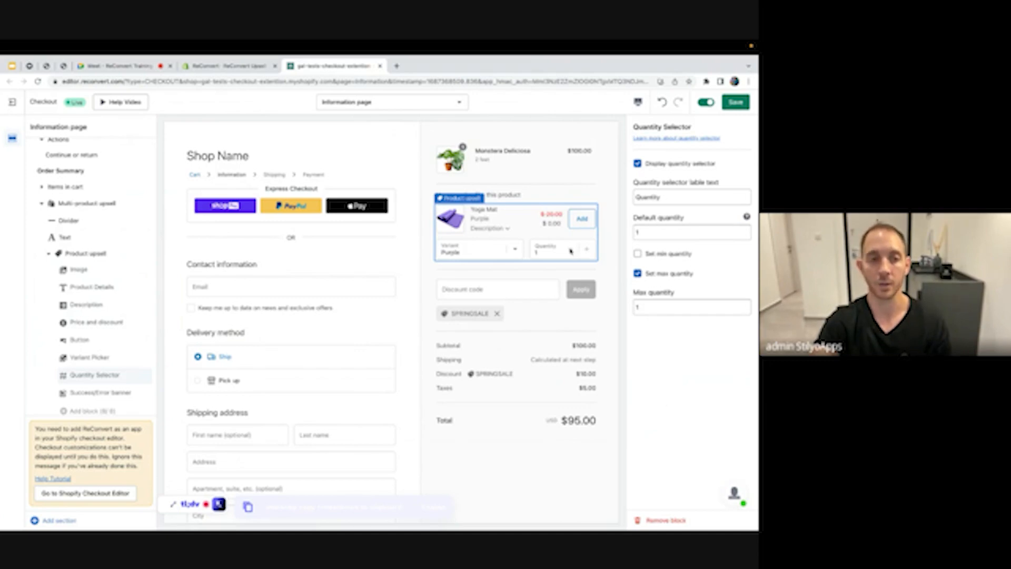
pyautogui.click(145, 375)
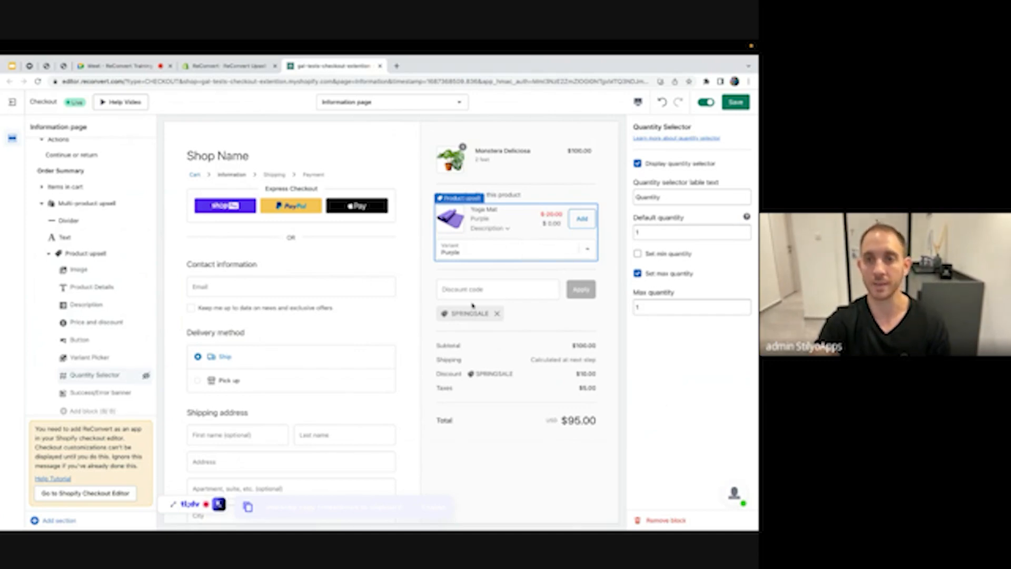
pyautogui.click(146, 376)
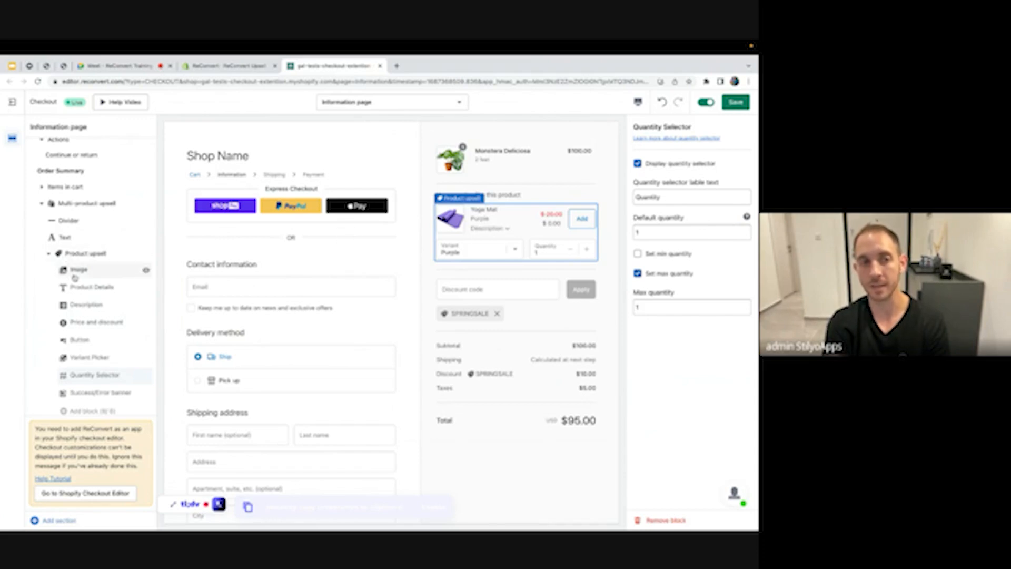
# Save the checkout customisation and open the Shopify checkout editor
pyautogui.click(85, 253)
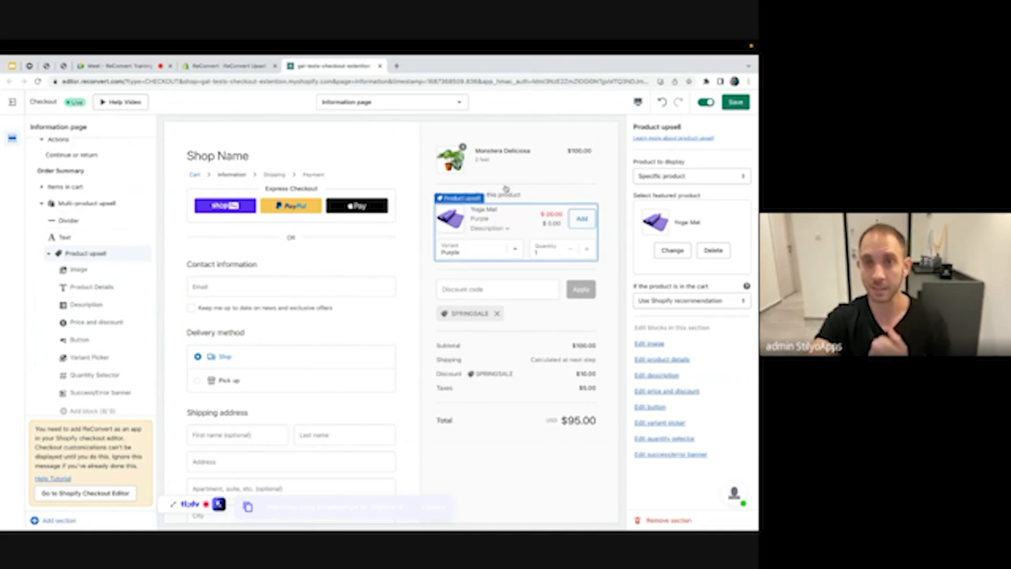
pyautogui.click(745, 103)
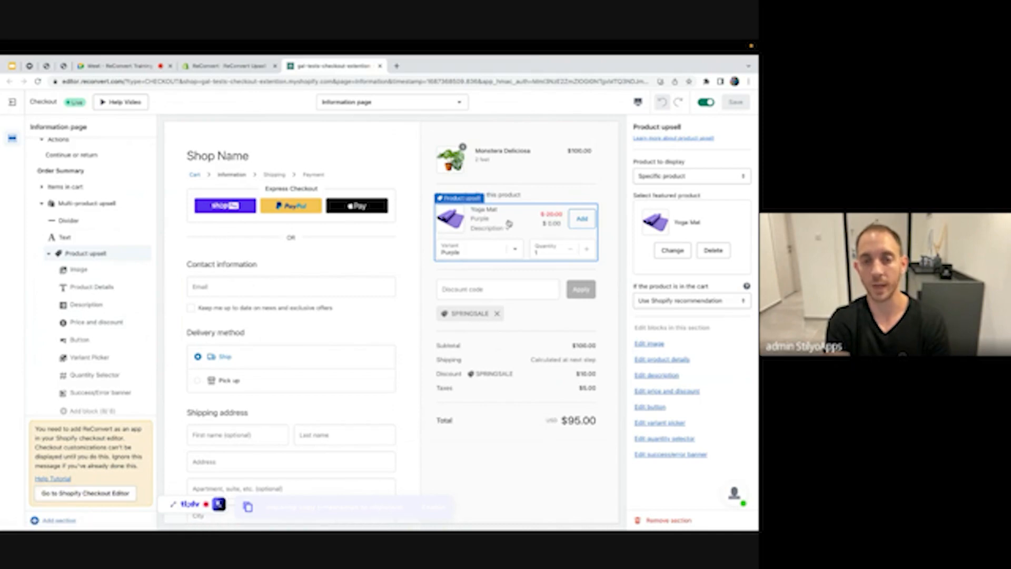
pyautogui.click(109, 493)
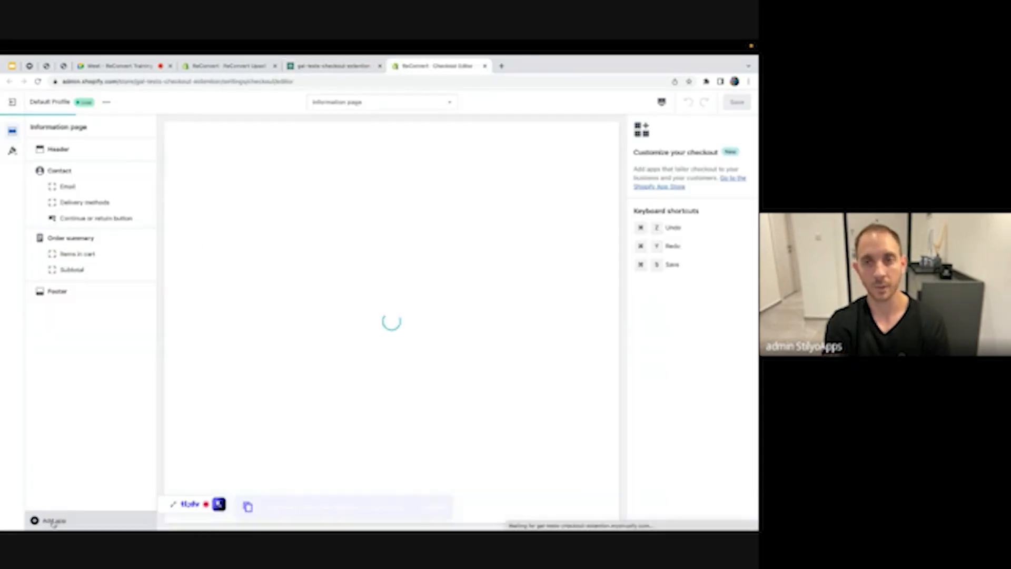
# Add the ReConvert app block and drag it into the Order summary
pyautogui.click(104, 192)
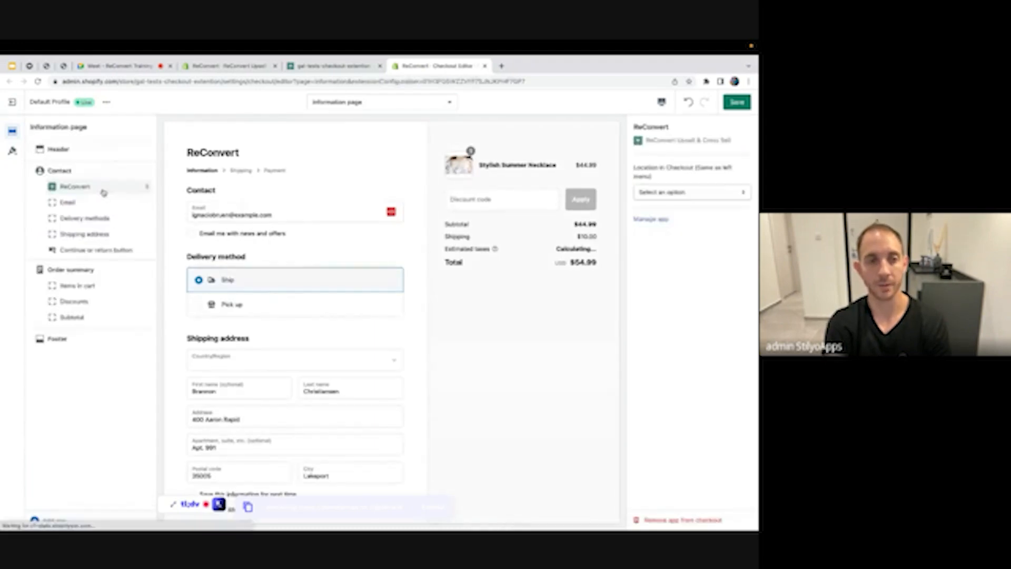
pyautogui.click(333, 67)
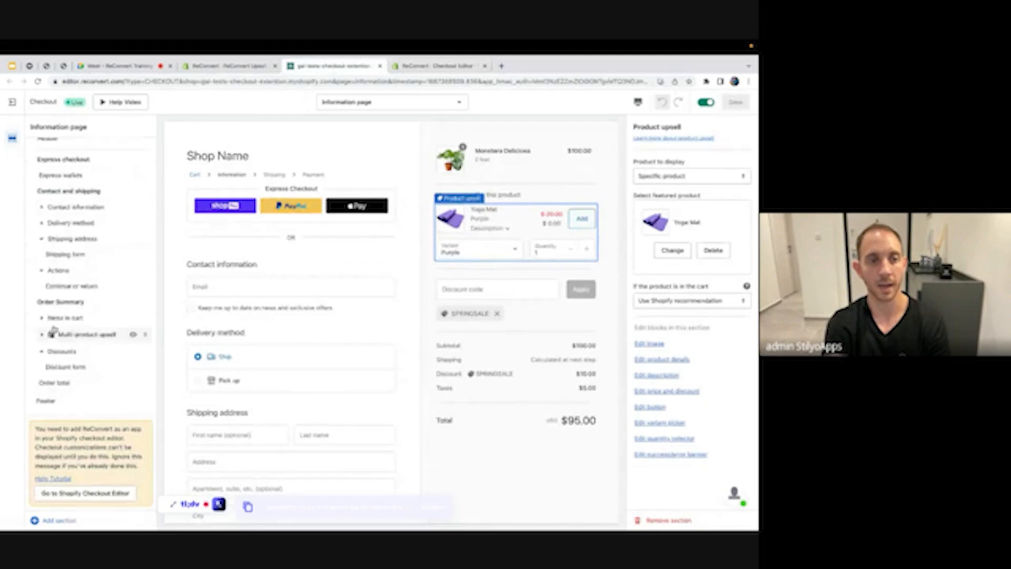
pyautogui.click(407, 68)
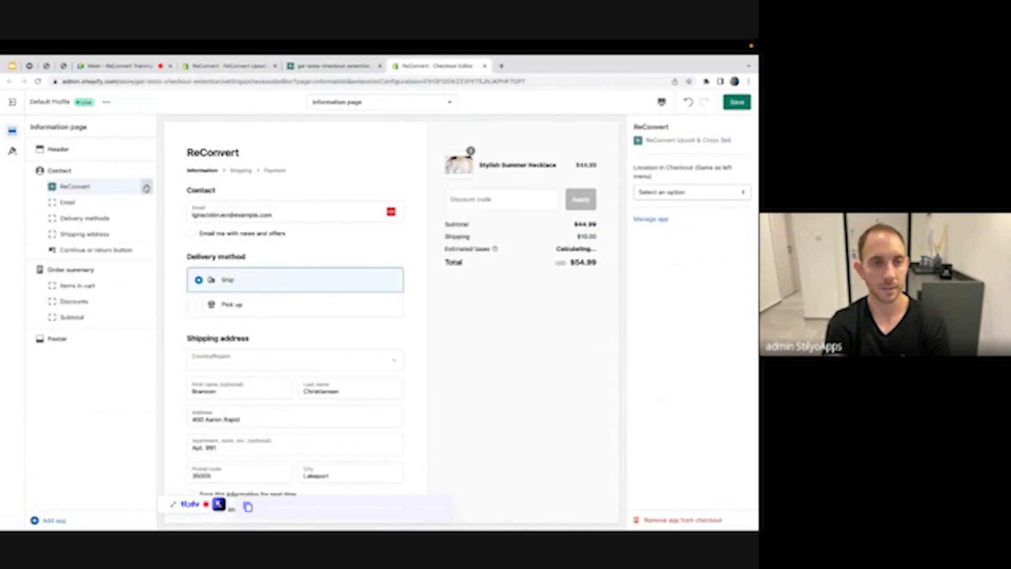
pyautogui.moveTo(147, 188); pyautogui.dragTo(132, 330)
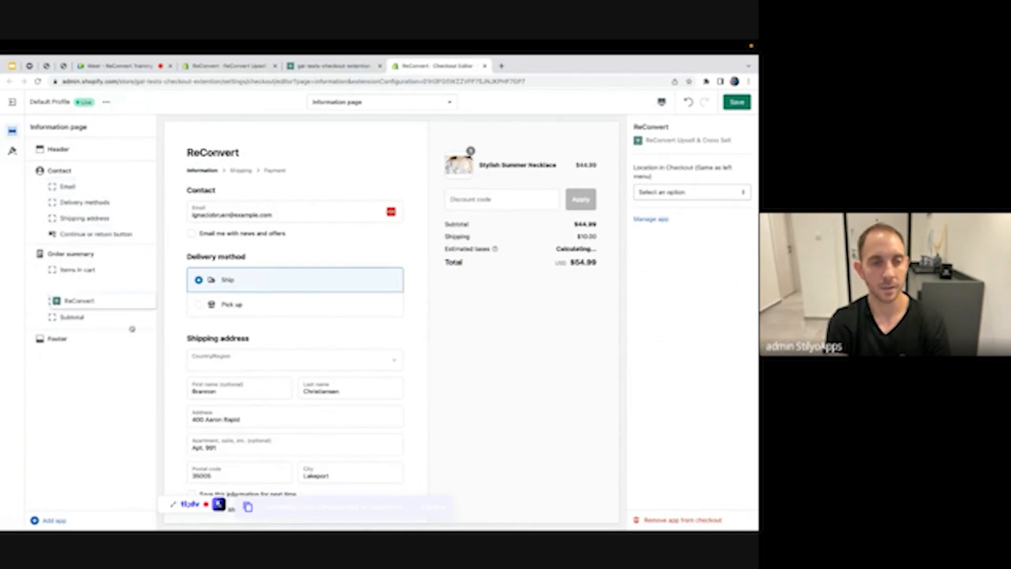
# Set the ReConvert block's location to After items in cart and save the checkout
pyautogui.click(345, 67)
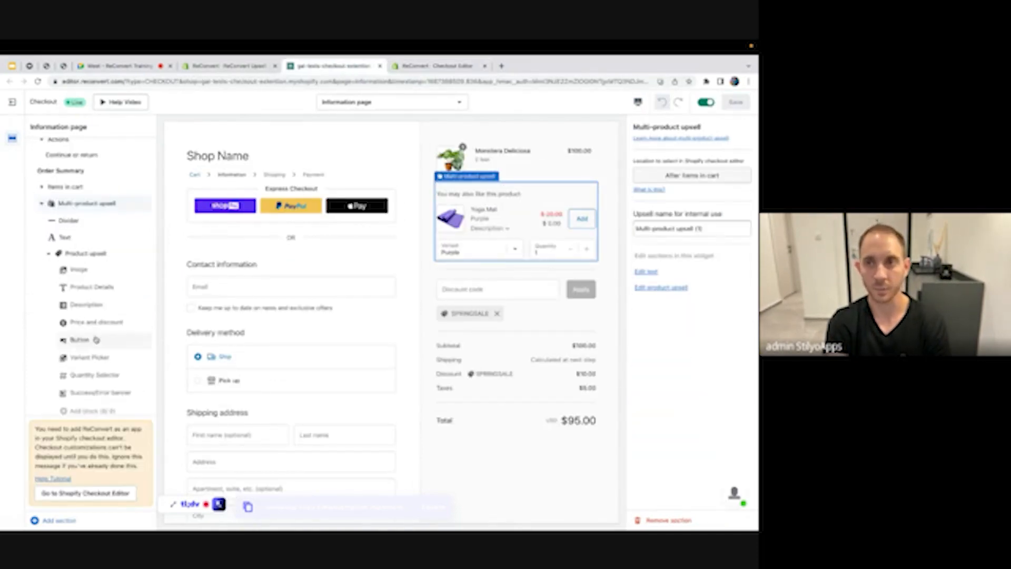
pyautogui.tripleClick(713, 176)
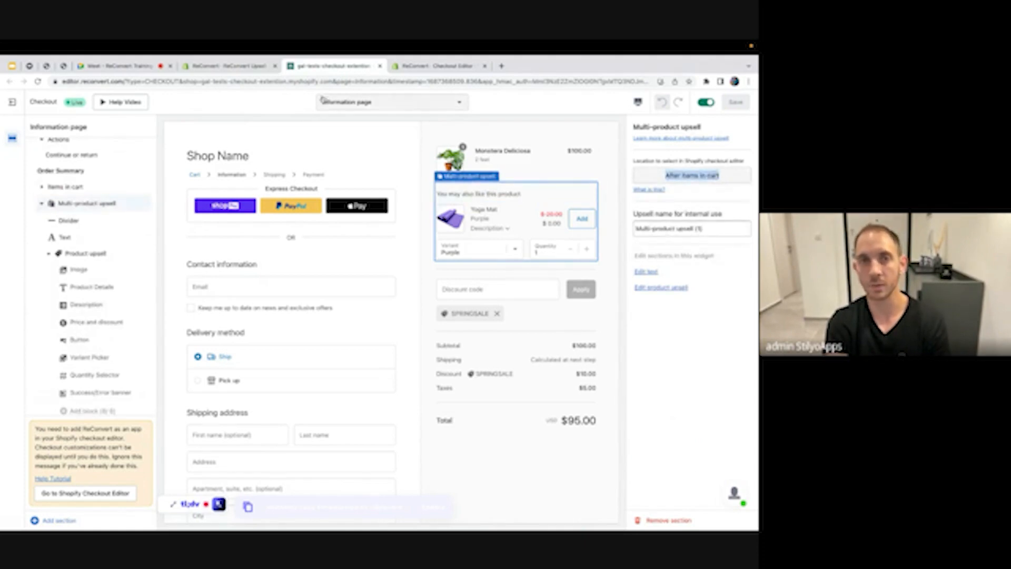
pyautogui.click(439, 66)
pyautogui.click(687, 191)
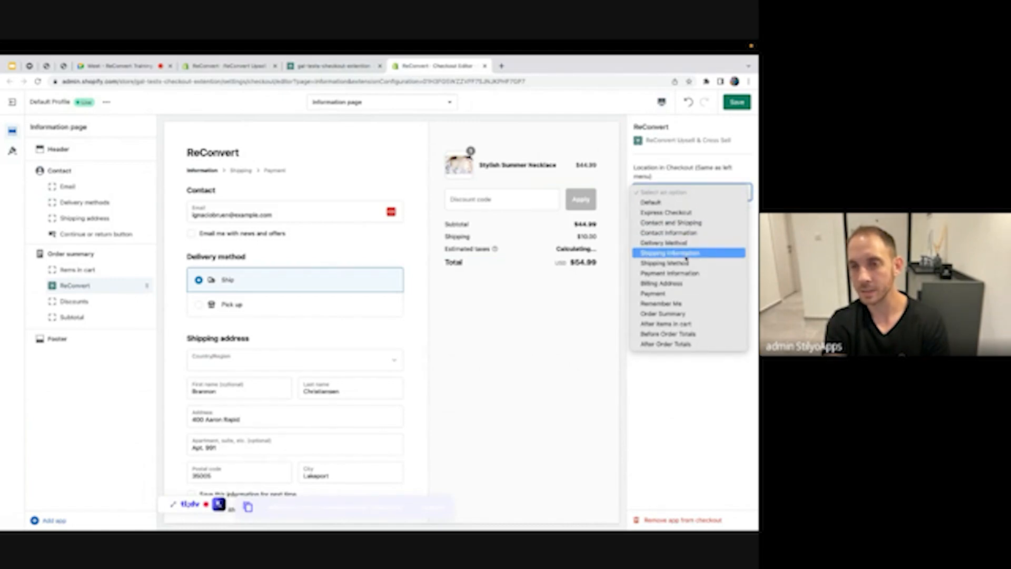
pyautogui.click(703, 326)
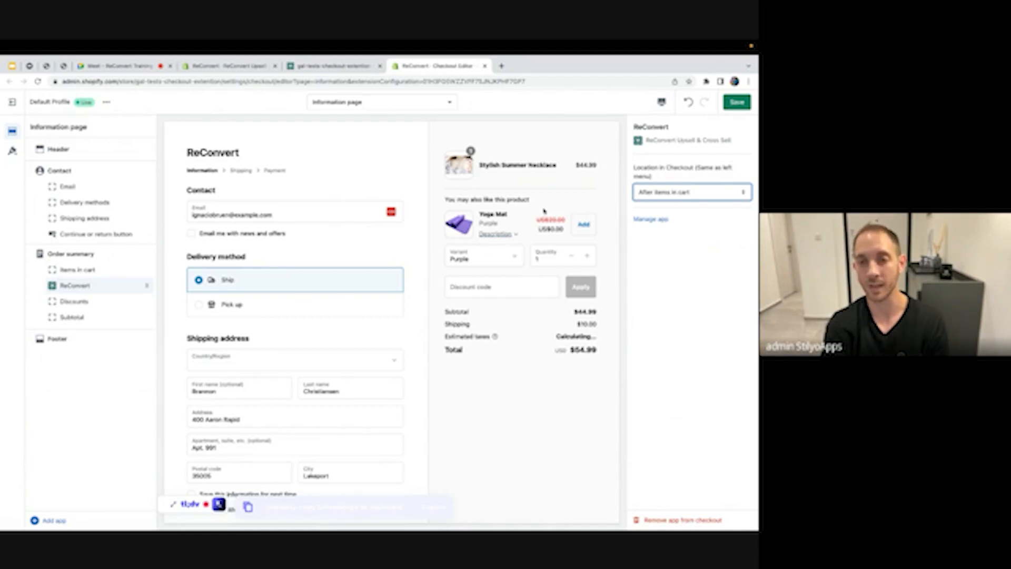
pyautogui.click(737, 103)
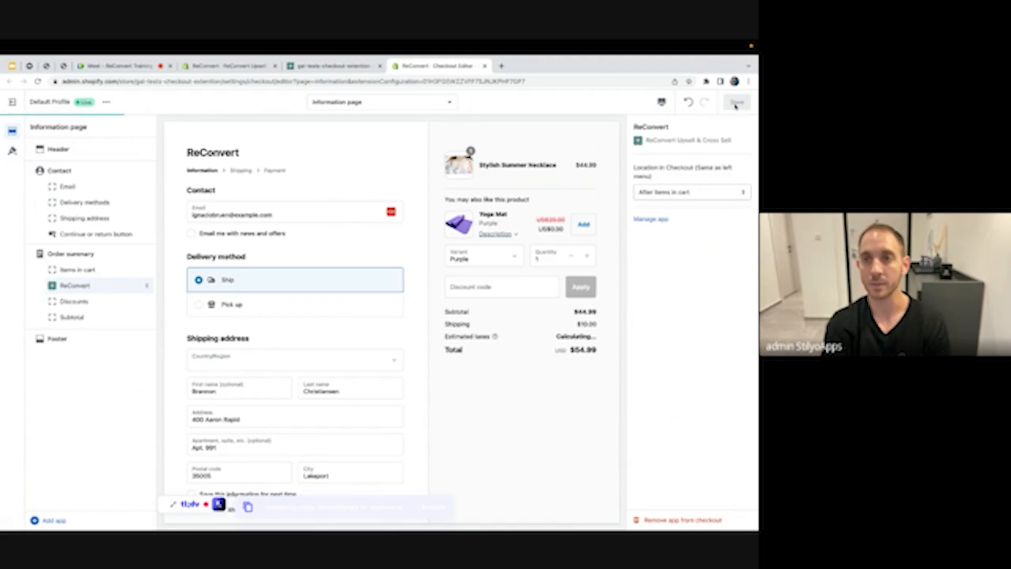
pyautogui.click(312, 67)
# Open the online store and start a Buy it now checkout for the Purple Yoga Mat
pyautogui.click(253, 68)
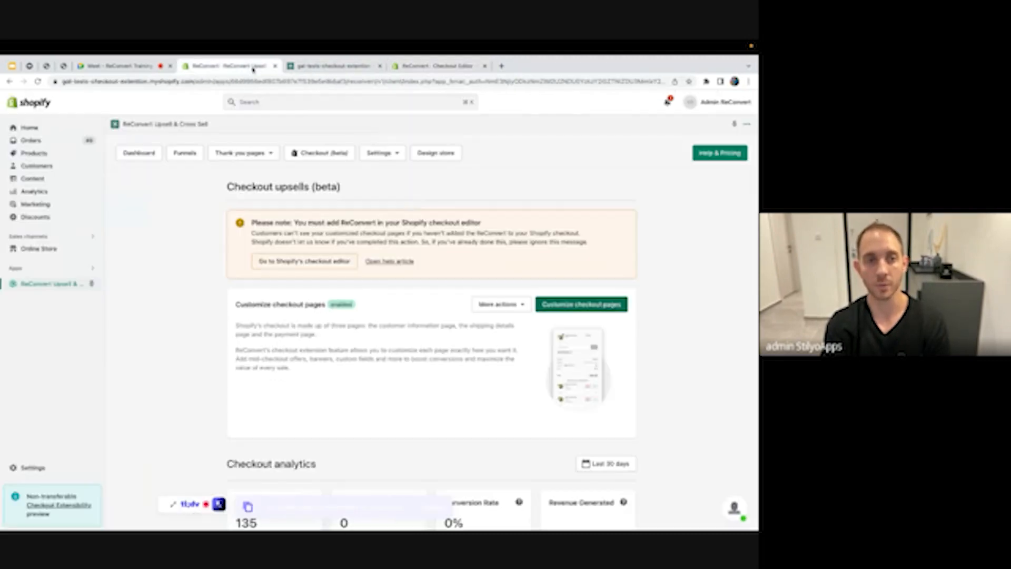
pyautogui.click(91, 249)
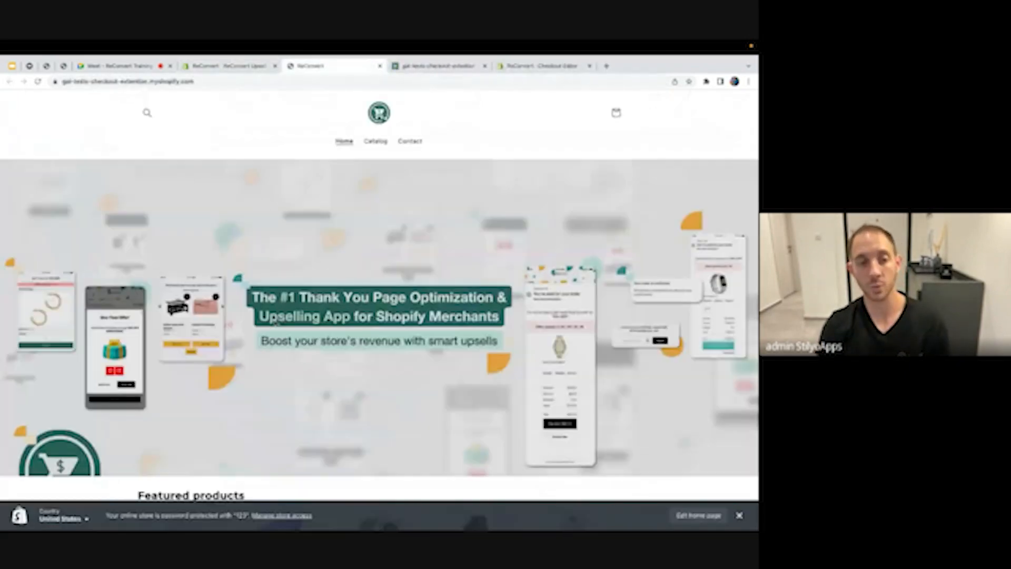
pyautogui.scroll(-3, 276, 323)
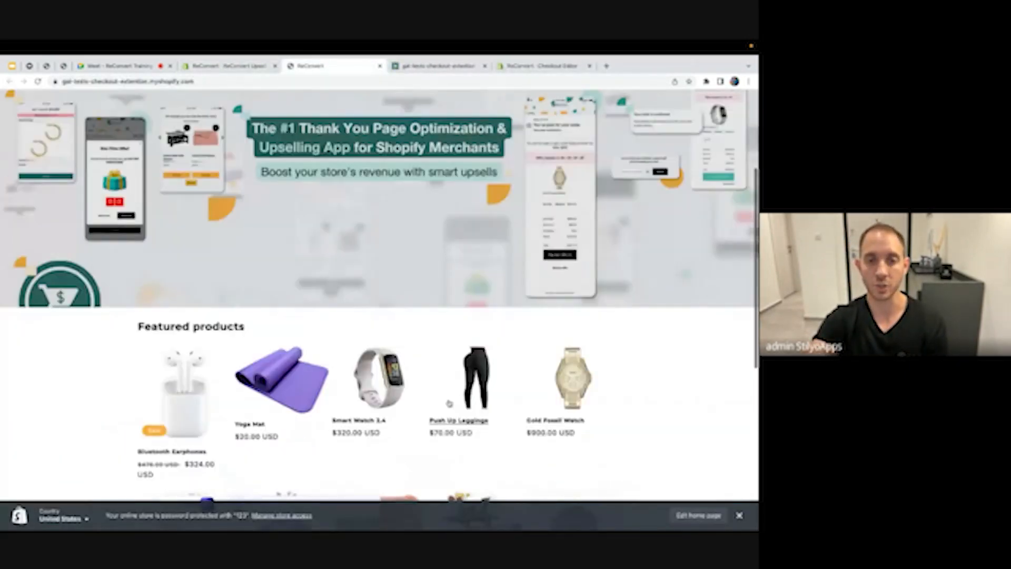
pyautogui.click(281, 340)
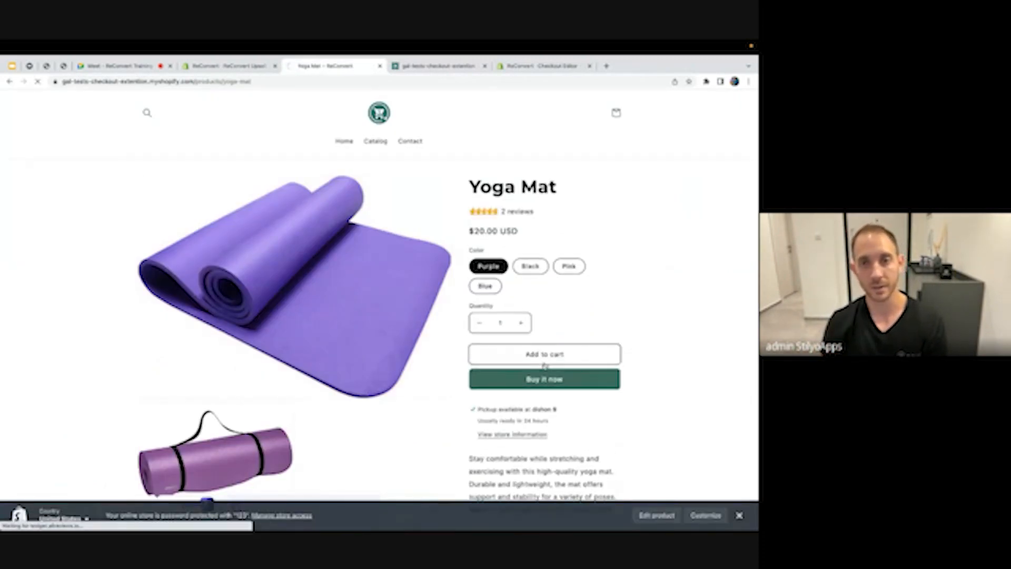
pyautogui.click(544, 375)
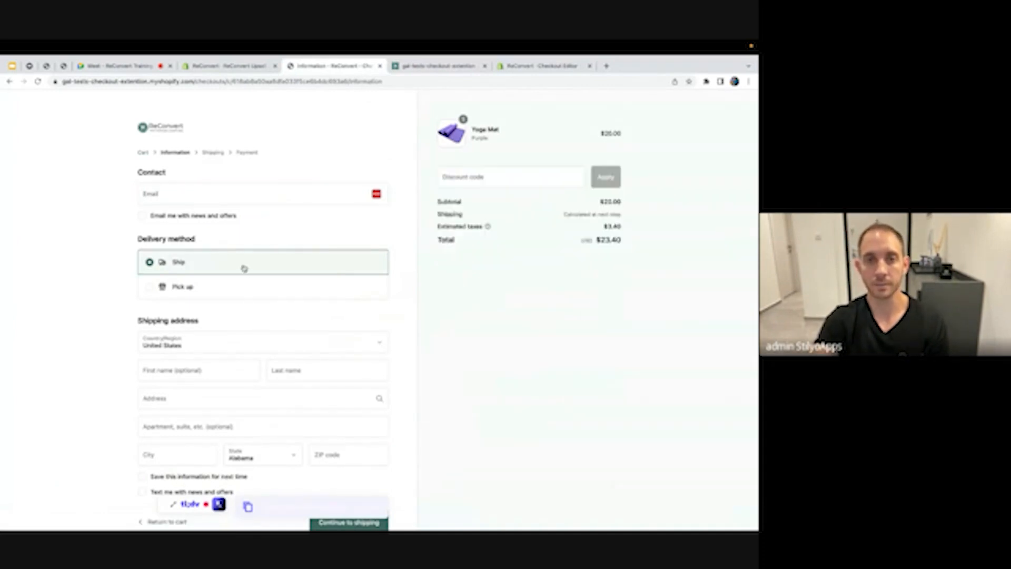
pyautogui.click(227, 66)
# Replace the Yoga Mat with Cotton Blanket 200x300 as the Product upsell's featured product
pyautogui.click(436, 78)
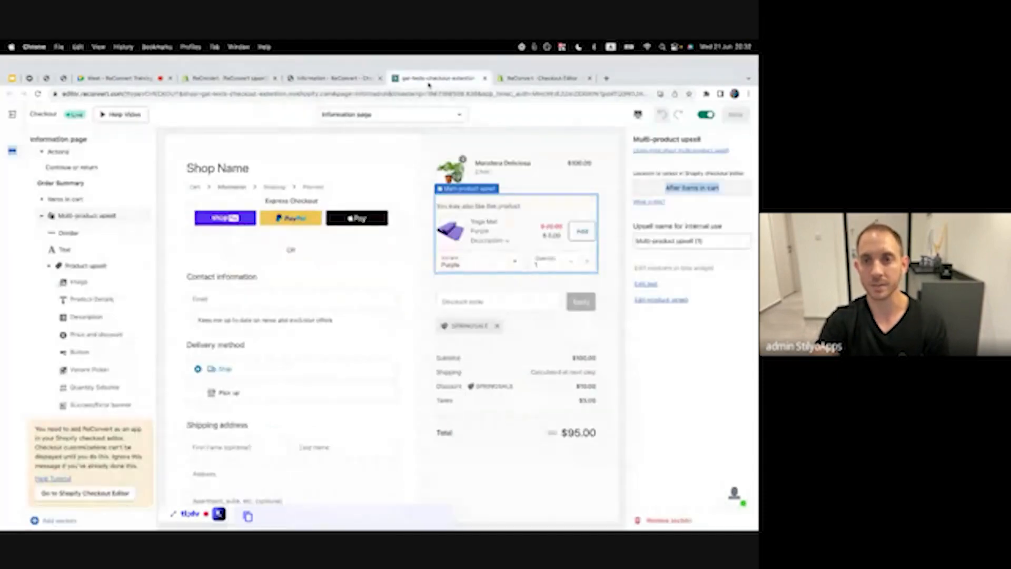
pyautogui.click(459, 221)
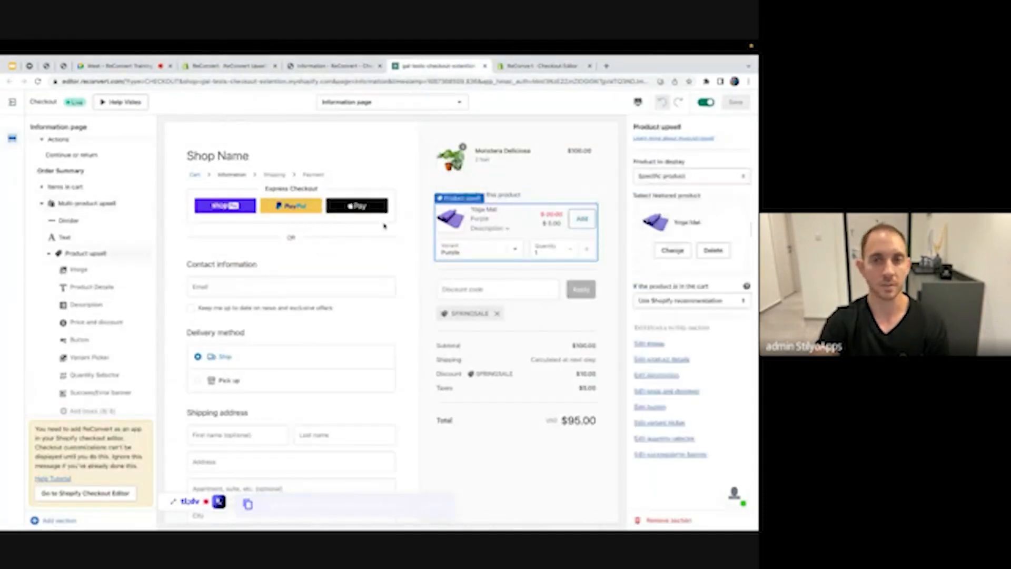
pyautogui.click(673, 248)
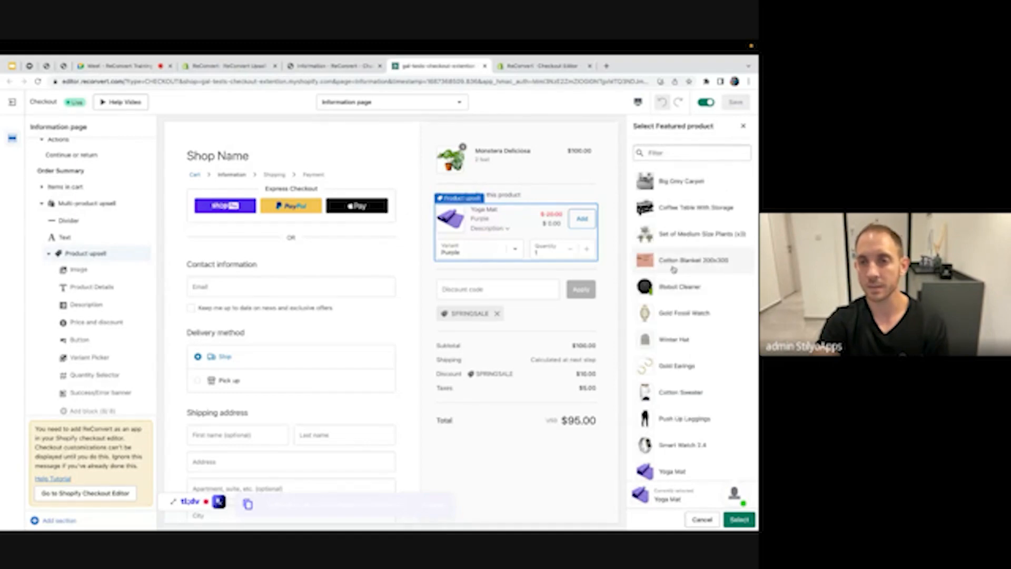
pyautogui.click(674, 269)
pyautogui.click(738, 520)
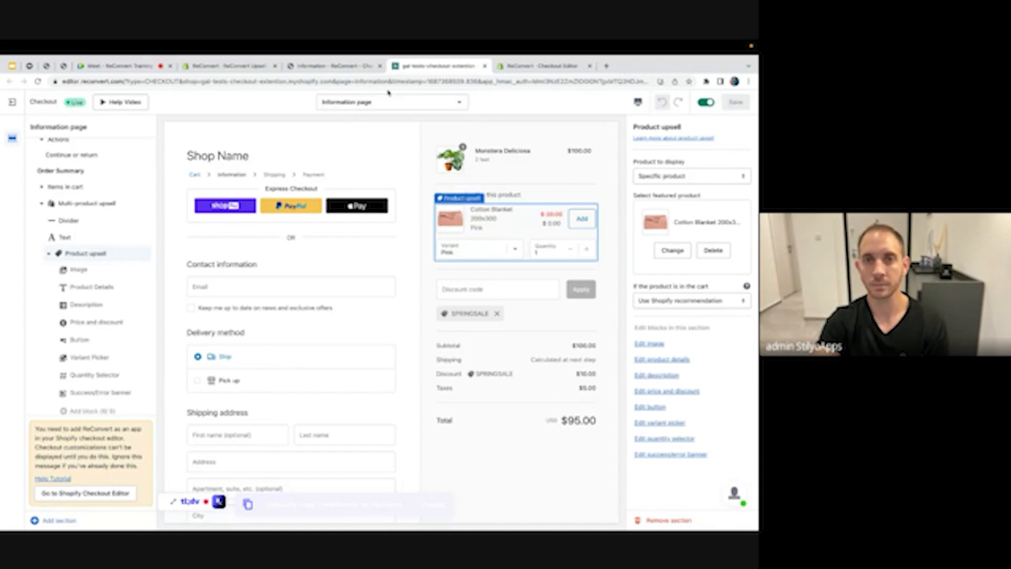
pyautogui.click(309, 72)
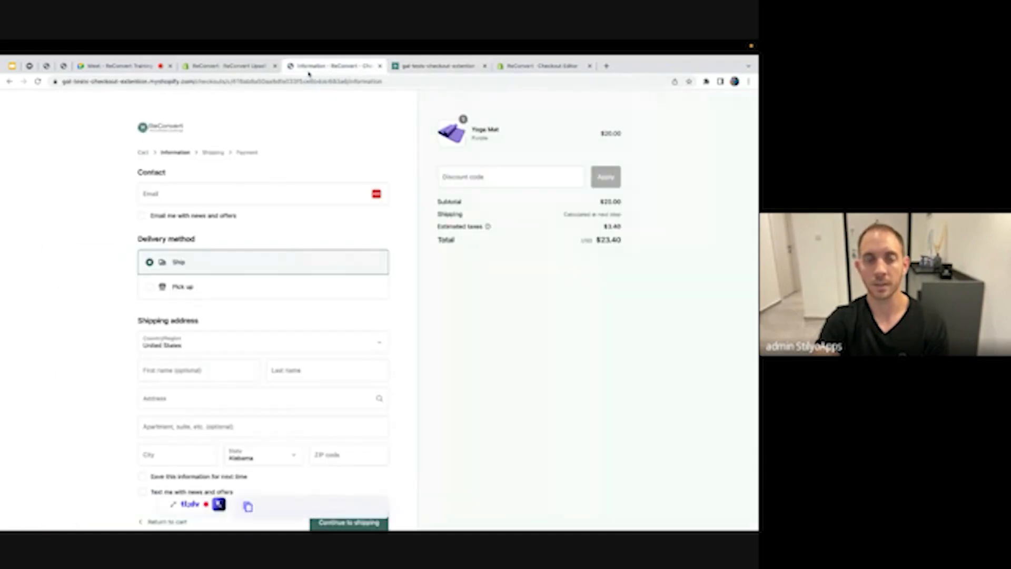
# Swap the Yoga Mat for Anchor Bracelet Mens and start checkout with autofilled contact details
pyautogui.click(150, 153)
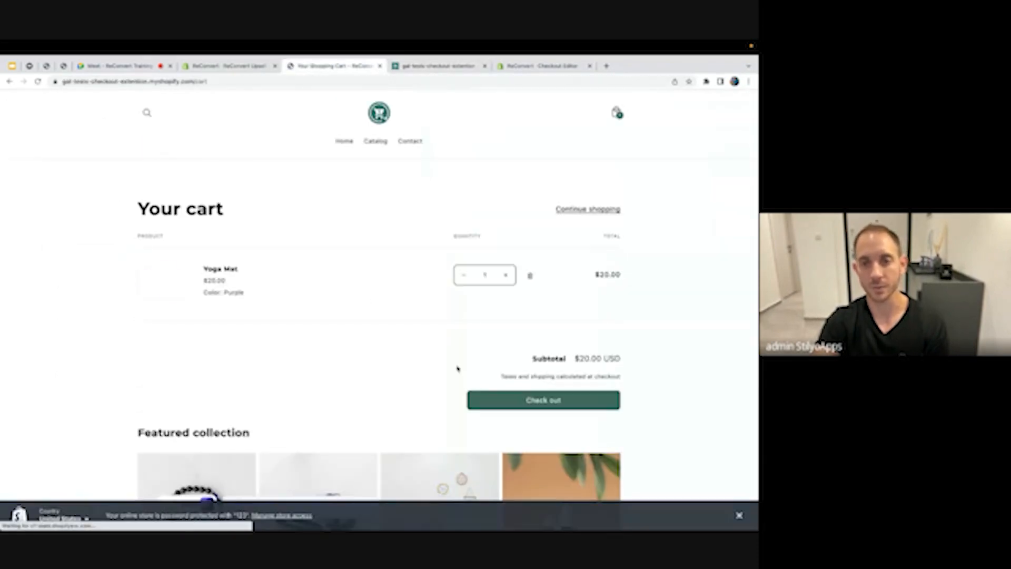
pyautogui.click(531, 276)
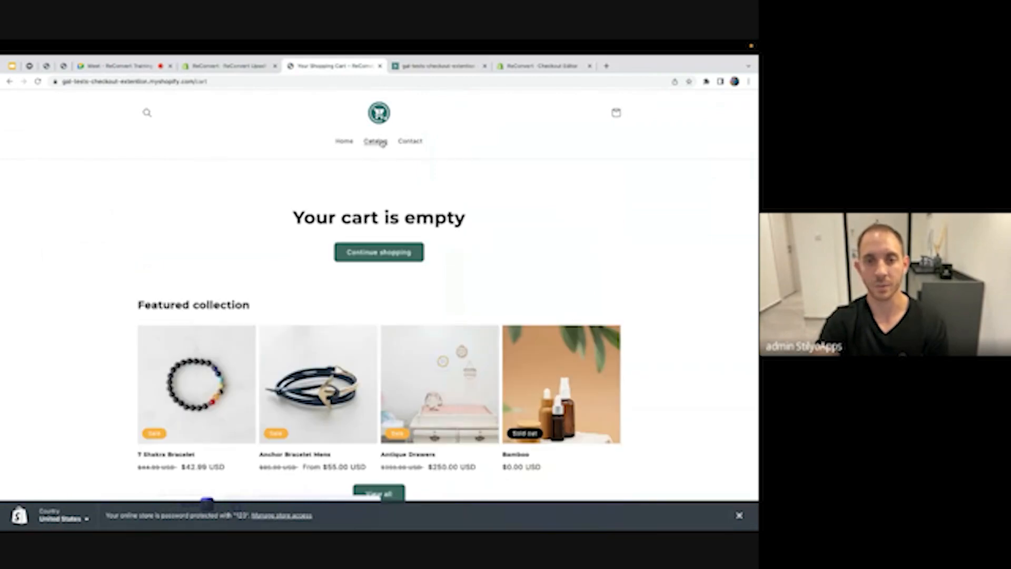
pyautogui.click(327, 357)
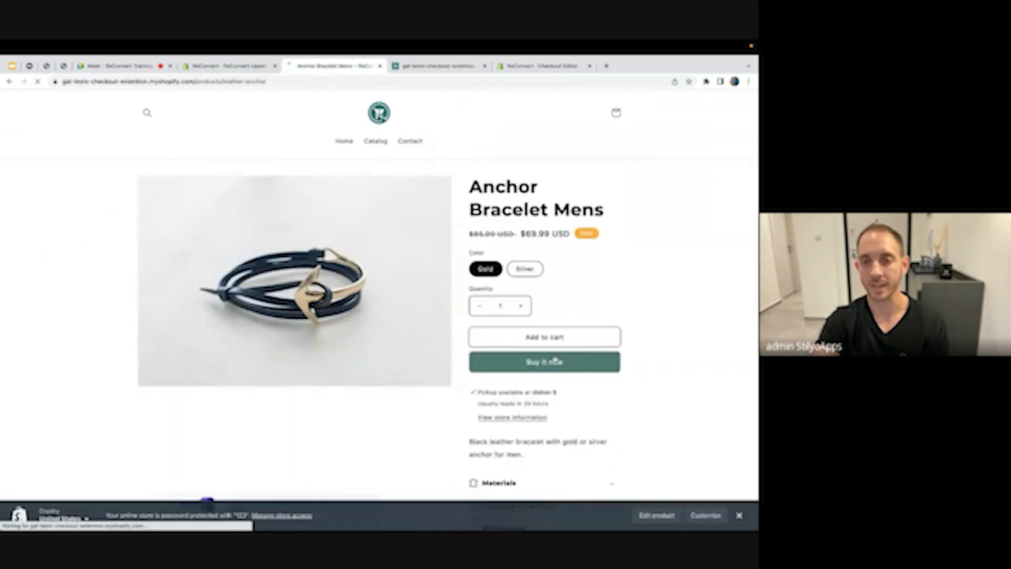
pyautogui.click(552, 367)
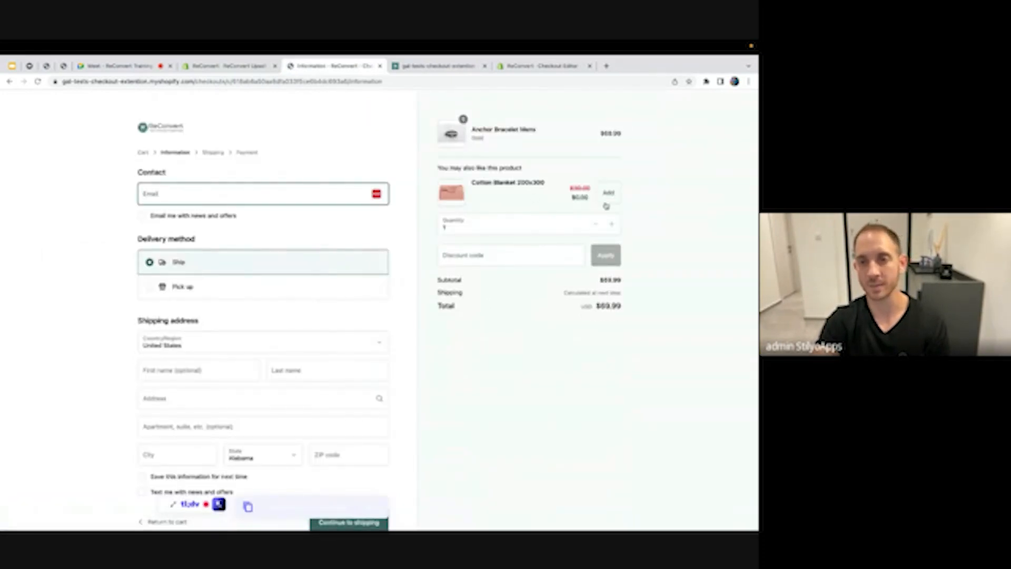
pyautogui.click(262, 196)
pyautogui.click(285, 286)
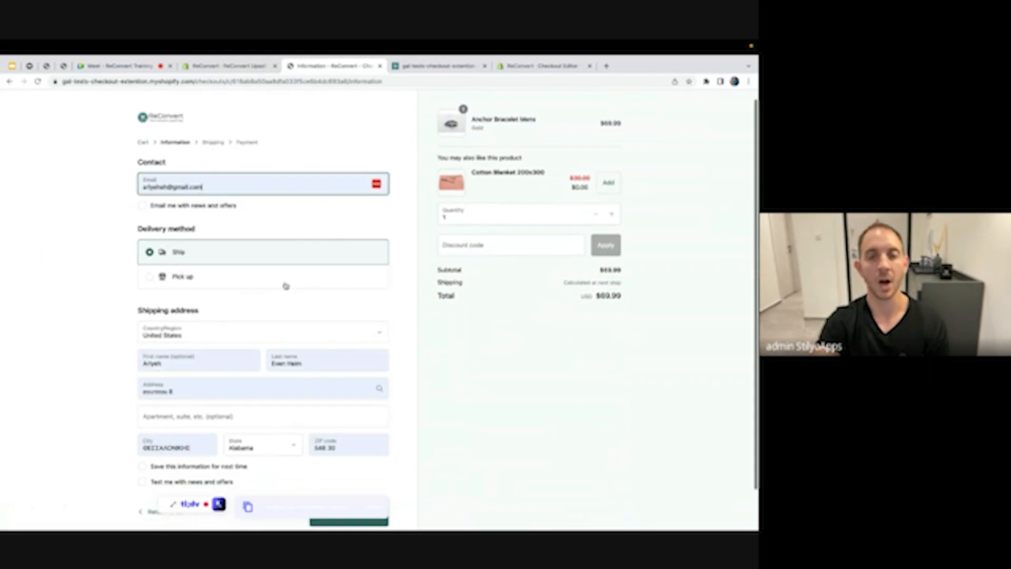
# Replace the checkout's shipping ZIP code with a valid one copied from another tab
pyautogui.click(435, 66)
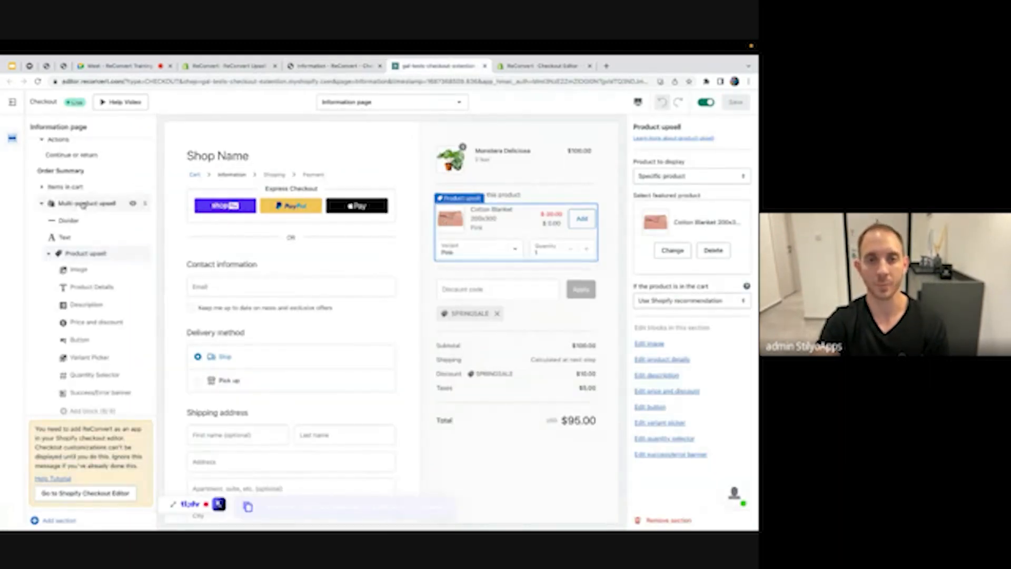
pyautogui.click(346, 72)
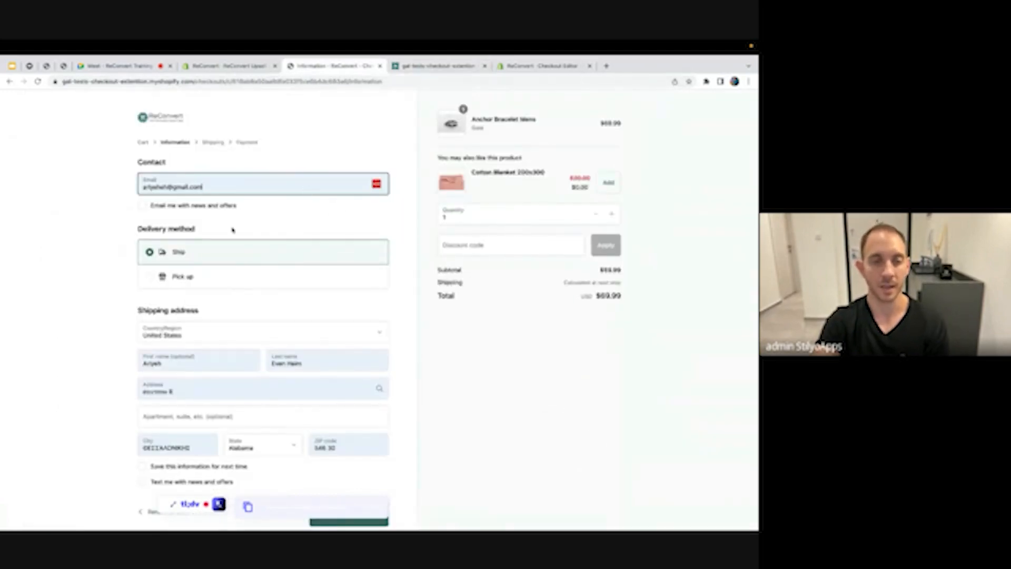
pyautogui.scroll(-1, 227, 298)
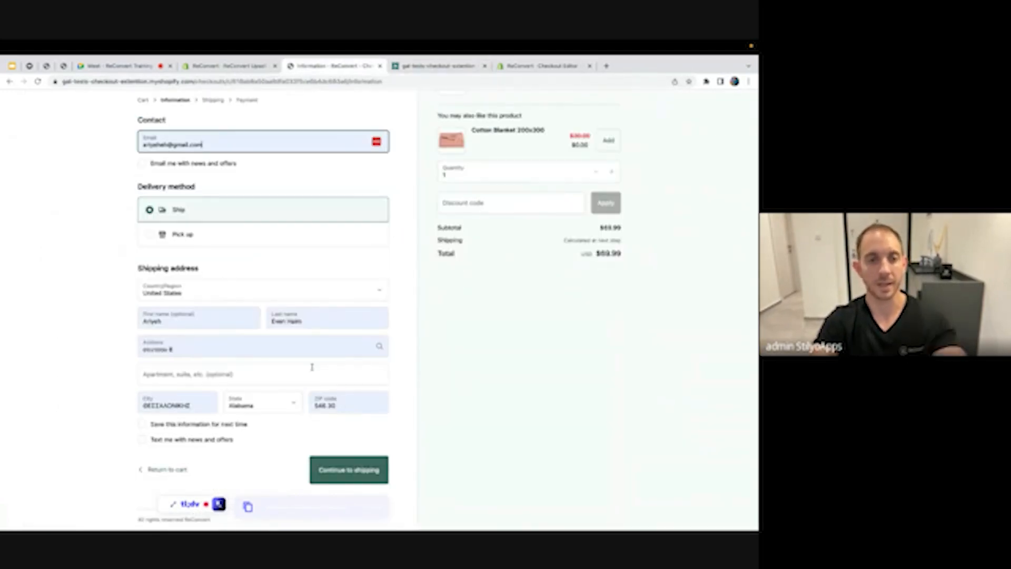
pyautogui.click(112, 68)
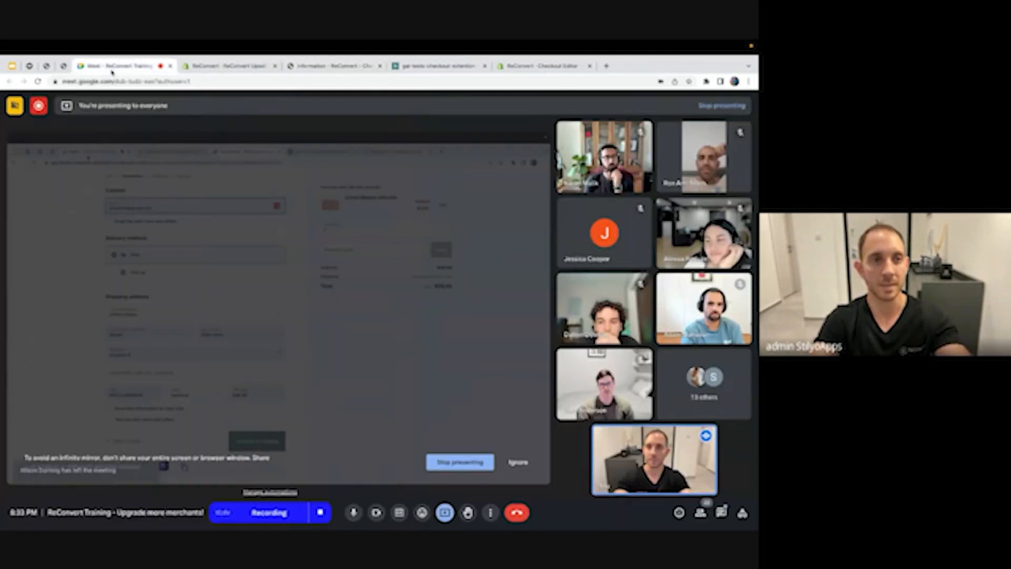
pyautogui.click(64, 66)
pyautogui.doubleClick(79, 82)
pyautogui.press('super+c')
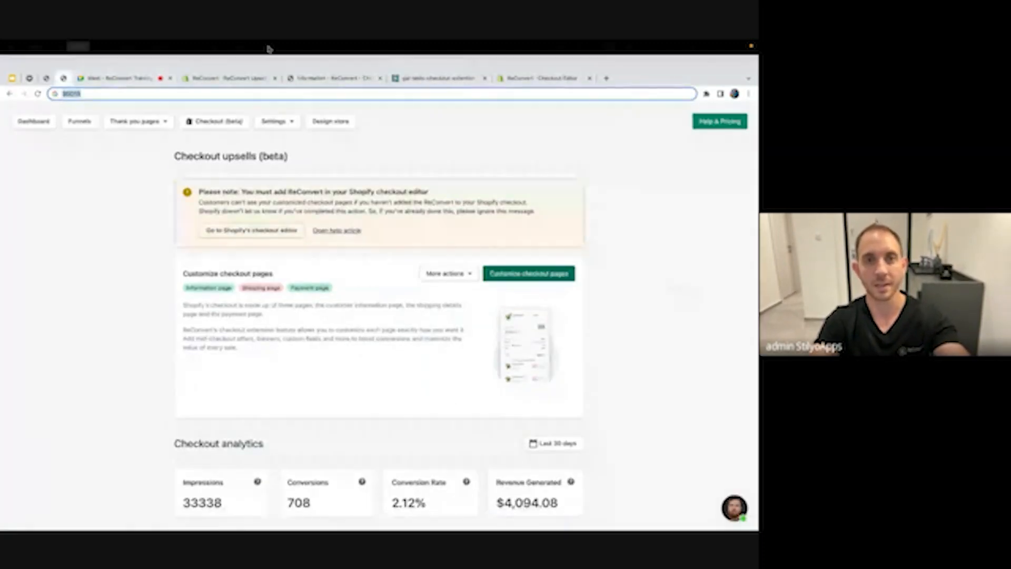
pyautogui.click(333, 78)
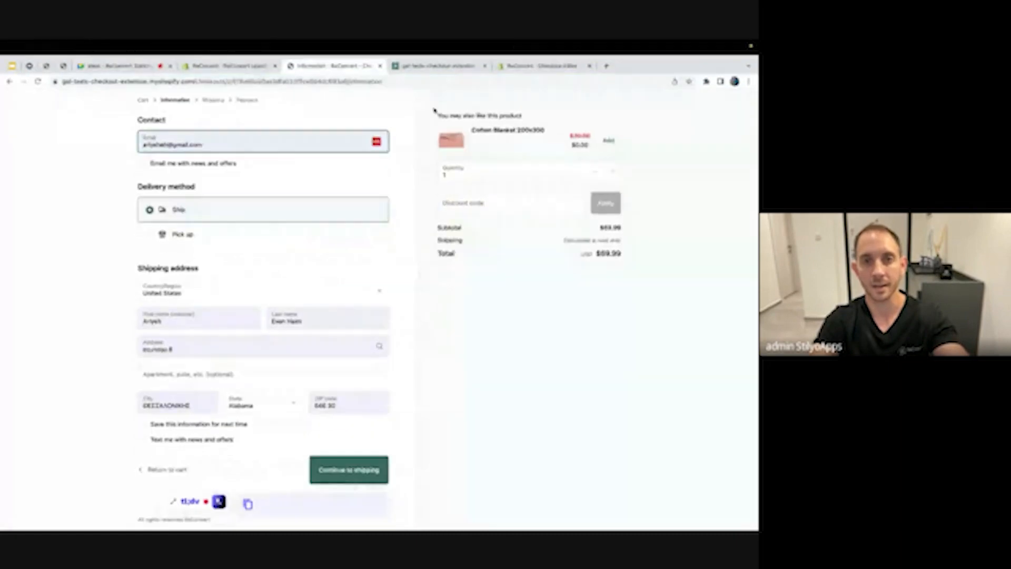
pyautogui.tripleClick(348, 404)
pyautogui.press('super+v')
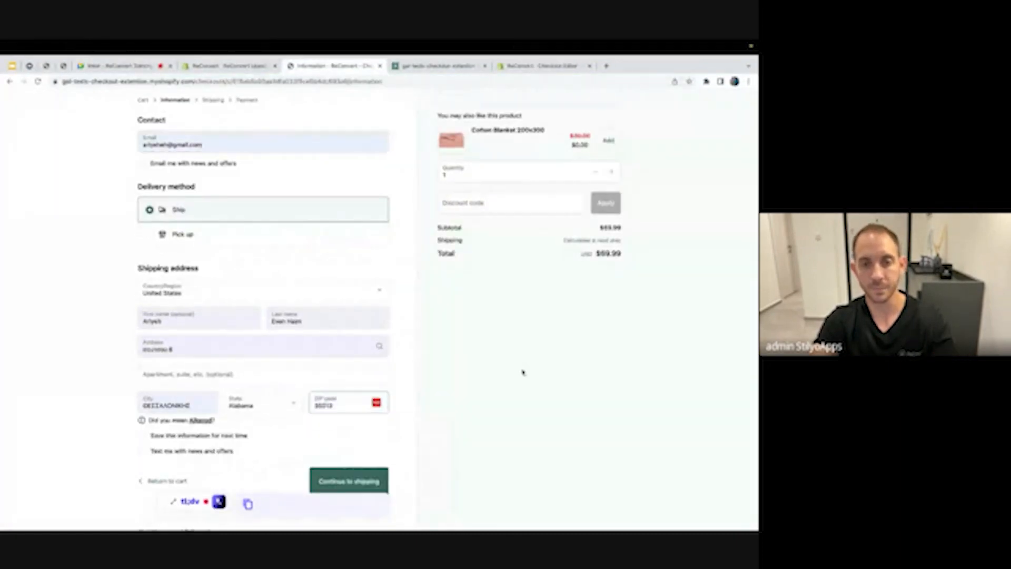
# Continue to shipping, add the free Cotton Blanket upsell, and proceed to payment
pyautogui.click(370, 474)
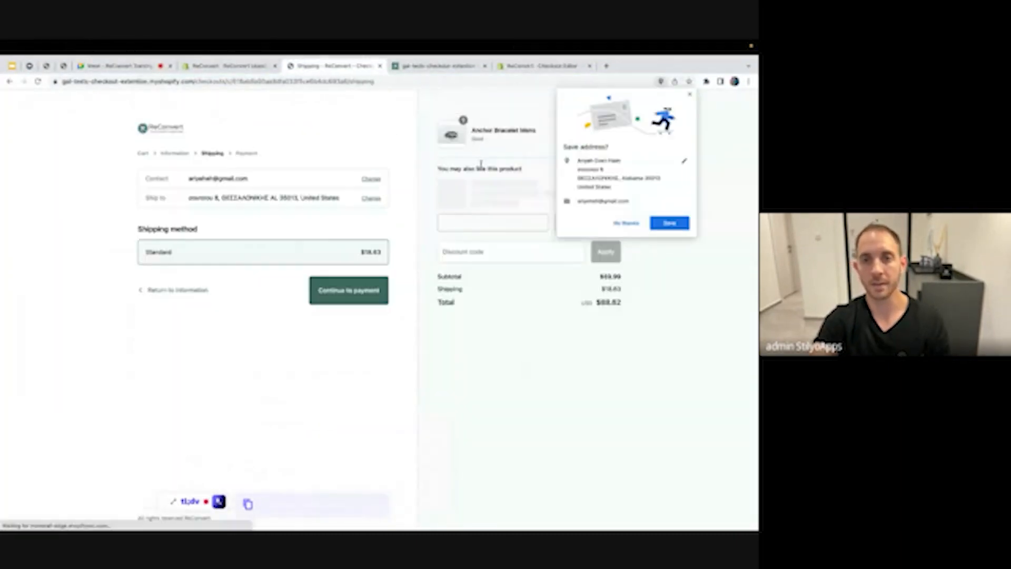
pyautogui.click(633, 222)
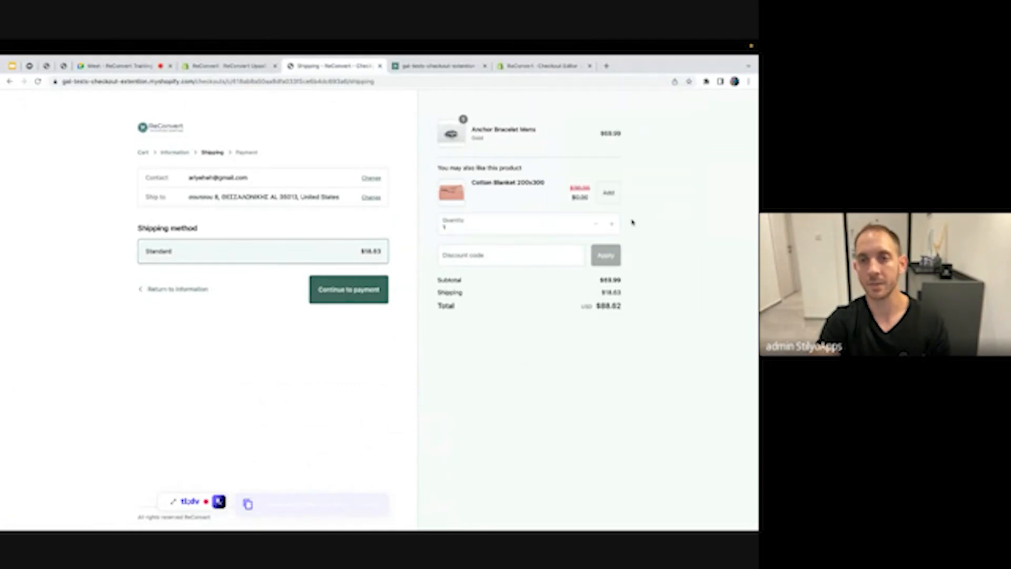
pyautogui.click(609, 195)
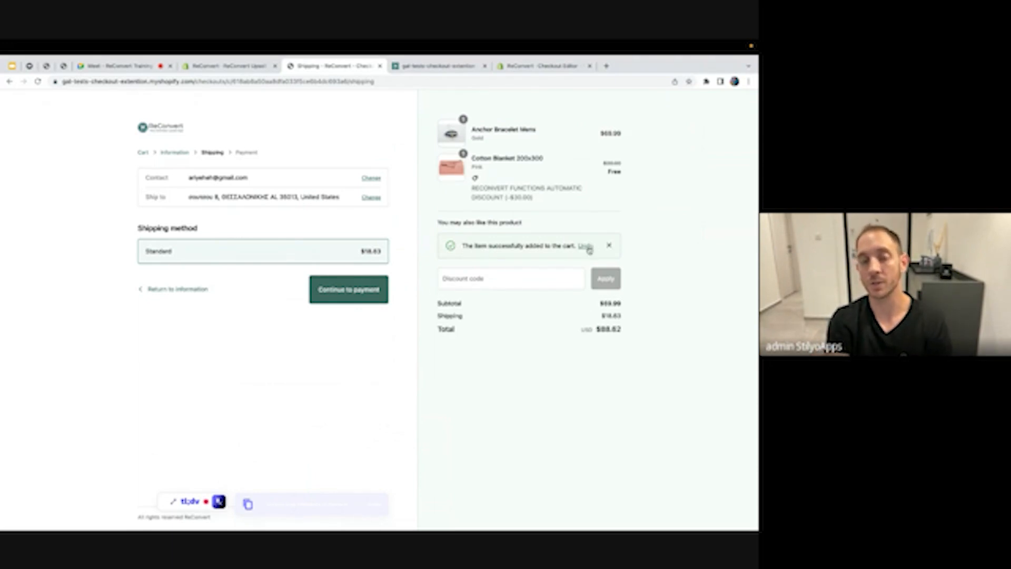
pyautogui.click(347, 287)
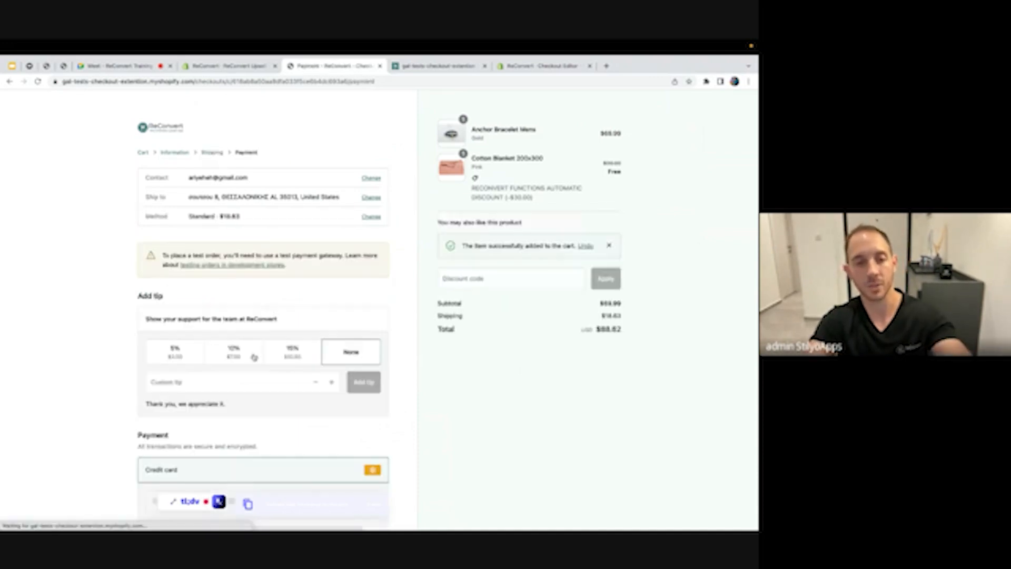
pyautogui.scroll(-3, 253, 355)
# Enter the test card with security code 111, expiry 12/26 and name on card 'Bogus Gateway'
pyautogui.click(205, 343)
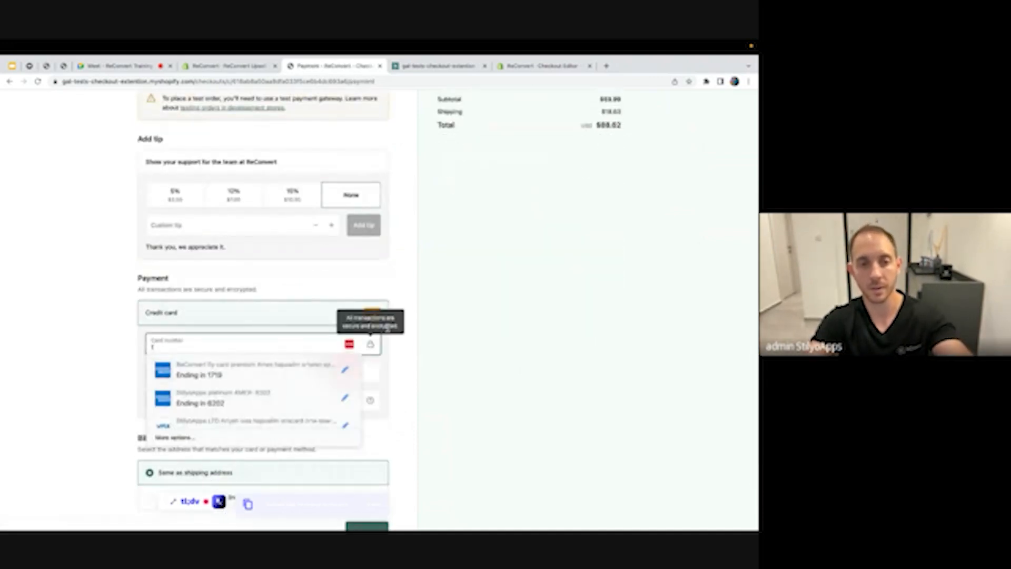
pyautogui.click(443, 325)
pyautogui.click(301, 407)
pyautogui.write('111')
pyautogui.click(215, 397)
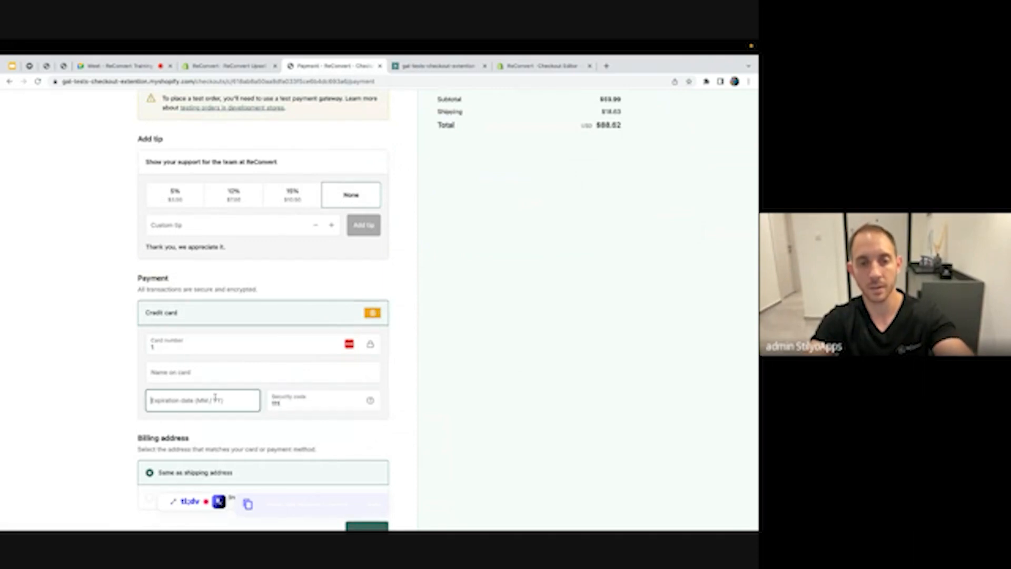
pyautogui.write('1226')
pyautogui.click(203, 373)
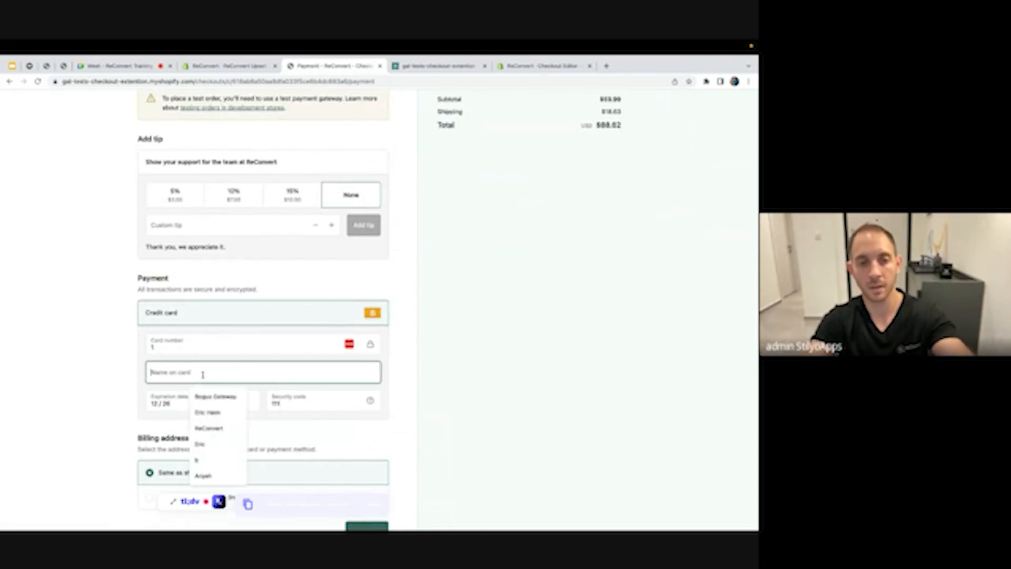
pyautogui.click(211, 396)
pyautogui.scroll(-2, 390, 430)
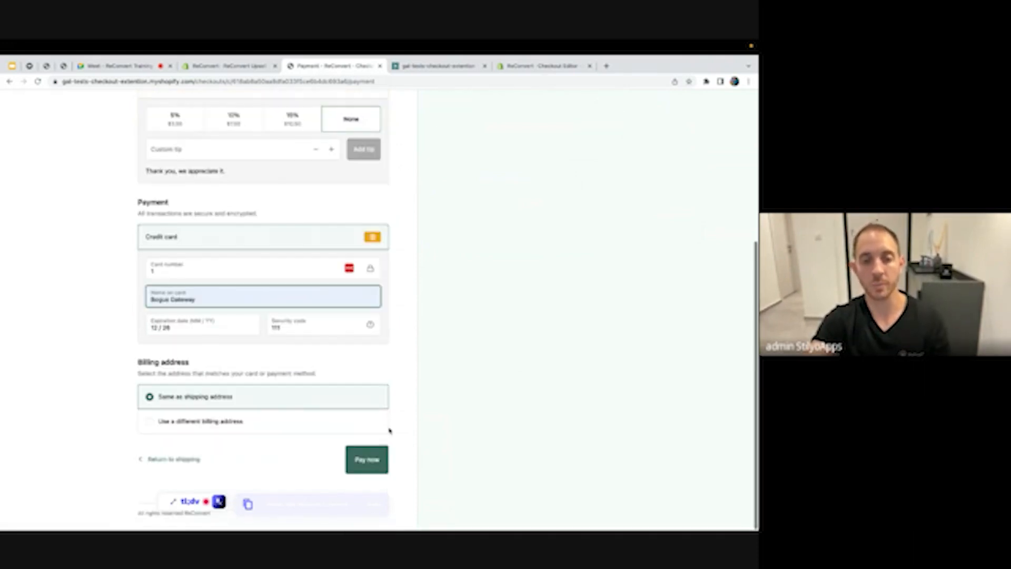
# Pay for the order and accept the $62.99 Anchor Bracelet Mens post-purchase offer
pyautogui.click(367, 462)
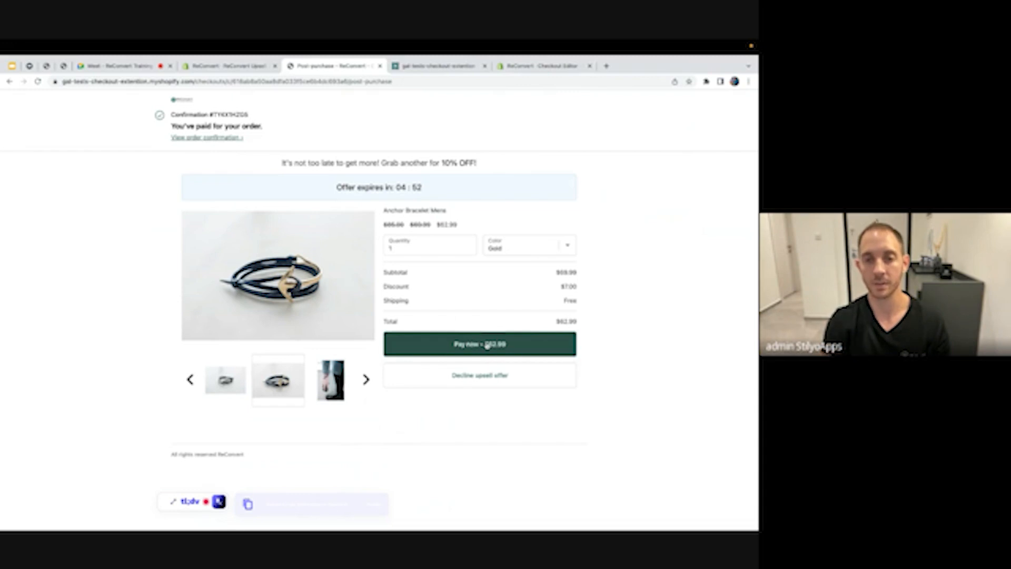
pyautogui.click(487, 345)
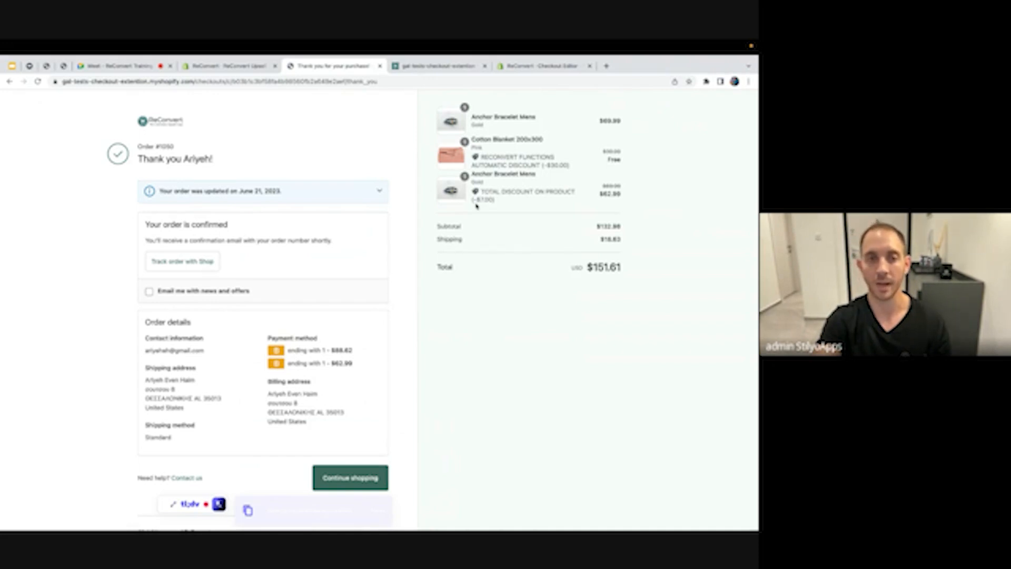
pyautogui.scroll(-1, 477, 207)
pyautogui.scroll(1, 477, 206)
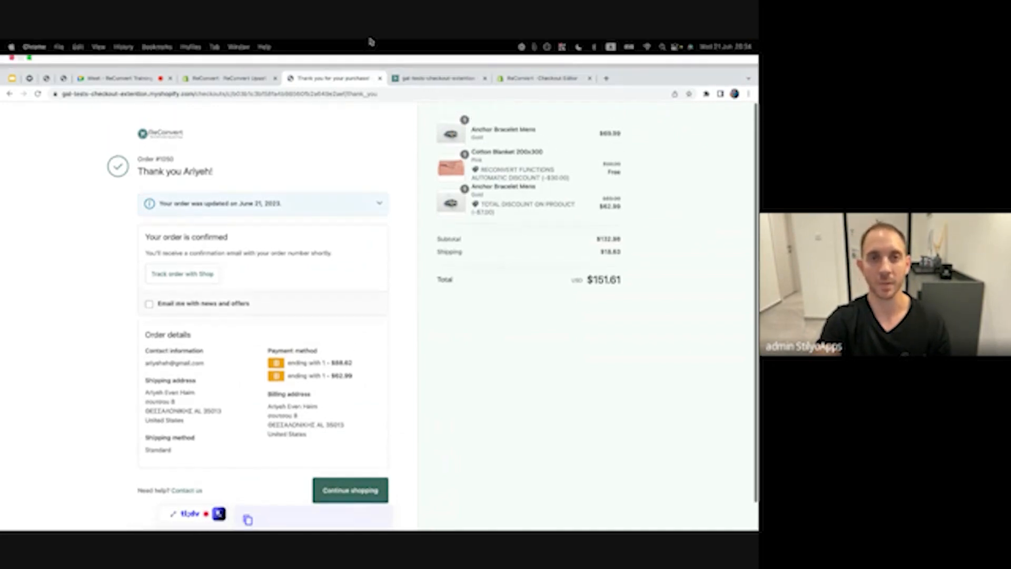
# Delete the Specific product funnel from the ReConvert dashboard
pyautogui.click(408, 66)
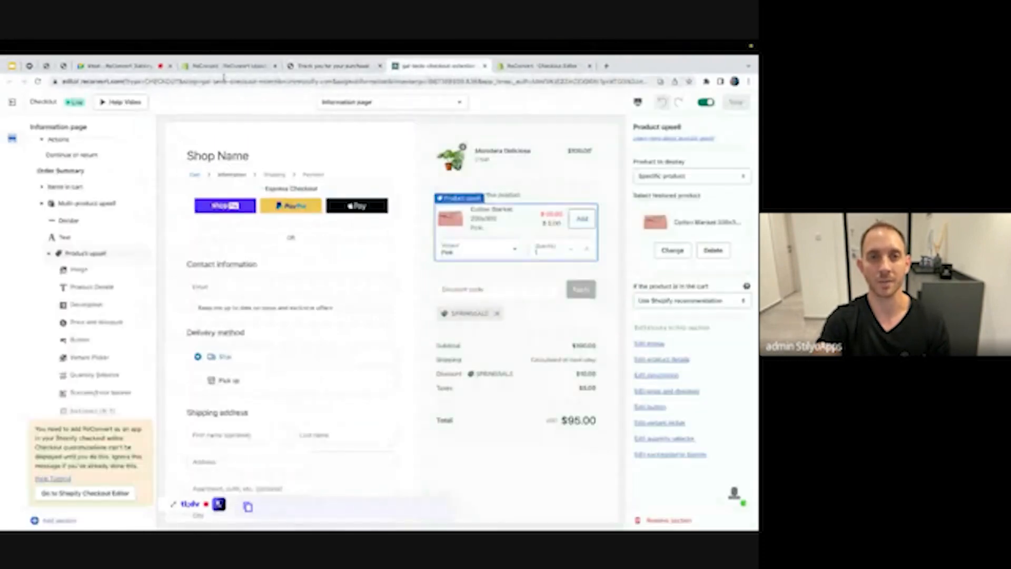
pyautogui.click(222, 67)
pyautogui.scroll(-5, 219, 289)
pyautogui.scroll(5, 219, 290)
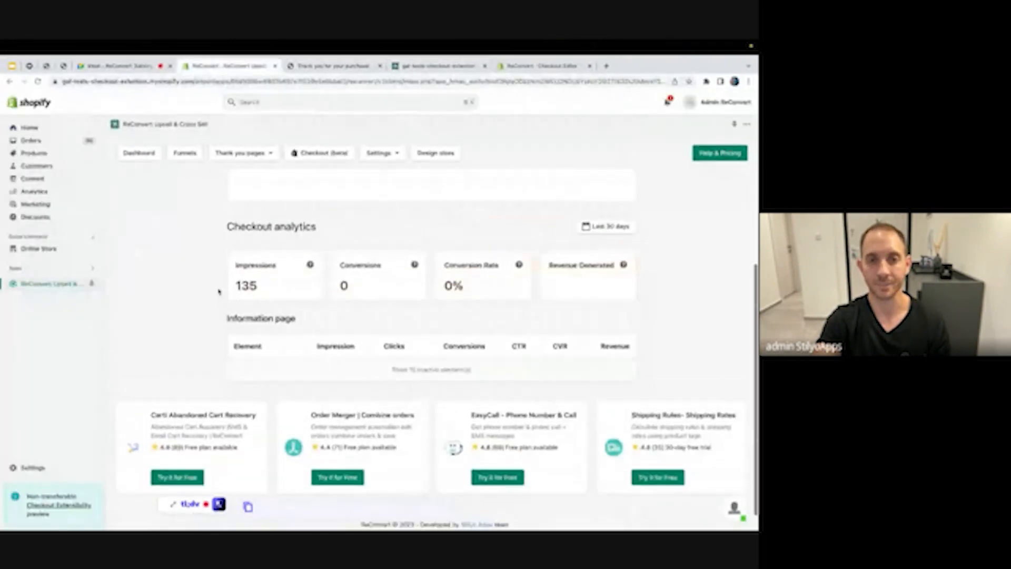
pyautogui.click(127, 158)
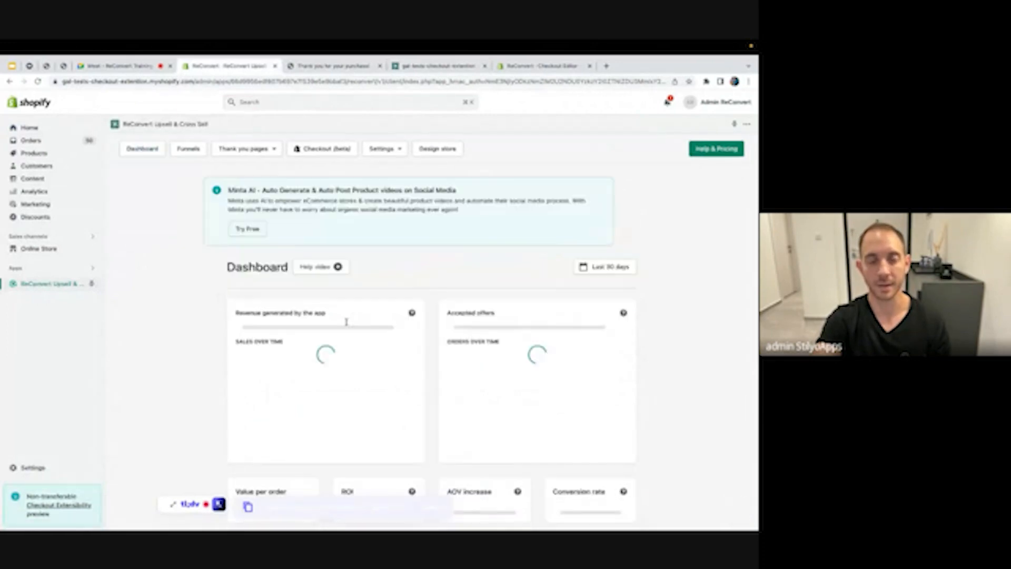
pyautogui.scroll(-6, 358, 327)
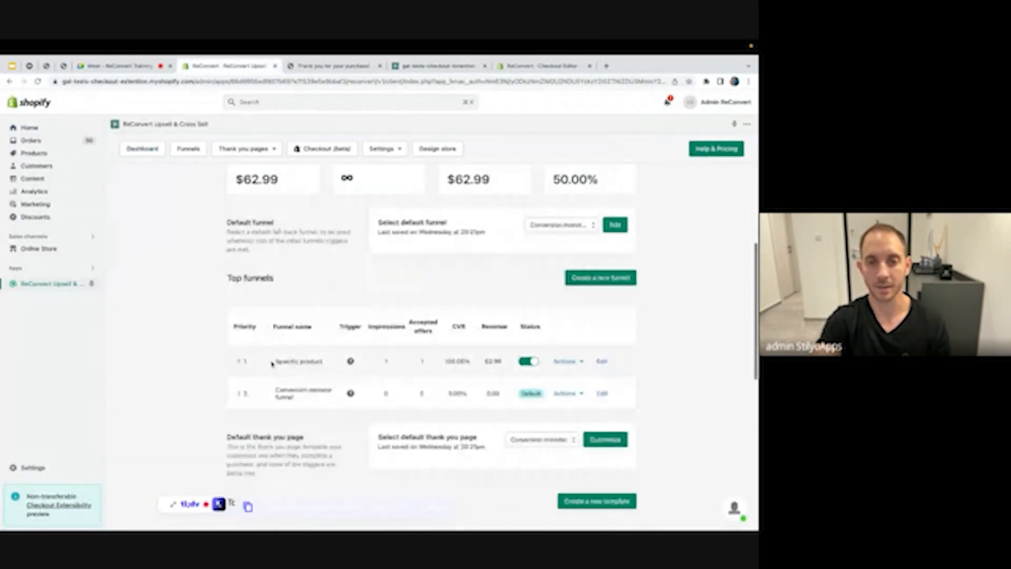
pyautogui.click(571, 361)
pyautogui.click(569, 419)
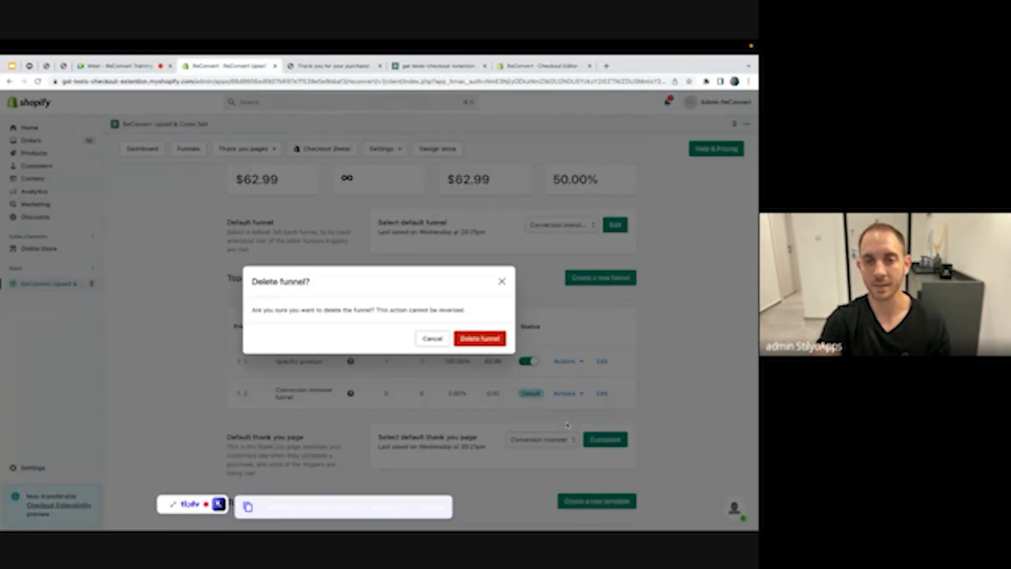
pyautogui.click(480, 338)
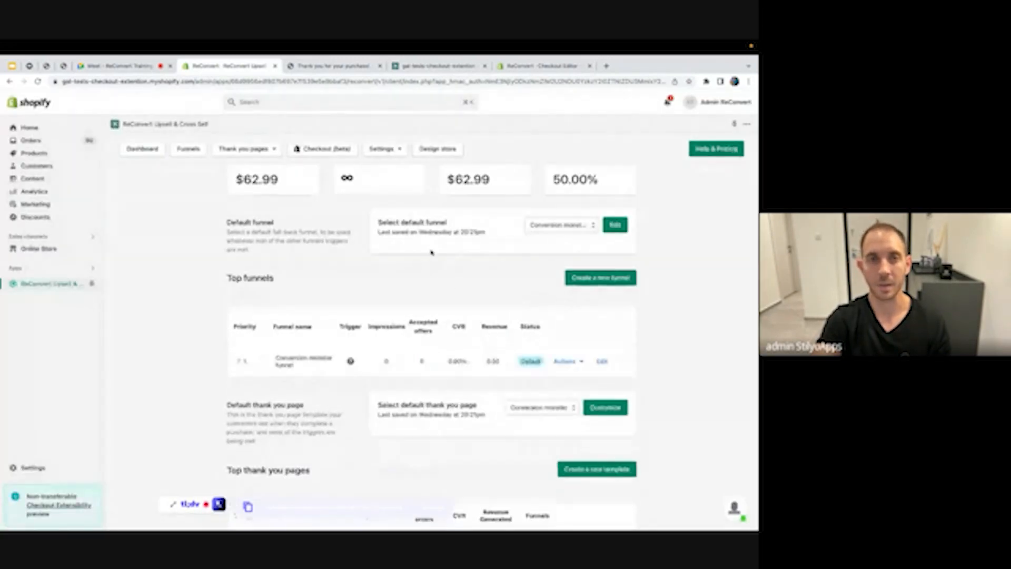
# Go back to the order confirmation page and return to the store's homepage
pyautogui.click(310, 66)
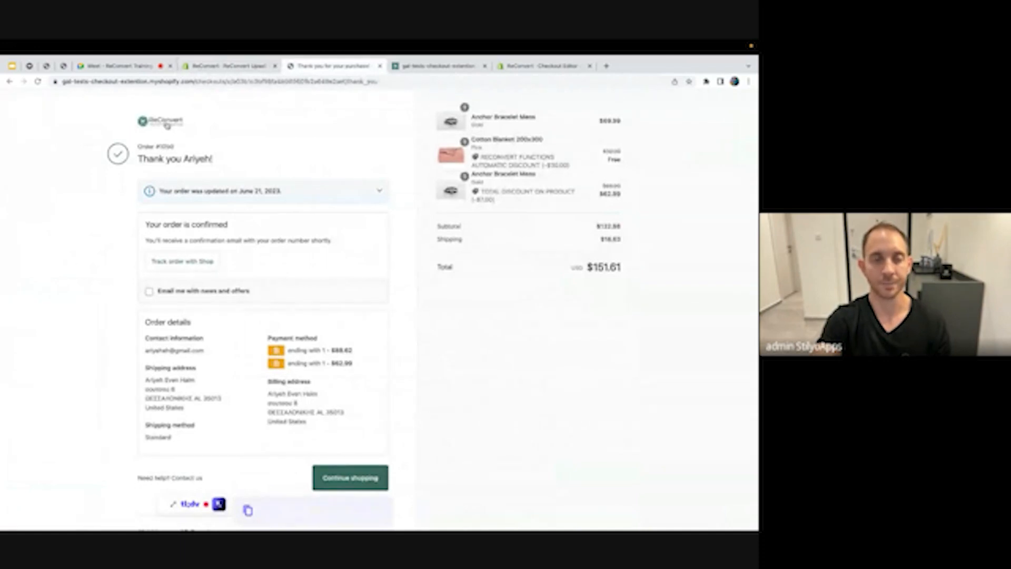
pyautogui.click(167, 125)
pyautogui.scroll(-6, 315, 235)
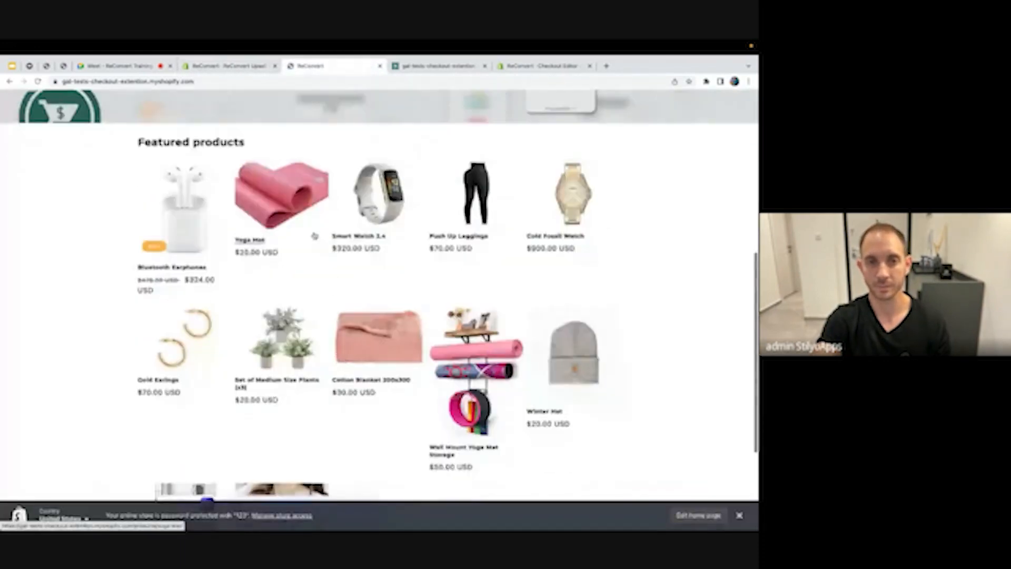
# Buy the Yoga Mat now, autofill contact and shipping details, and continue to payment
pyautogui.click(315, 236)
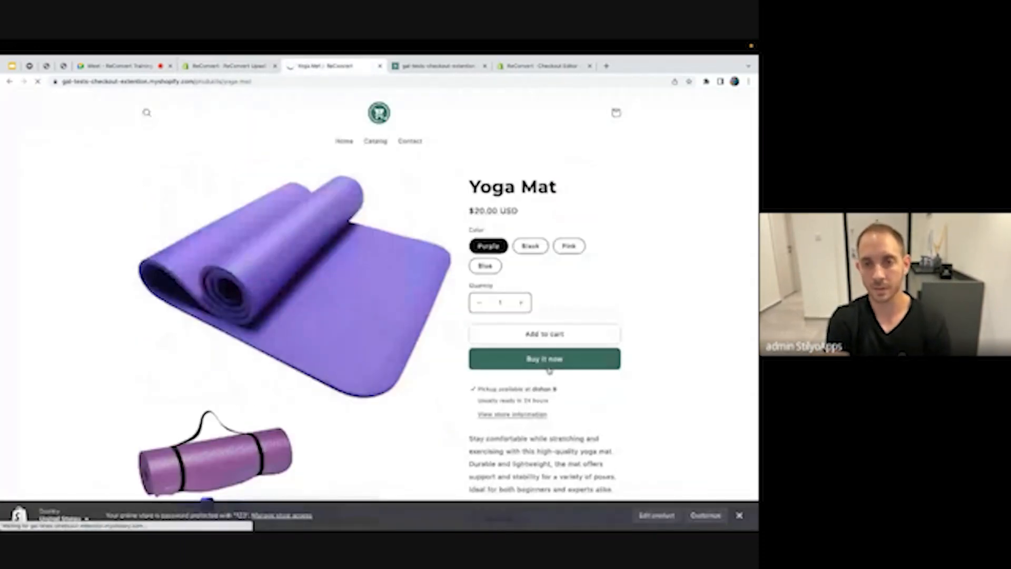
pyautogui.click(548, 367)
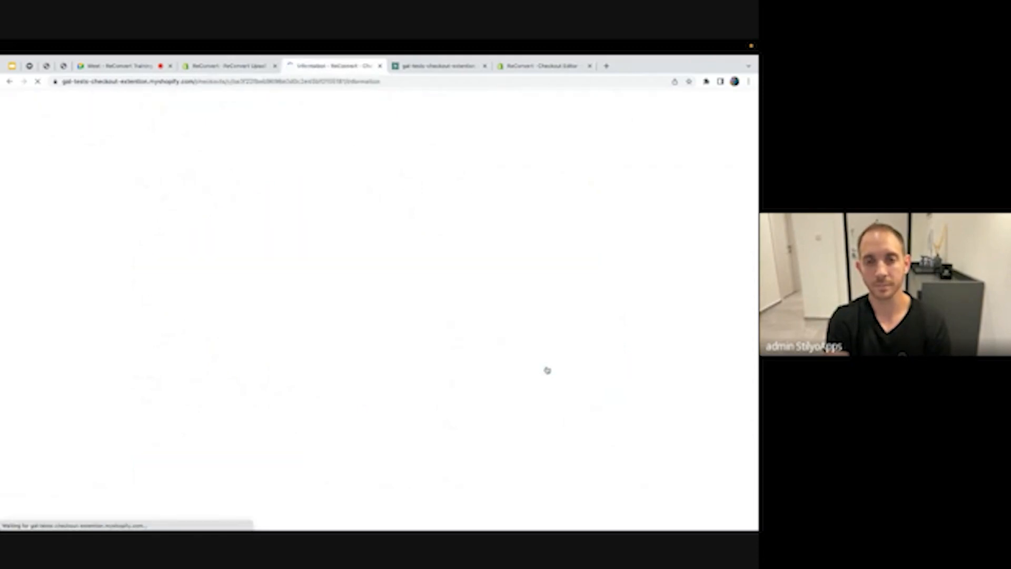
pyautogui.click(306, 194)
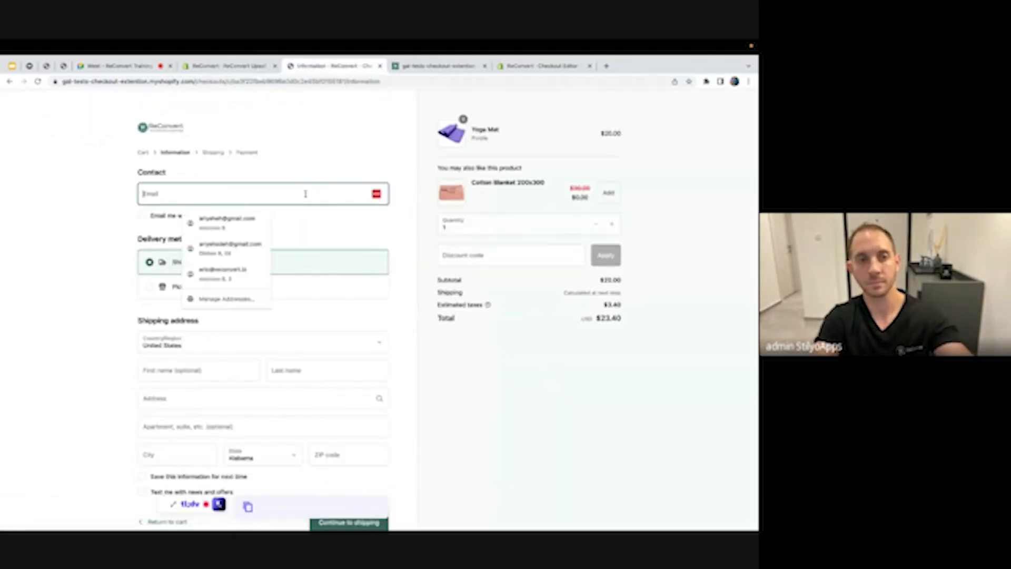
pyautogui.click(260, 226)
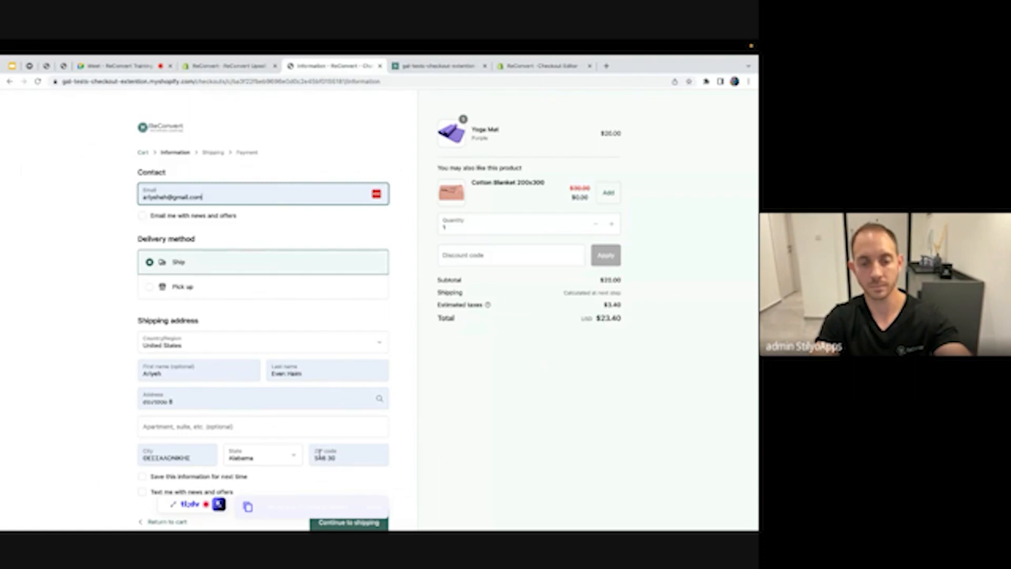
pyautogui.click(319, 454)
pyautogui.scroll(-1, 369, 458)
pyautogui.click(343, 456)
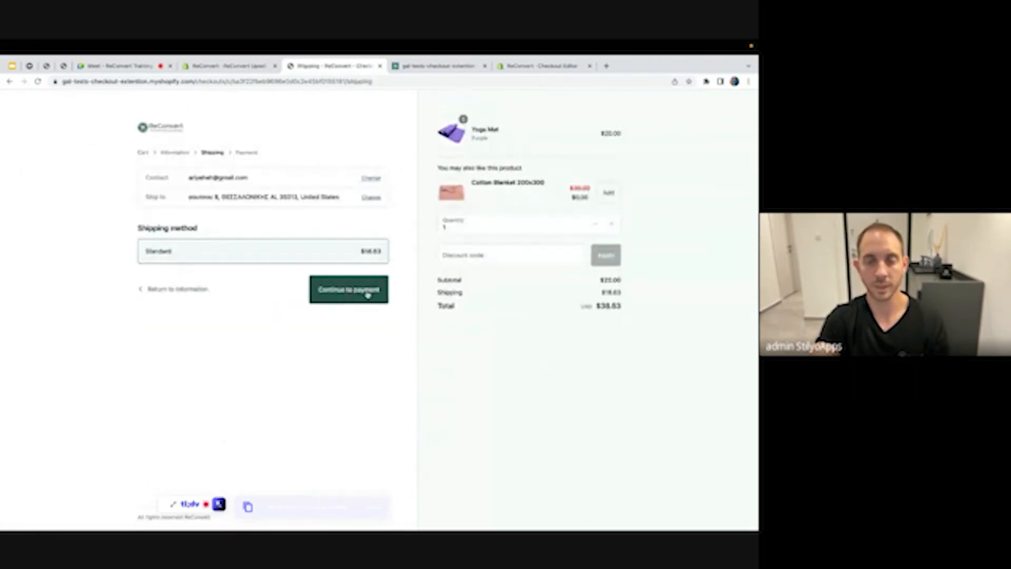
pyautogui.click(371, 291)
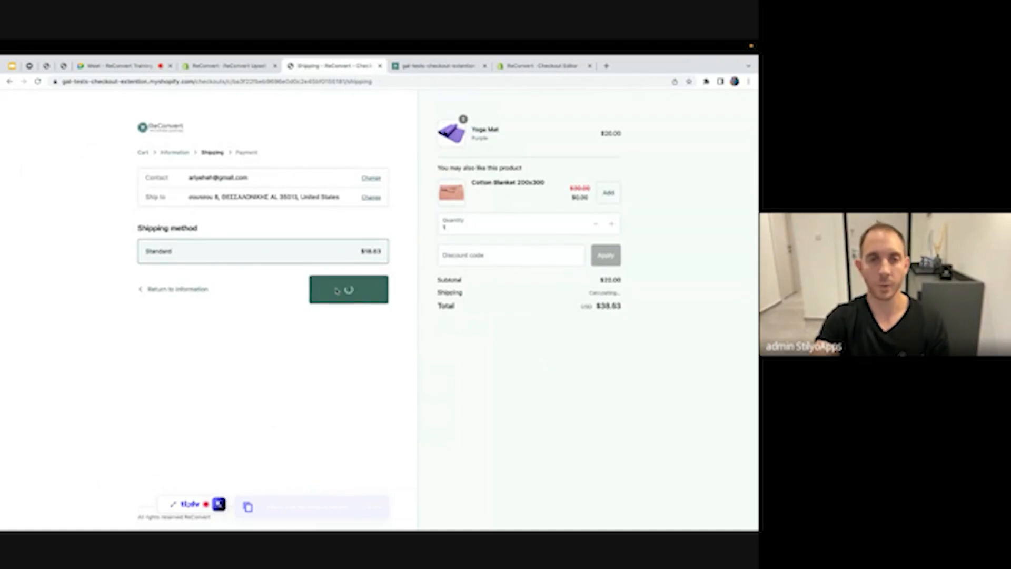
# Enter card number 1, security code 111, expiry 12 / 27 and name on card 'Bogus Gateway'
pyautogui.scroll(-1, 364, 248)
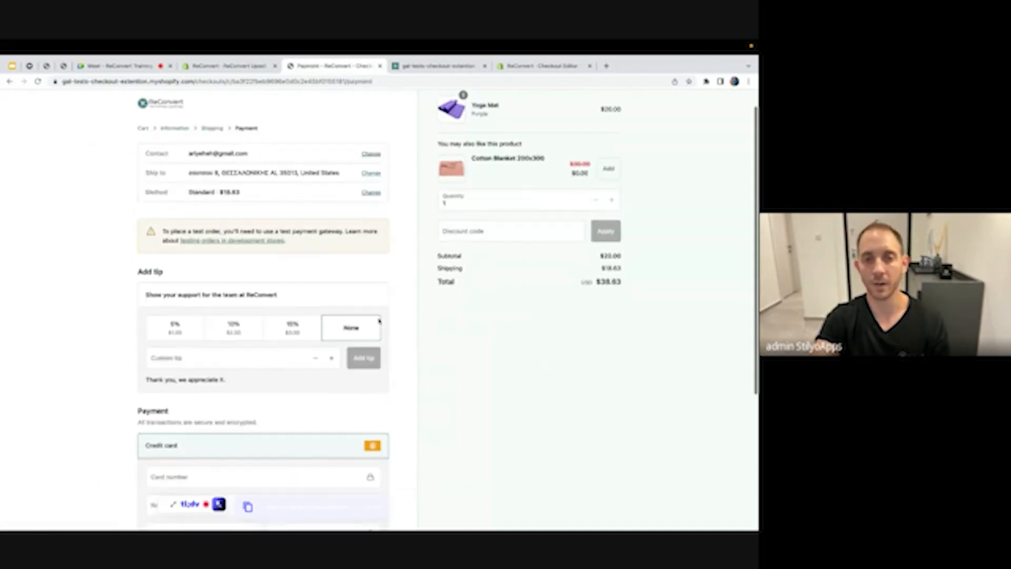
pyautogui.scroll(-3, 253, 316)
pyautogui.click(211, 349)
pyautogui.write('1')
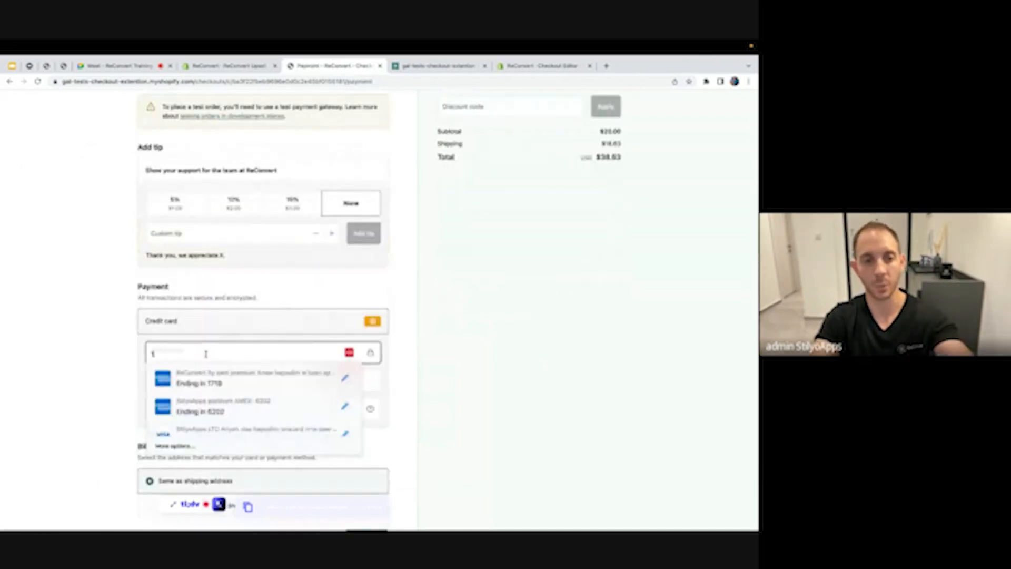
pyautogui.click(316, 409)
pyautogui.write('111')
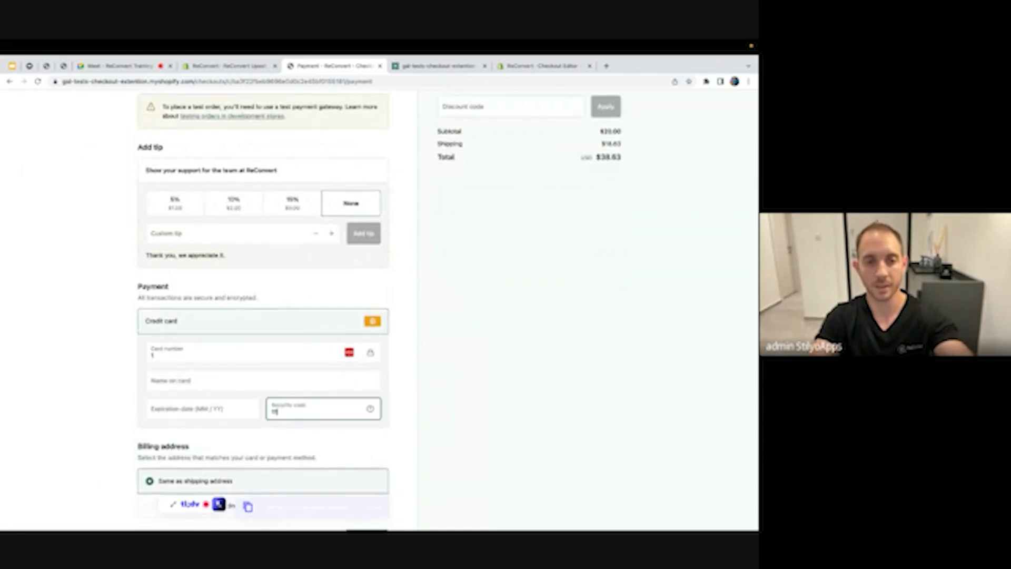
pyautogui.hotkey('shift', 'Tab')
pyautogui.write('12 / 27')
pyautogui.click(237, 381)
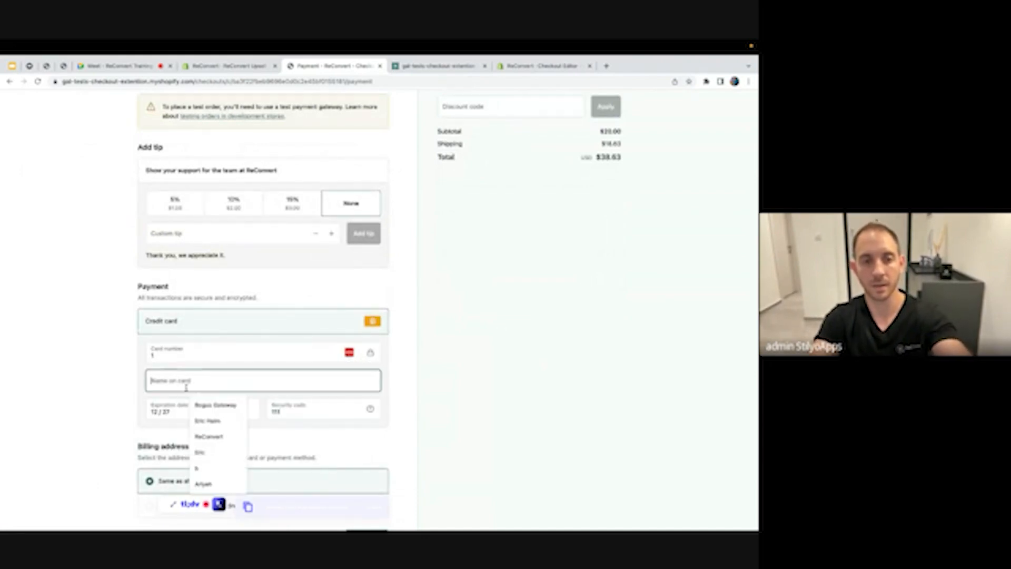
pyautogui.click(244, 421)
pyautogui.scroll(-2, 243, 423)
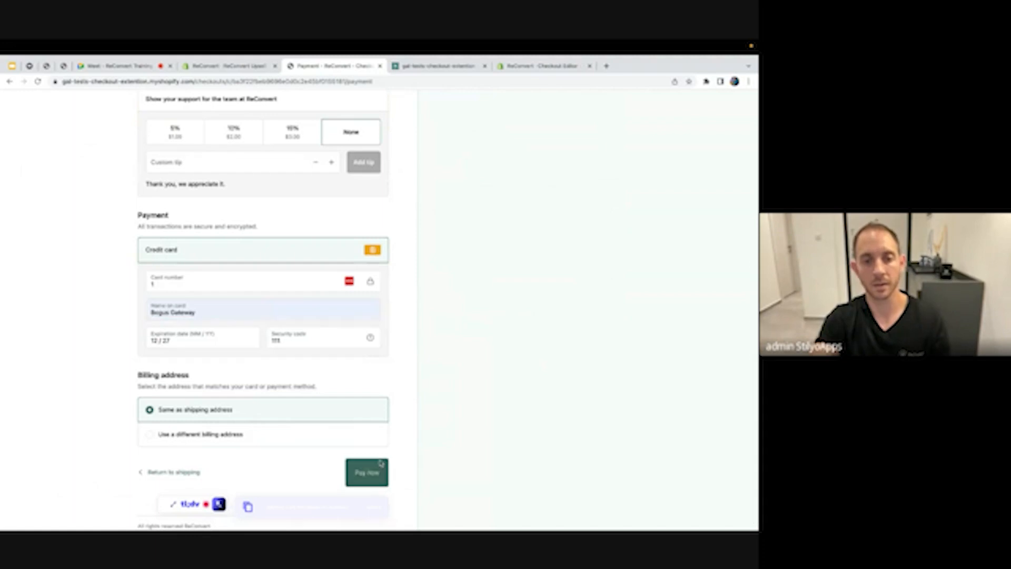
# Pay, accept the $18.00 Yoga Mat upsell, and decline the bracelet offer
pyautogui.click(363, 472)
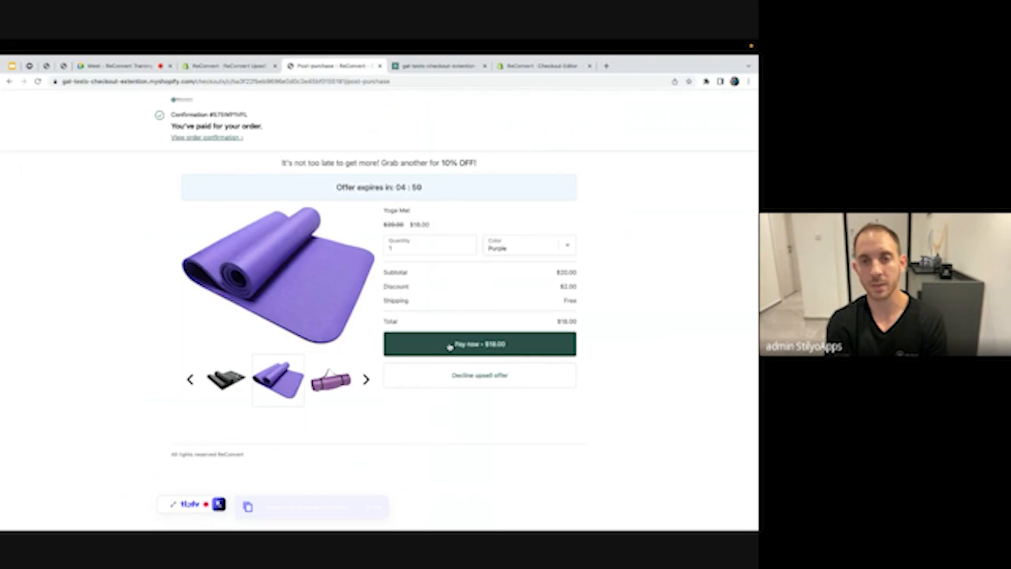
pyautogui.click(481, 348)
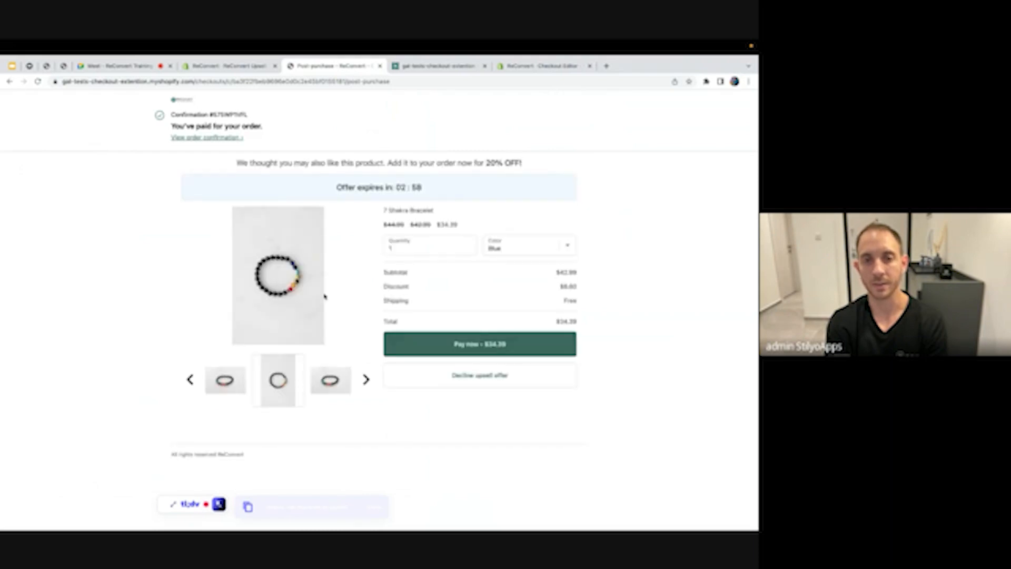
pyautogui.click(474, 384)
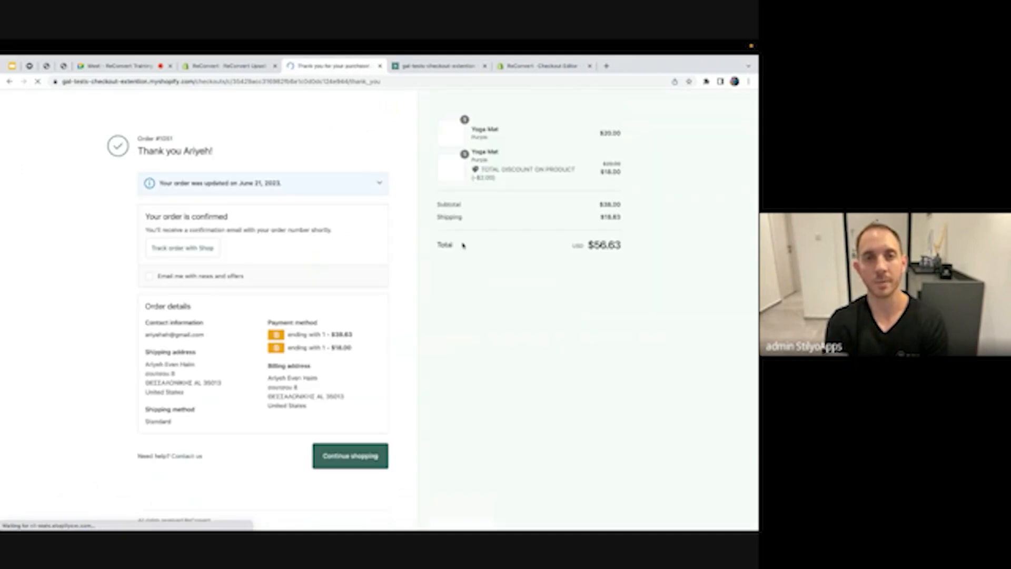
# Reload the ReConvert dashboard to refresh its stats
pyautogui.click(235, 66)
pyautogui.scroll(6, 276, 214)
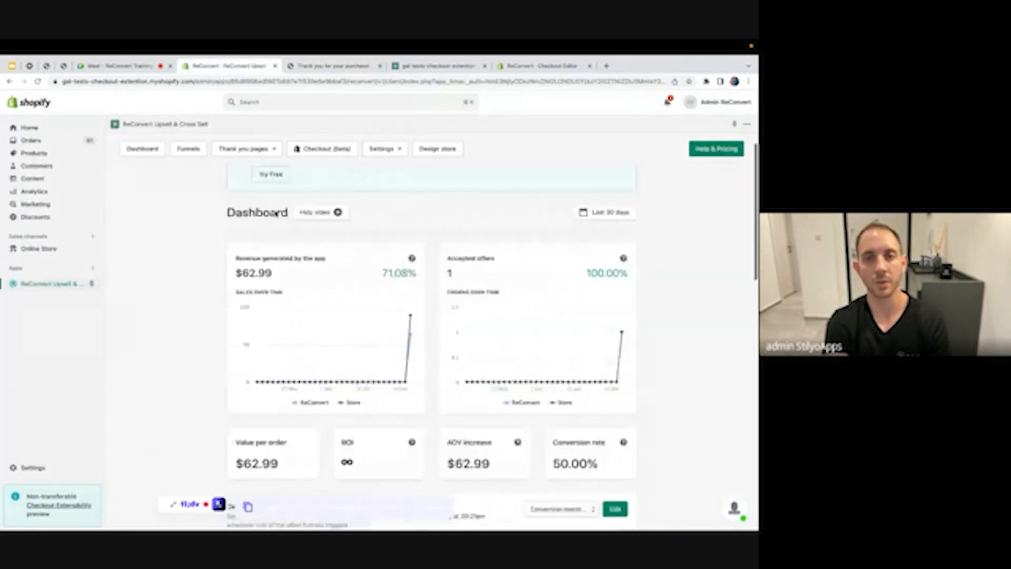
pyautogui.scroll(-3, 295, 261)
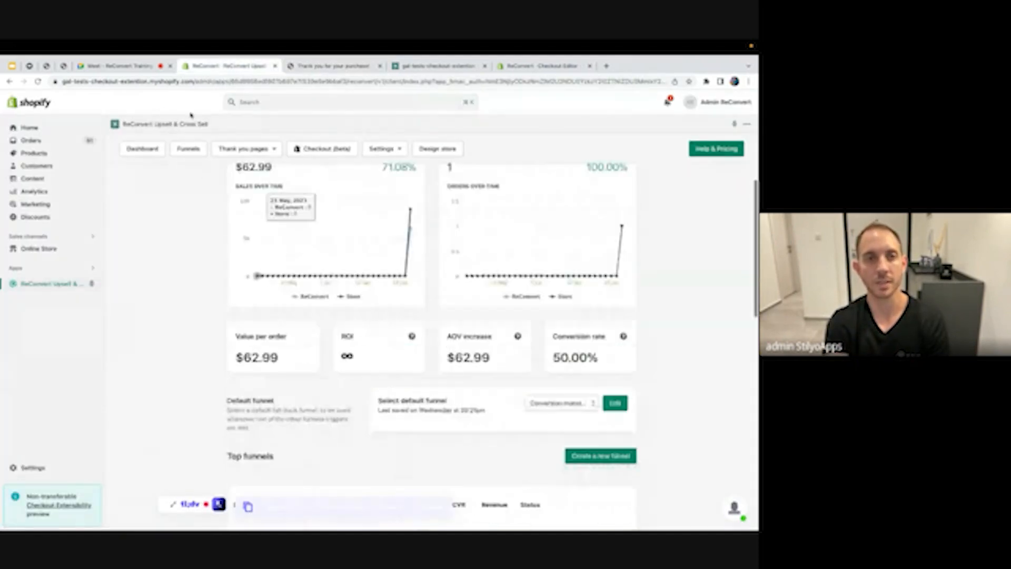
pyautogui.click(38, 81)
# Browse the thank-you page's recommended products and dismiss the one-time offer popup
pyautogui.click(332, 67)
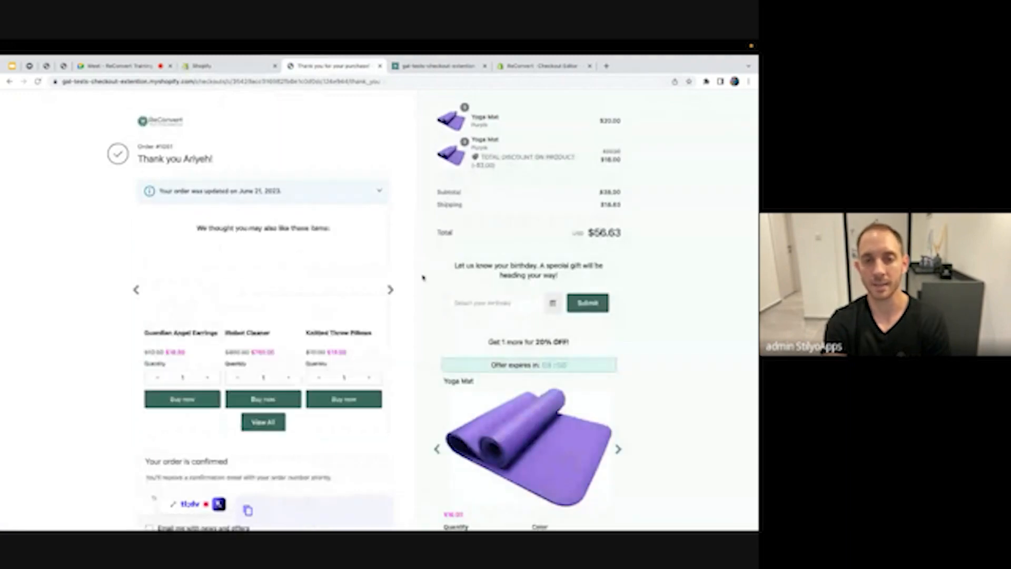
pyautogui.scroll(-1, 381, 280)
pyautogui.click(391, 274)
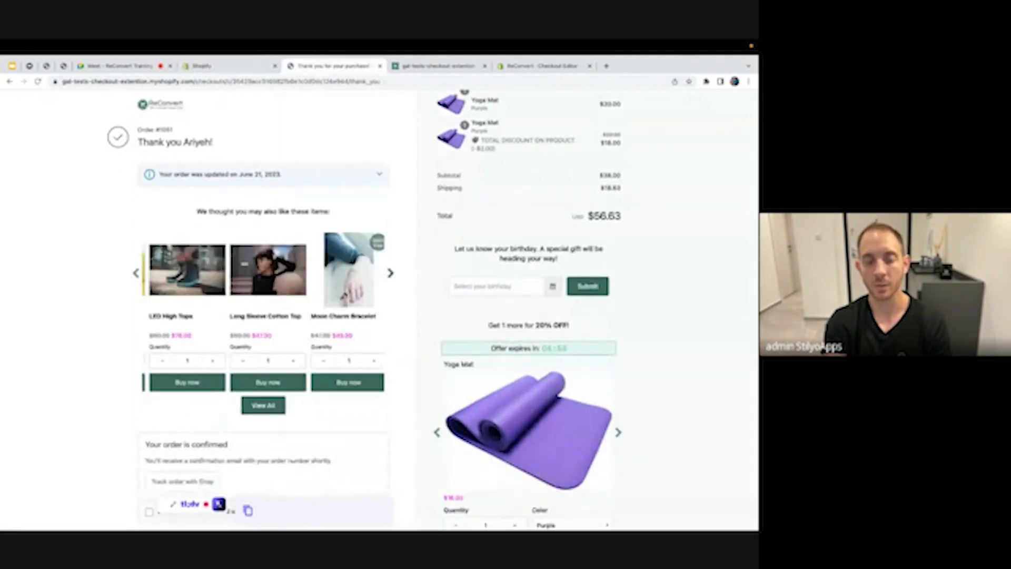
pyautogui.scroll(-1, 253, 326)
pyautogui.scroll(-1, 253, 326)
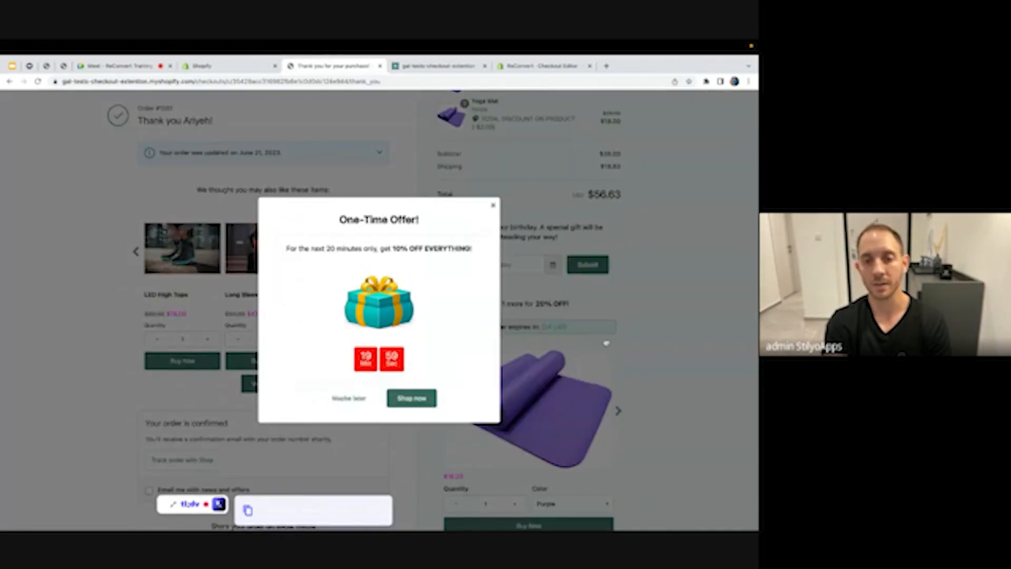
pyautogui.click(689, 258)
pyautogui.scroll(-5, 446, 338)
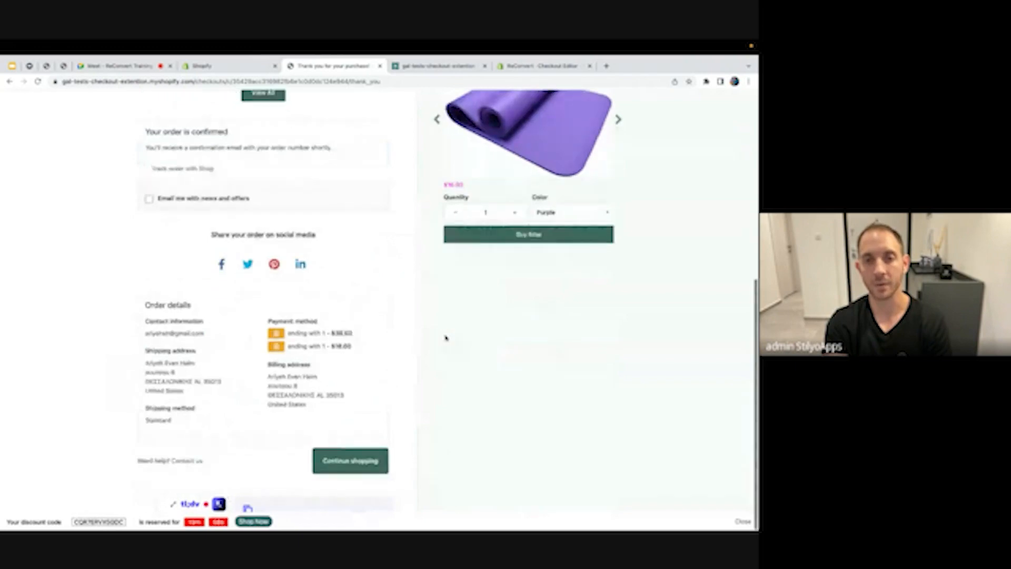
pyautogui.scroll(6, 444, 337)
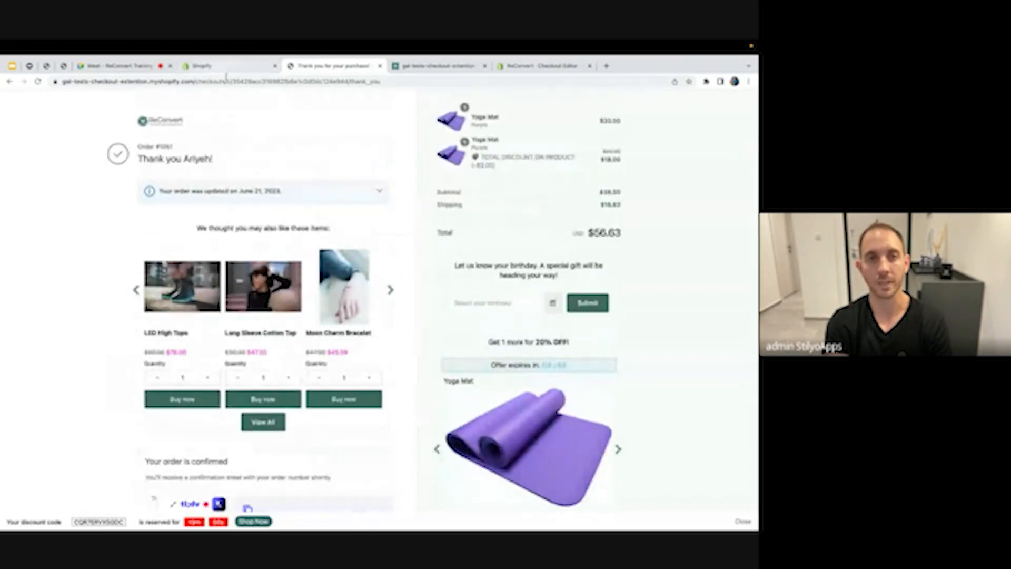
# Review the refreshed ReConvert dashboard stats, then go to the store's Orders list
pyautogui.click(222, 66)
pyautogui.scroll(-3, 302, 299)
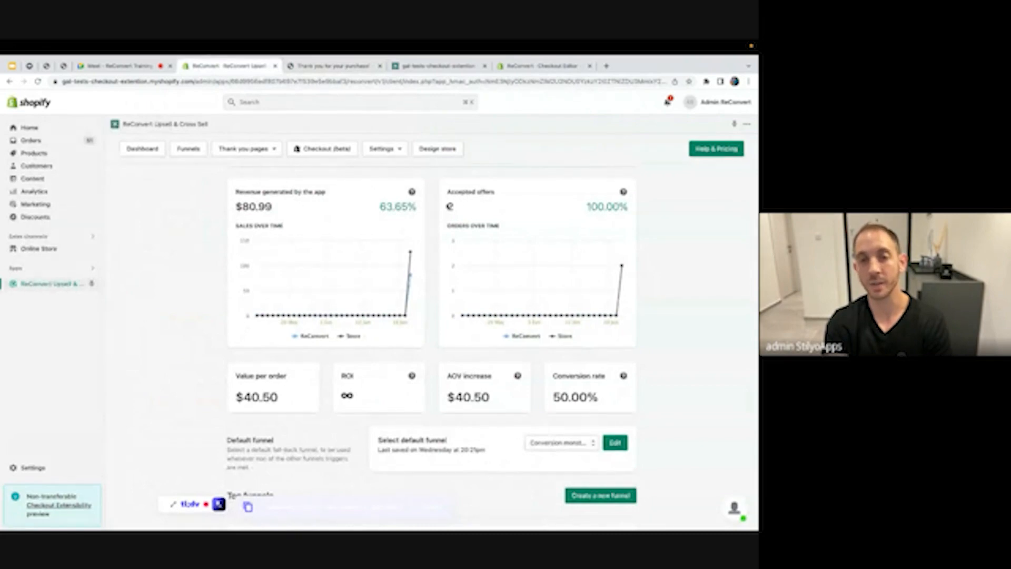
pyautogui.scroll(-1, 447, 260)
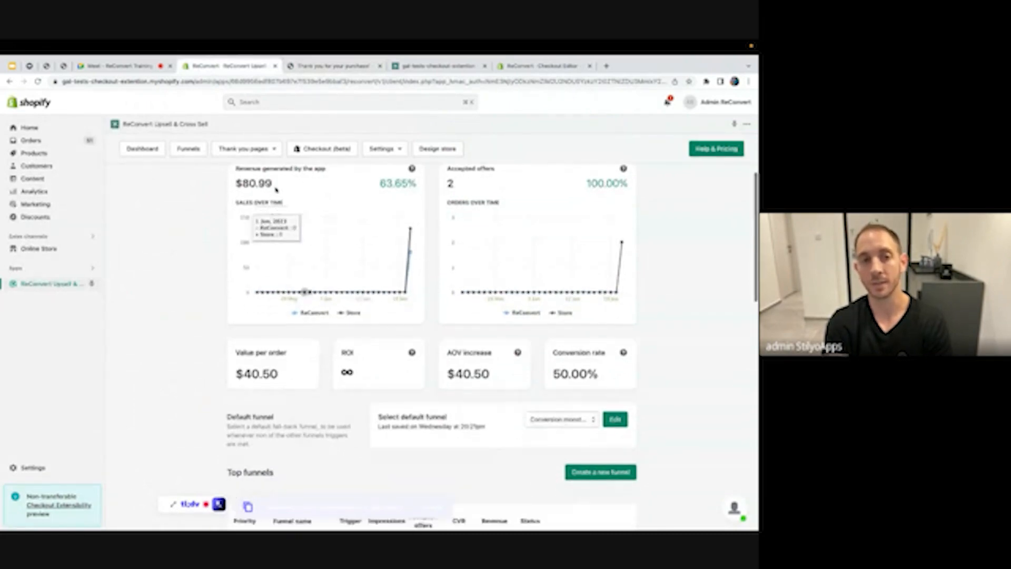
pyautogui.scroll(-2, 384, 245)
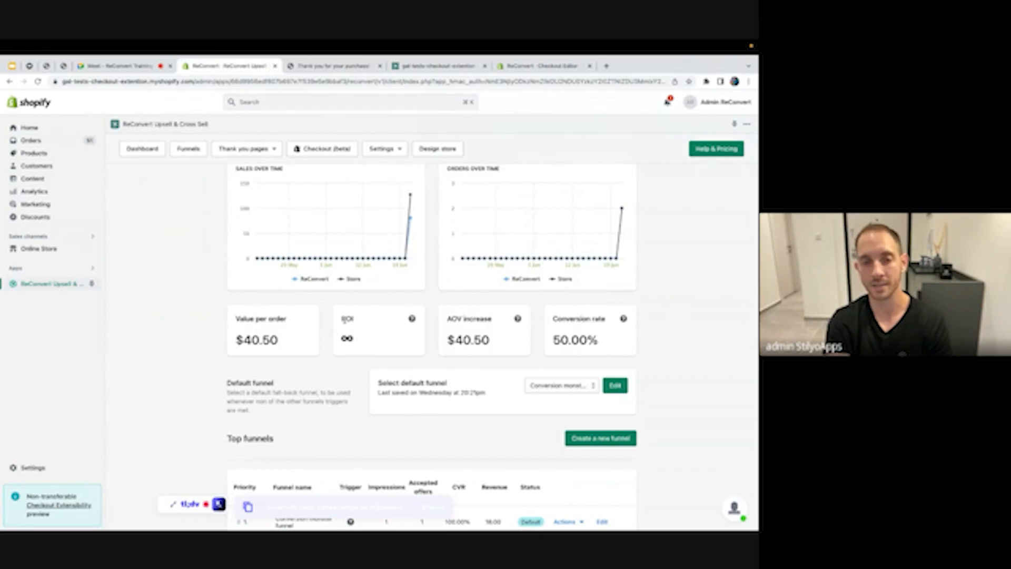
pyautogui.scroll(-3, 359, 348)
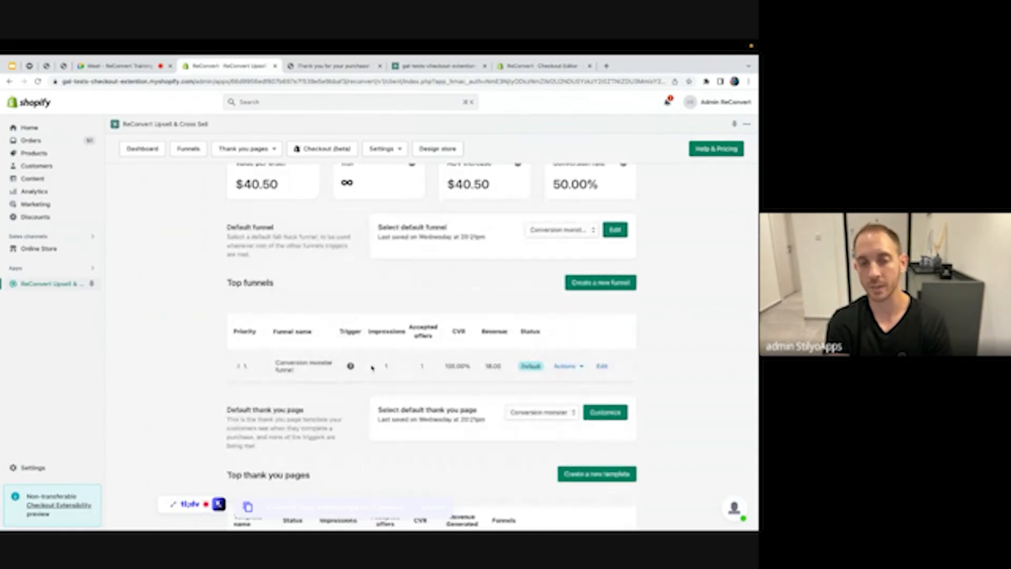
pyautogui.scroll(-1, 343, 364)
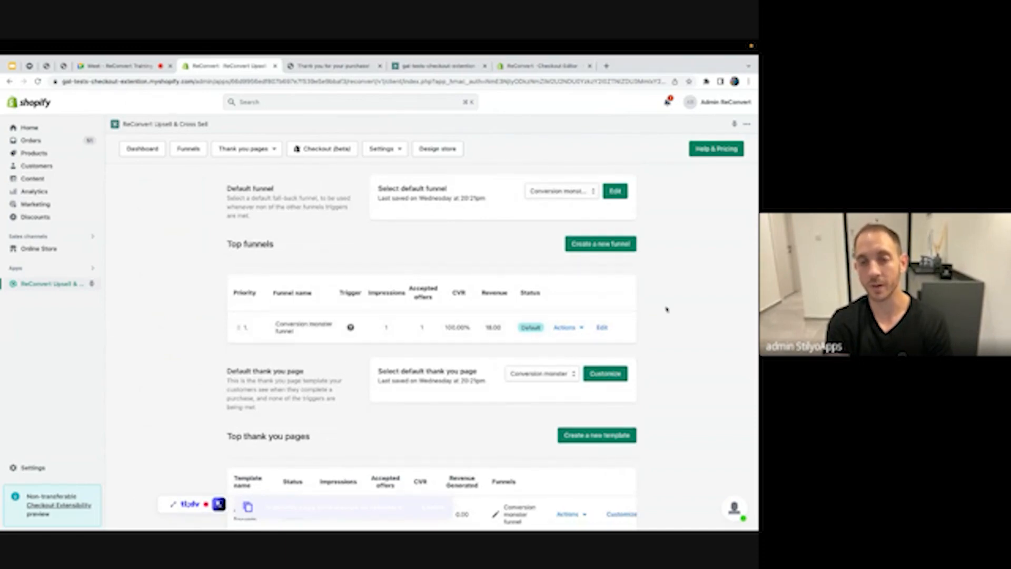
pyautogui.scroll(-4, 591, 311)
pyautogui.scroll(-3, 591, 311)
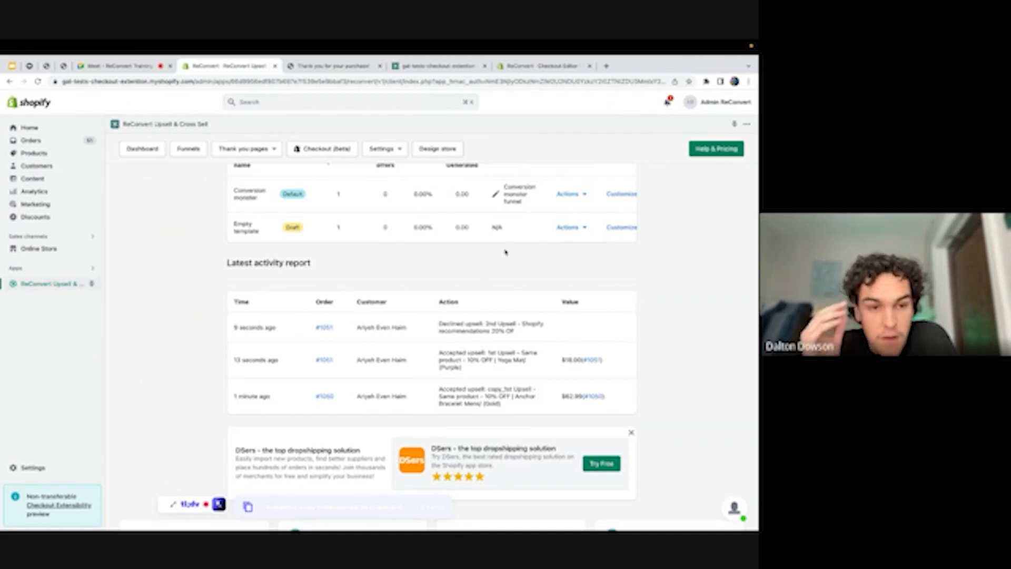
pyautogui.scroll(3, 468, 278)
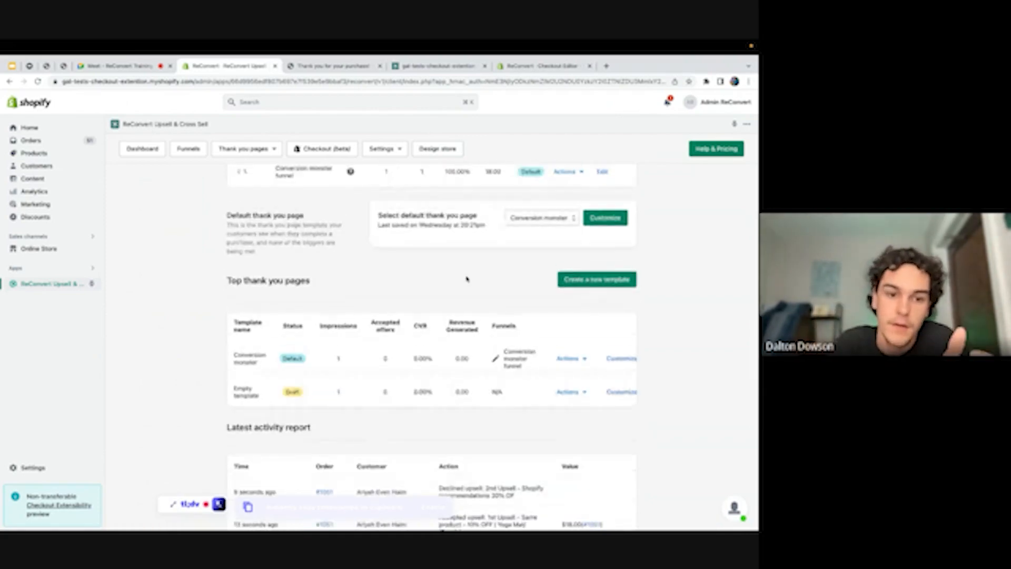
pyautogui.click(142, 148)
pyautogui.click(31, 140)
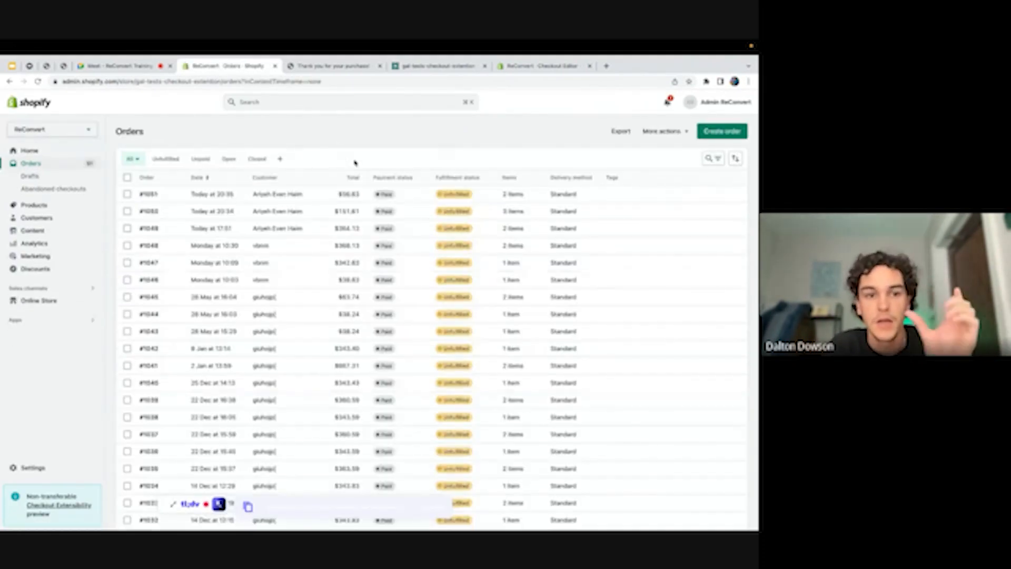
# Open the newest $56.63 order showing two Purple Yoga Mats, one discounted to $18.00
pyautogui.click(152, 195)
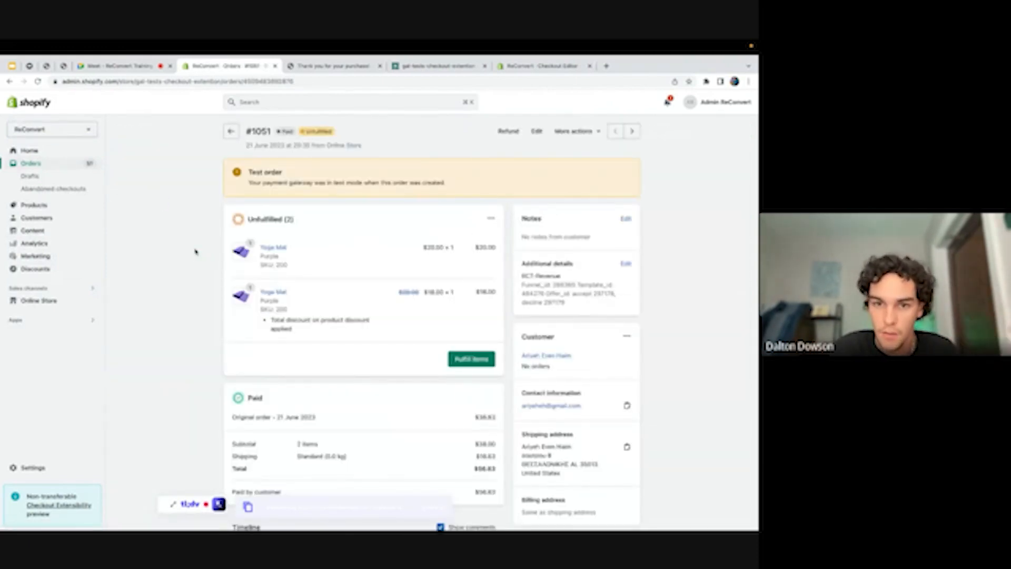
pyautogui.scroll(-1, 195, 252)
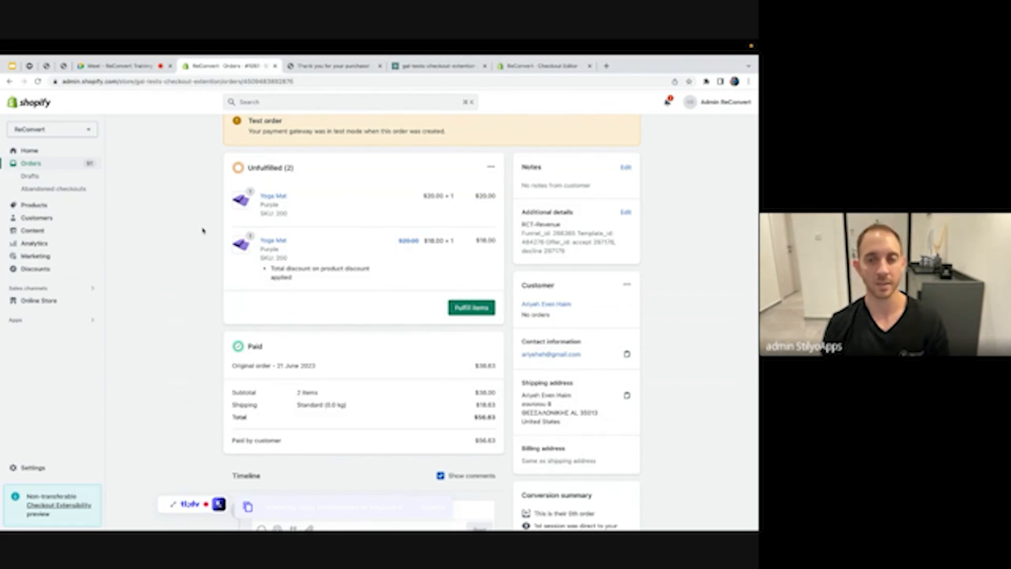
# Glance at the Google Meet call, then return to the Shopify order page
pyautogui.click(120, 66)
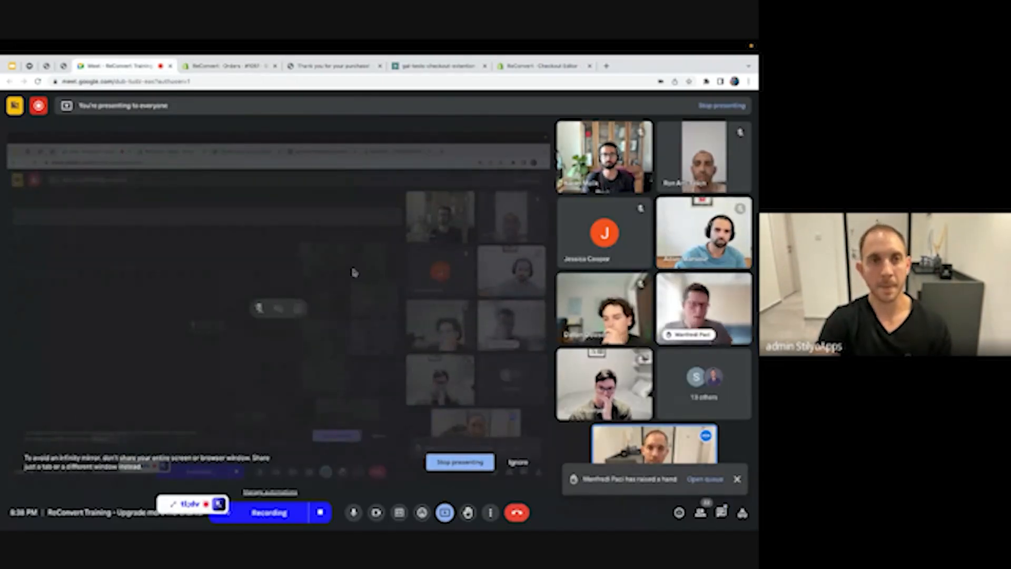
pyautogui.click(228, 66)
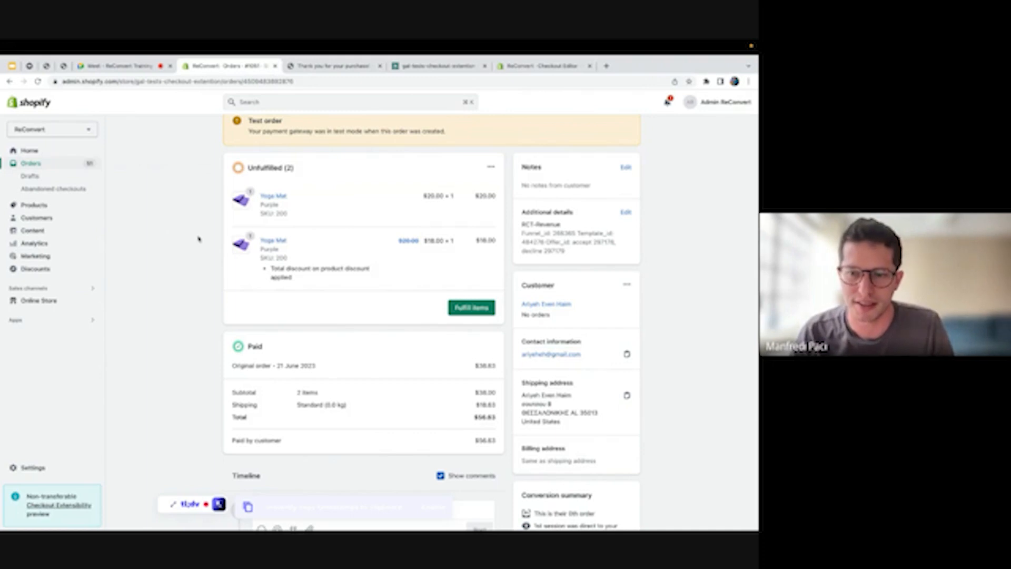
# Open ReConvert Upsell & Cross Sell from Apps and review revenue and Top funnels
pyautogui.click(35, 322)
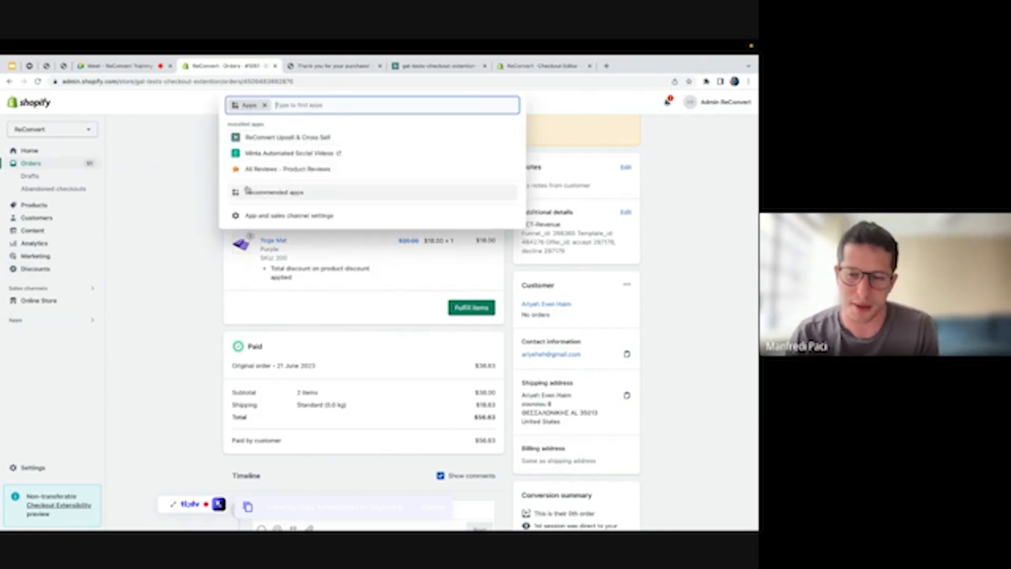
pyautogui.click(283, 139)
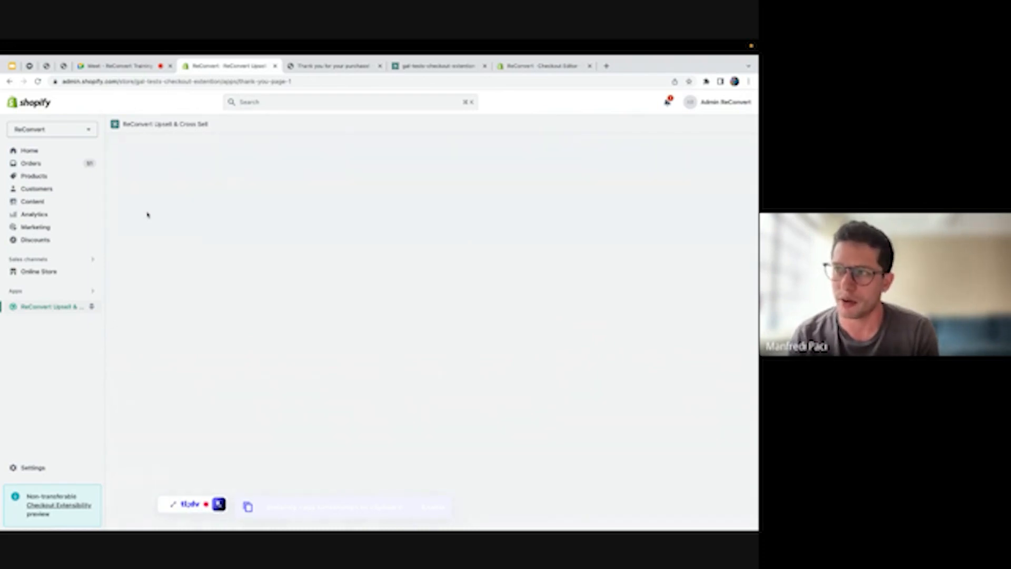
pyautogui.scroll(-2, 298, 292)
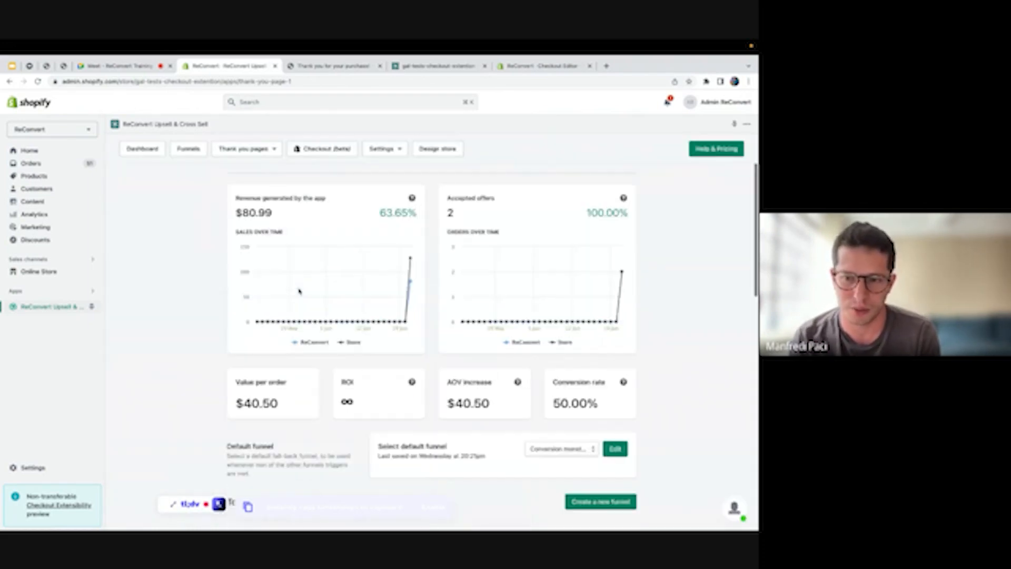
pyautogui.scroll(-2, 299, 291)
pyautogui.scroll(-2, 224, 310)
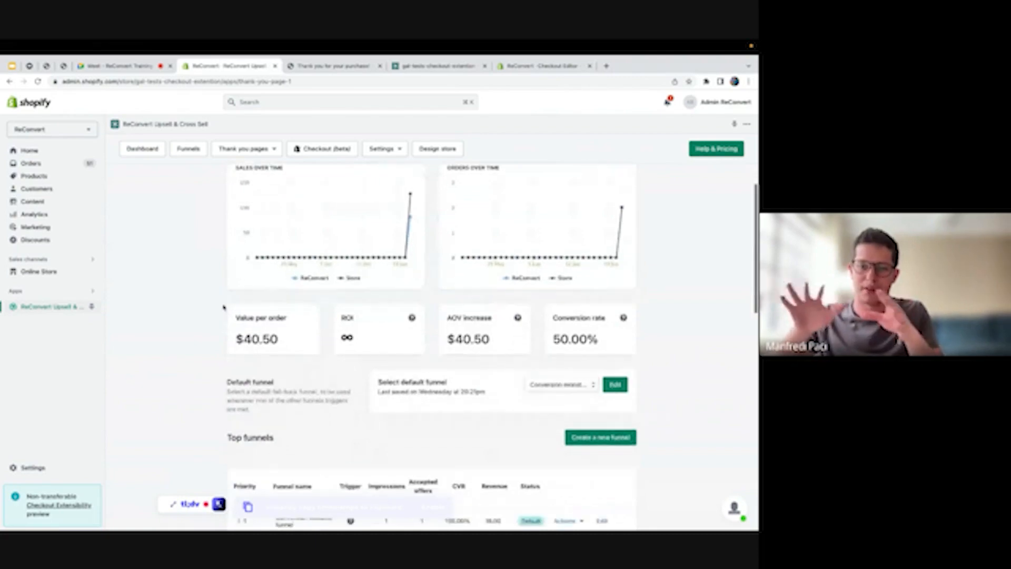
pyautogui.scroll(-1, 223, 309)
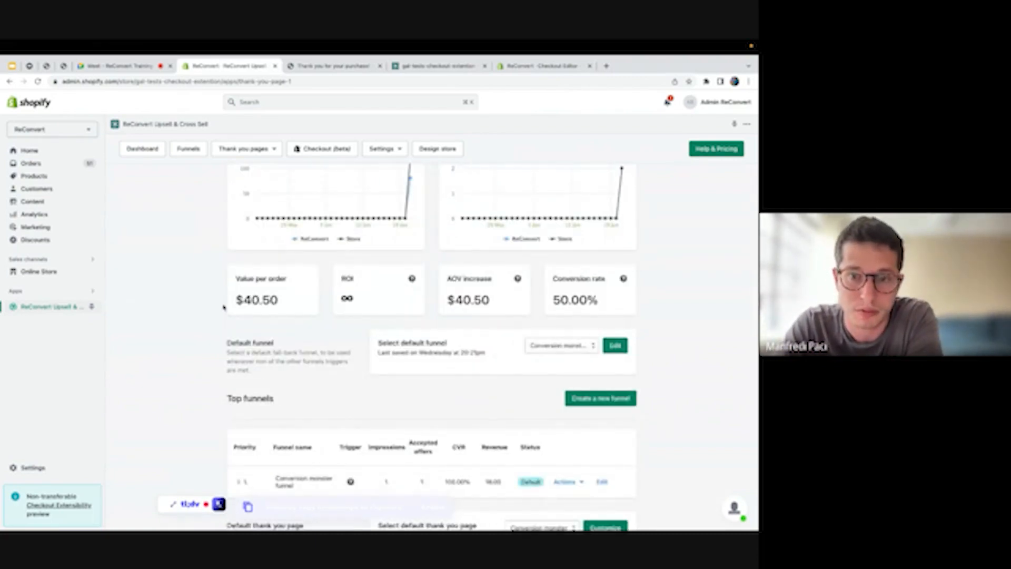
pyautogui.scroll(-4, 223, 309)
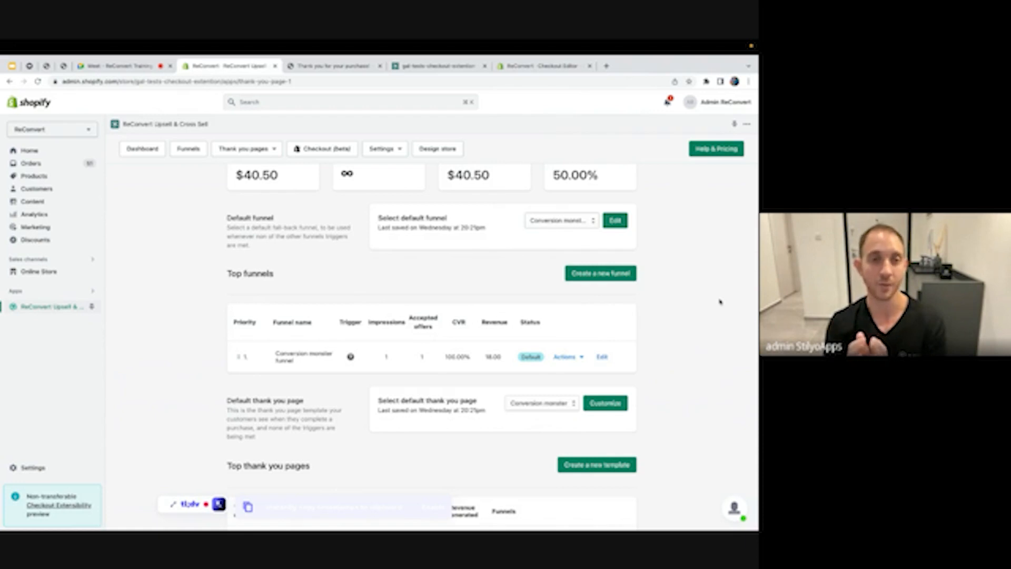
# Go to the checkout upsells page and launch the checkout page editor
pyautogui.click(316, 151)
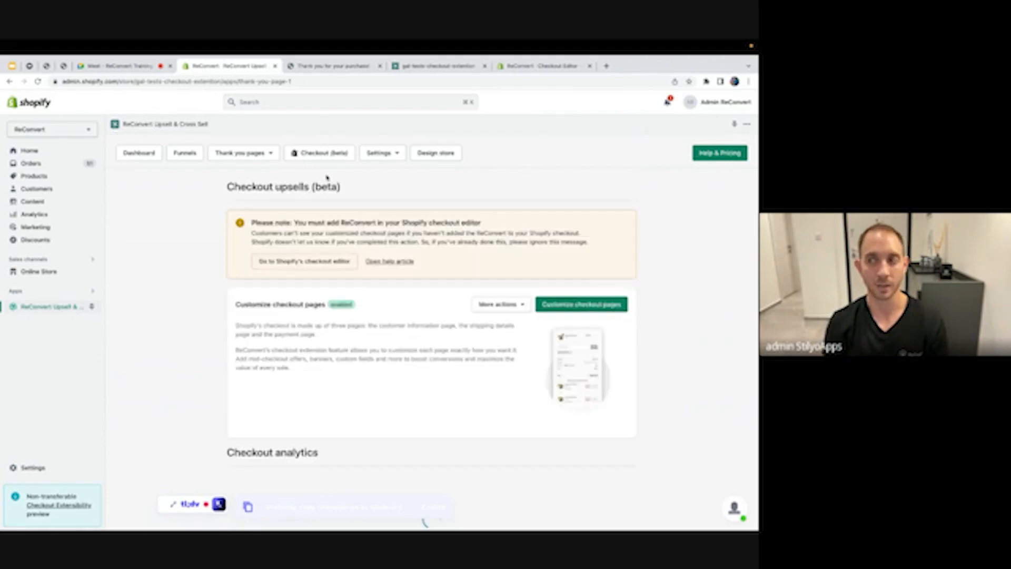
pyautogui.scroll(-4, 503, 345)
pyautogui.scroll(1, 502, 337)
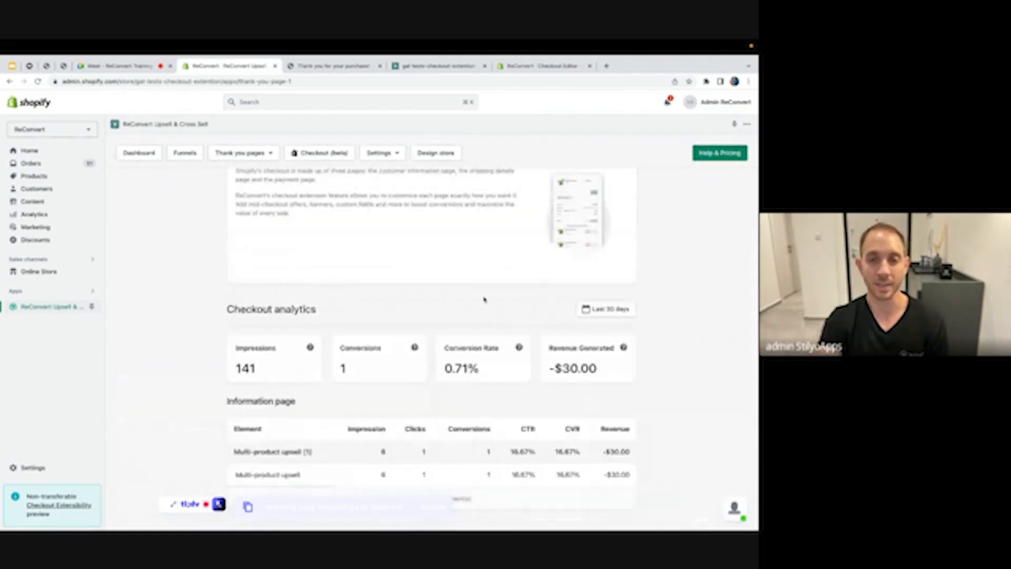
pyautogui.scroll(3, 483, 297)
pyautogui.click(565, 306)
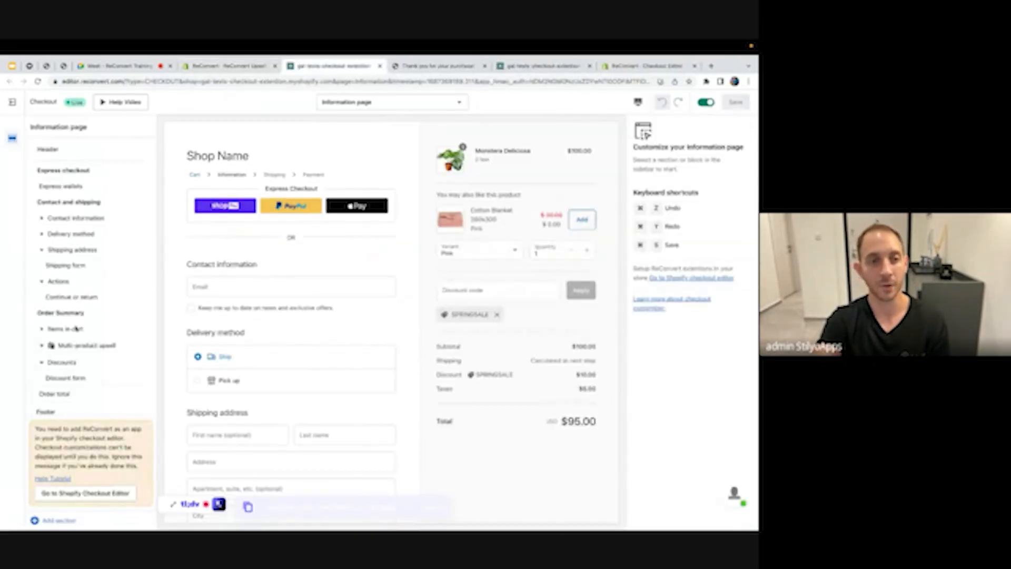
# Set the Product upsell to Shopify recommendations with Complementary recommendations intent
pyautogui.click(86, 345)
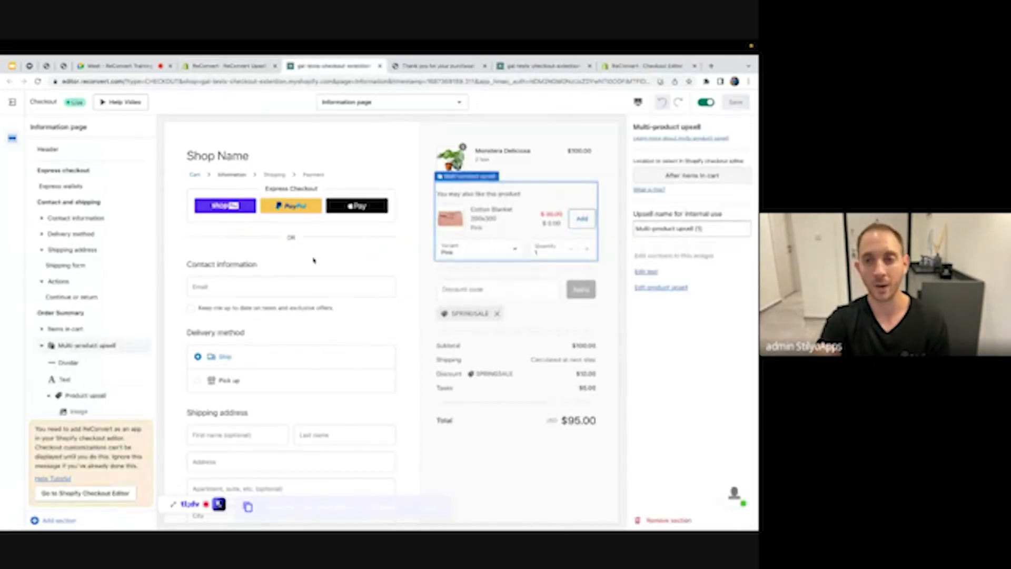
pyautogui.click(83, 396)
pyautogui.click(675, 176)
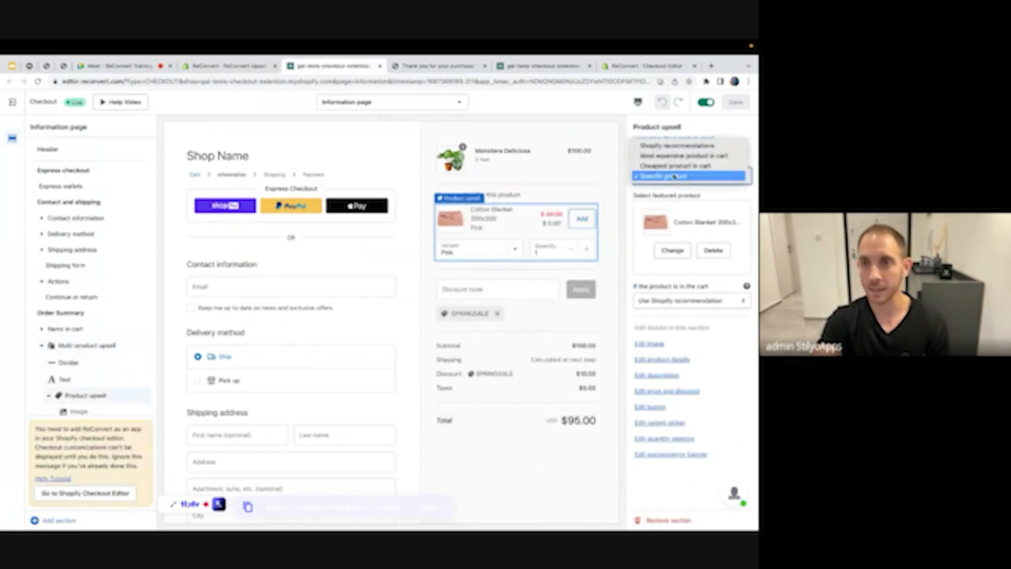
pyautogui.click(675, 147)
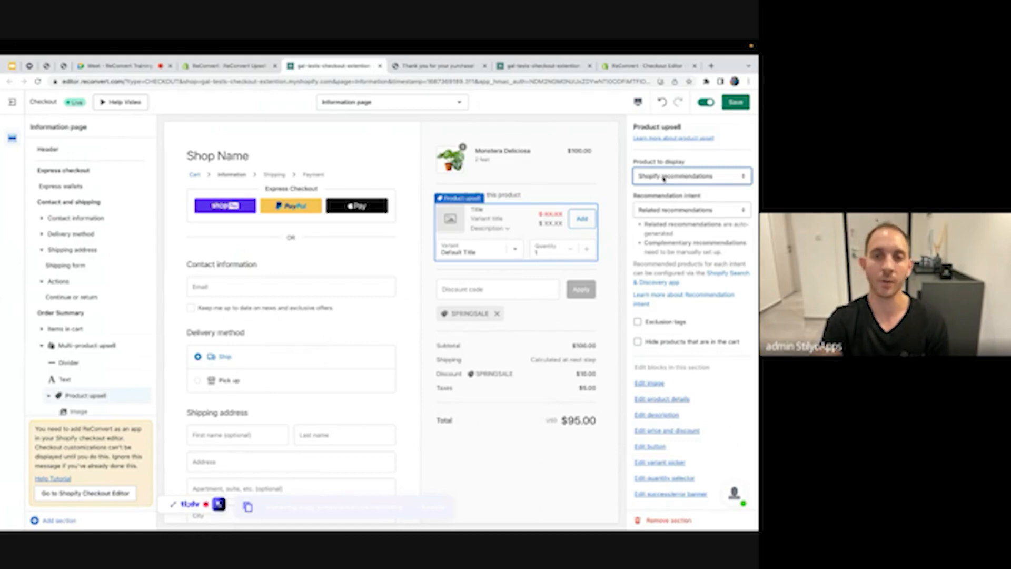
pyautogui.click(659, 210)
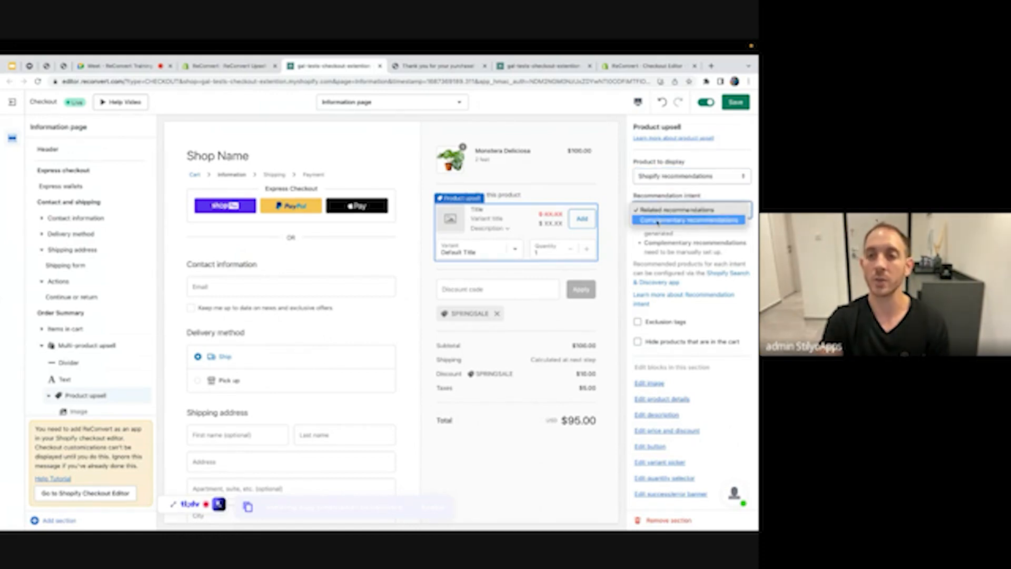
pyautogui.click(658, 220)
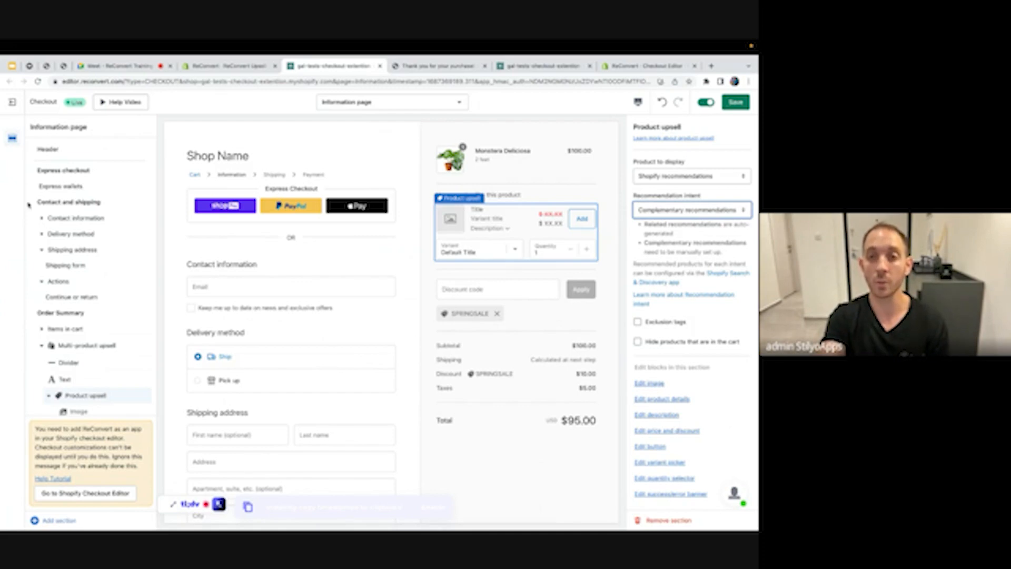
pyautogui.tripleClick(503, 153)
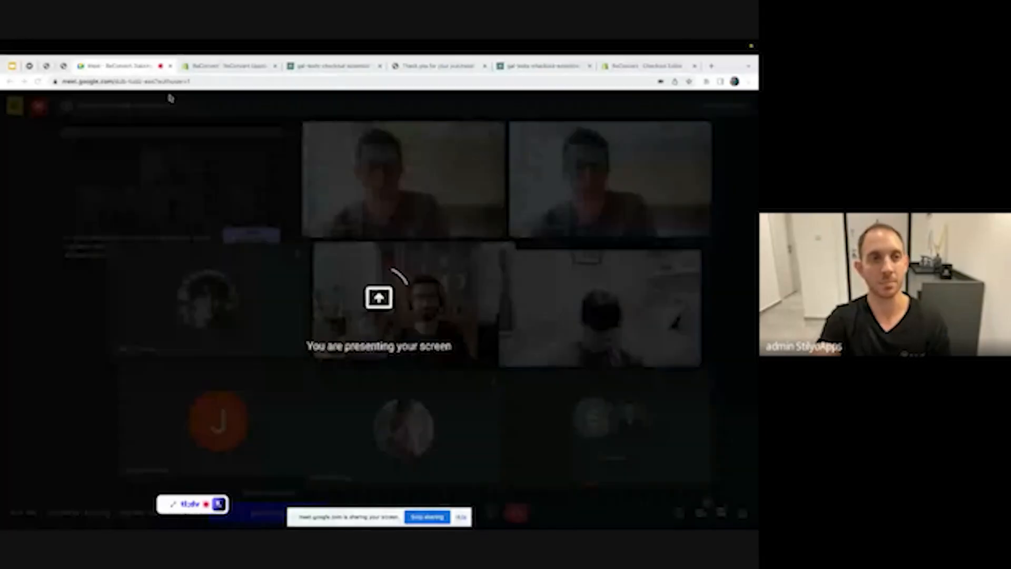
# Show the live store's checkout with the Shipping Insurance offer's details expanded
pyautogui.moveTo(83, 66)
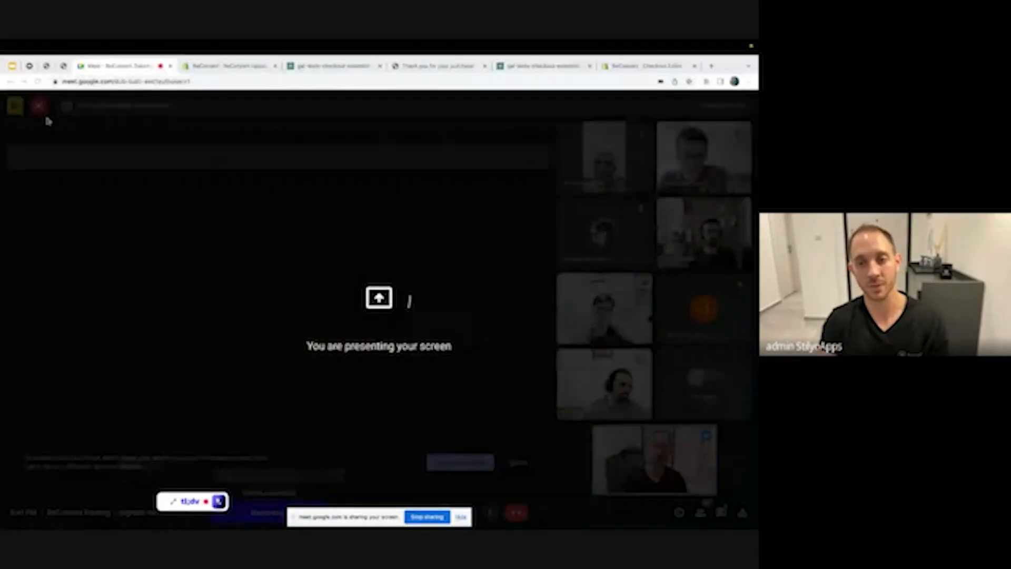
pyautogui.click(29, 66)
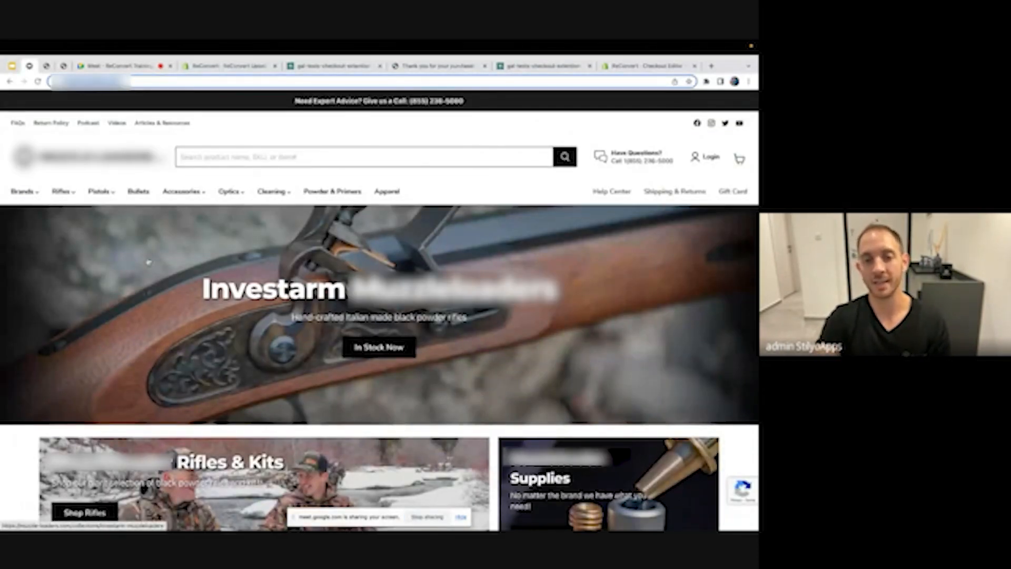
pyautogui.scroll(-2, 149, 262)
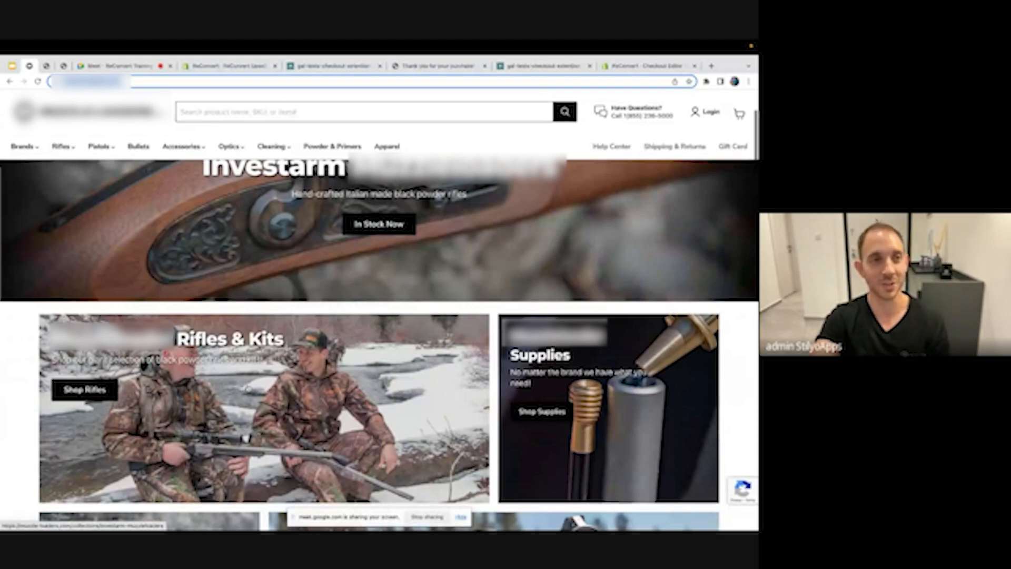
pyautogui.hotkey('ctrl', 'Tab')
pyautogui.scroll(1, 226, 289)
pyautogui.scroll(-1, 227, 289)
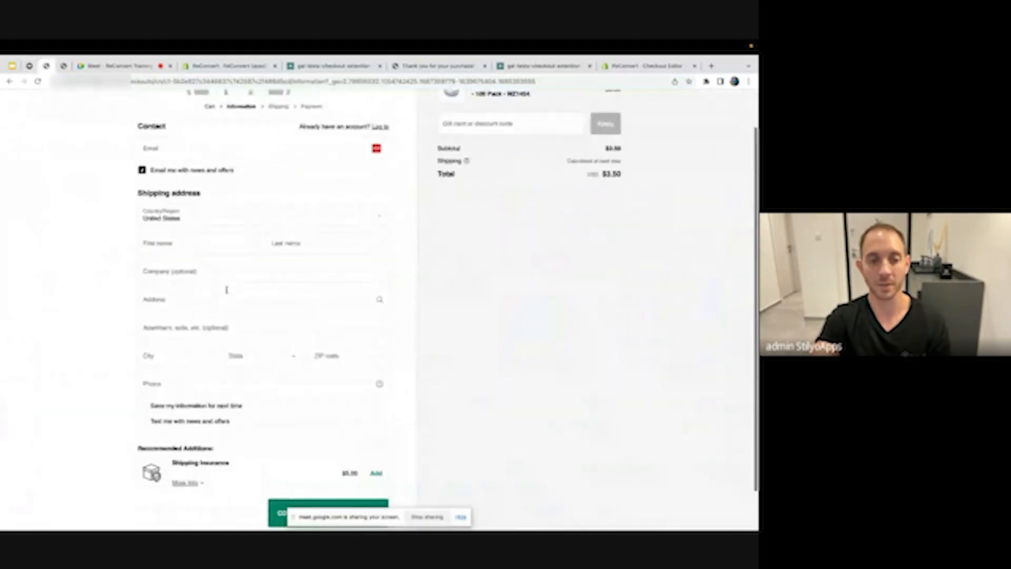
pyautogui.scroll(-1, 227, 289)
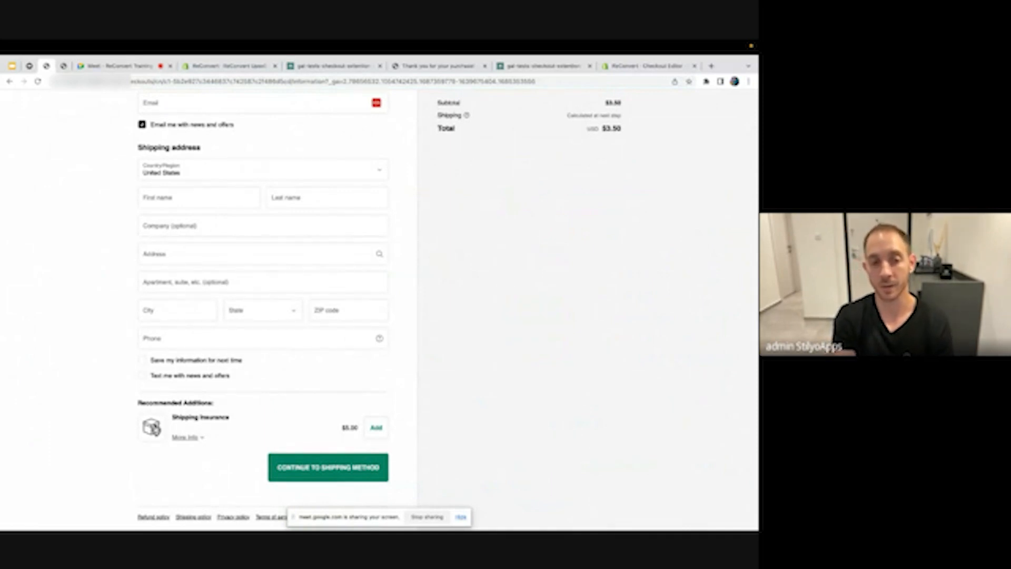
pyautogui.click(188, 438)
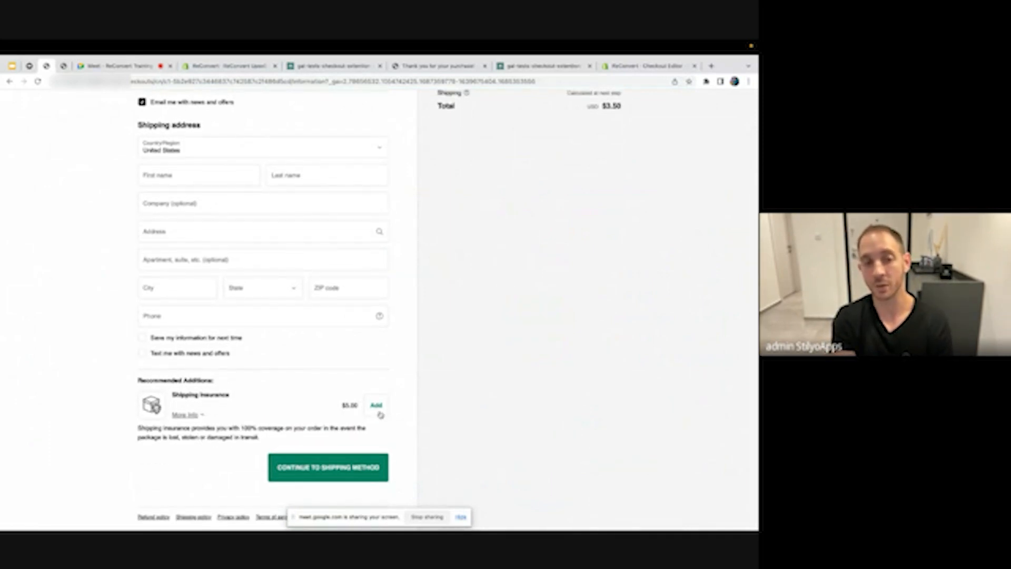
# Highlight the 708 conversions, revenue generated and Shipping Insurance CVR in Checkout analytics
pyautogui.click(63, 66)
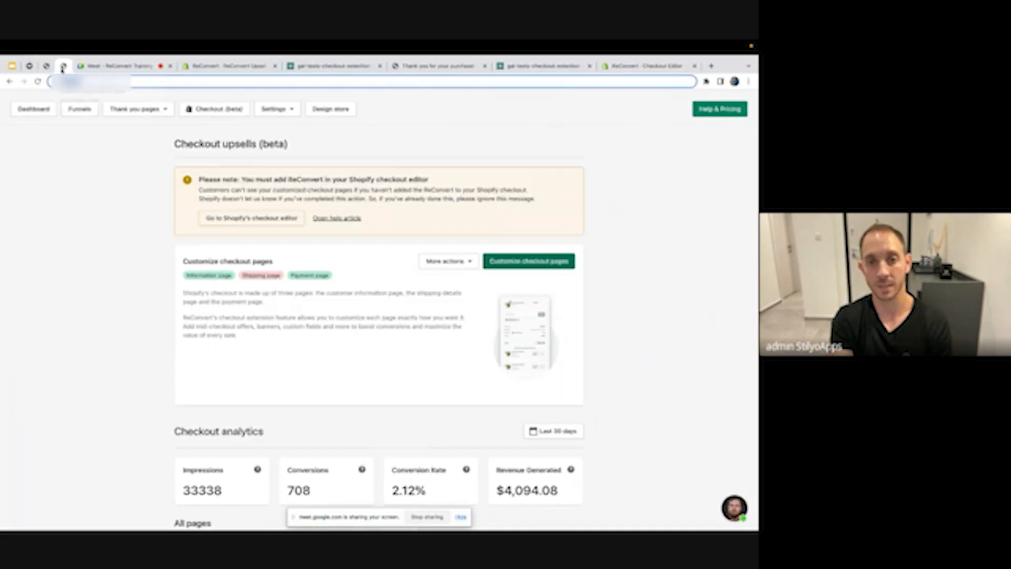
pyautogui.scroll(-4, 334, 288)
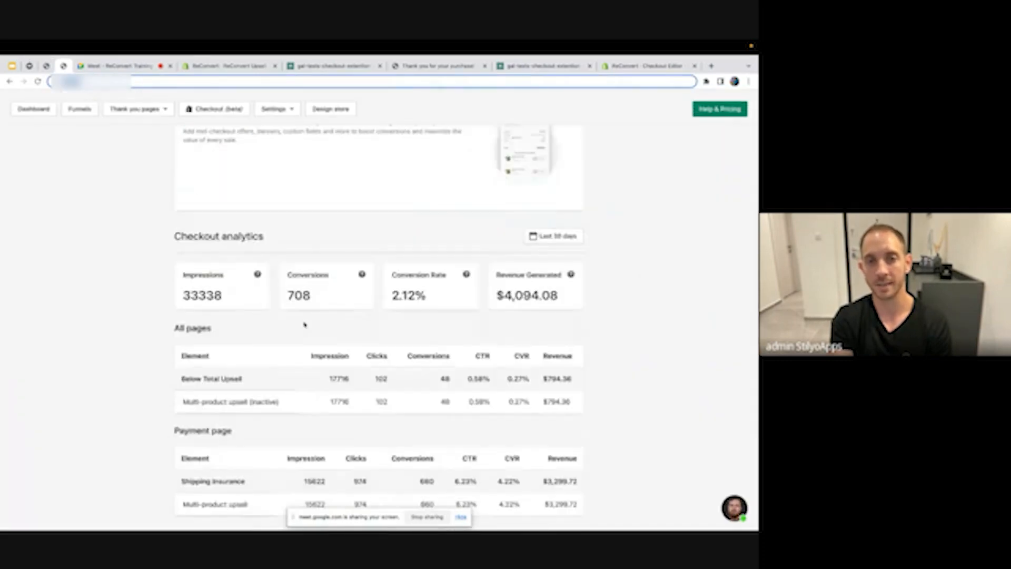
pyautogui.scroll(3, 305, 324)
pyautogui.scroll(-4, 305, 325)
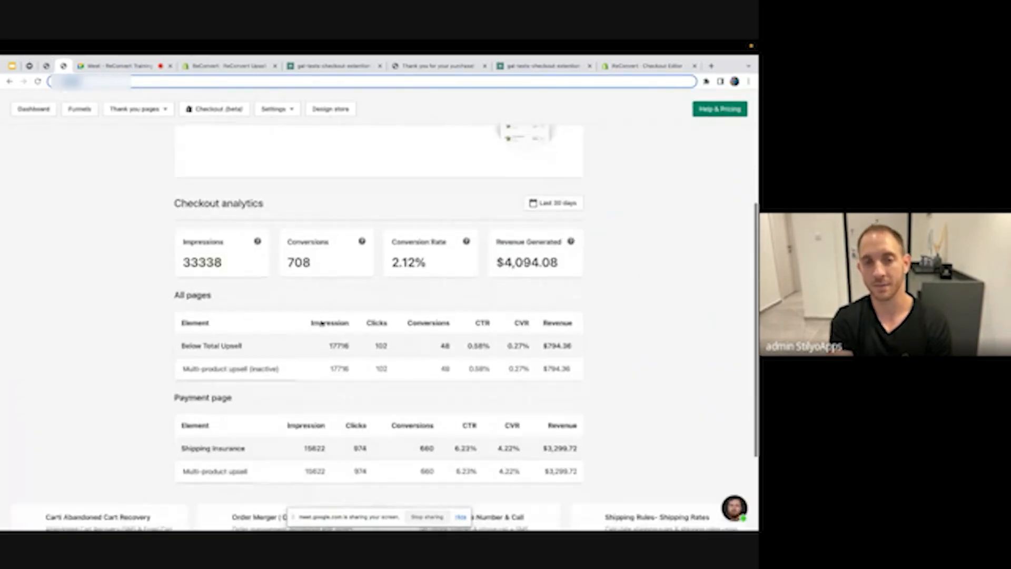
pyautogui.scroll(-1, 322, 323)
pyautogui.moveTo(295, 244); pyautogui.dragTo(303, 245)
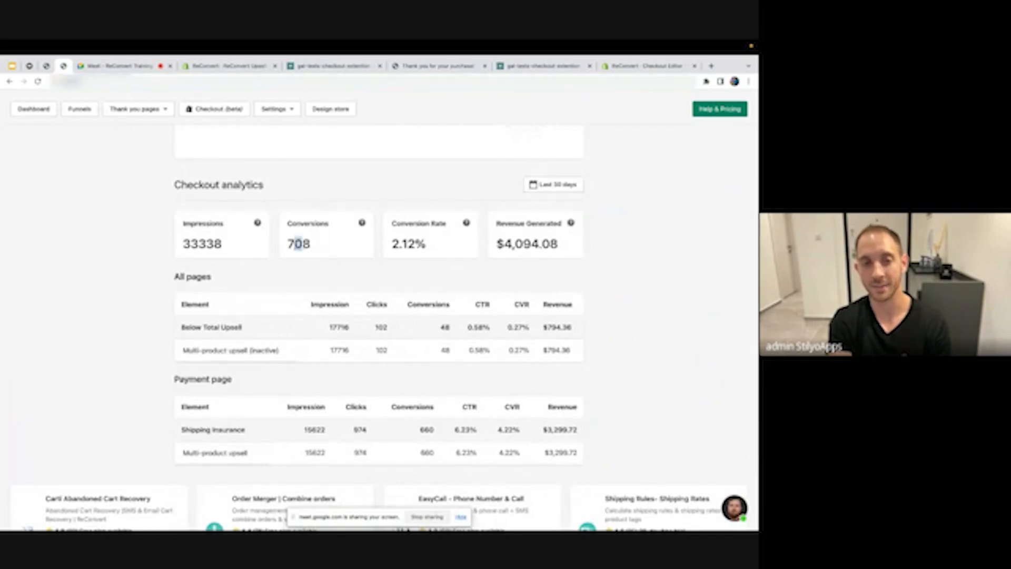
pyautogui.doubleClick(298, 244)
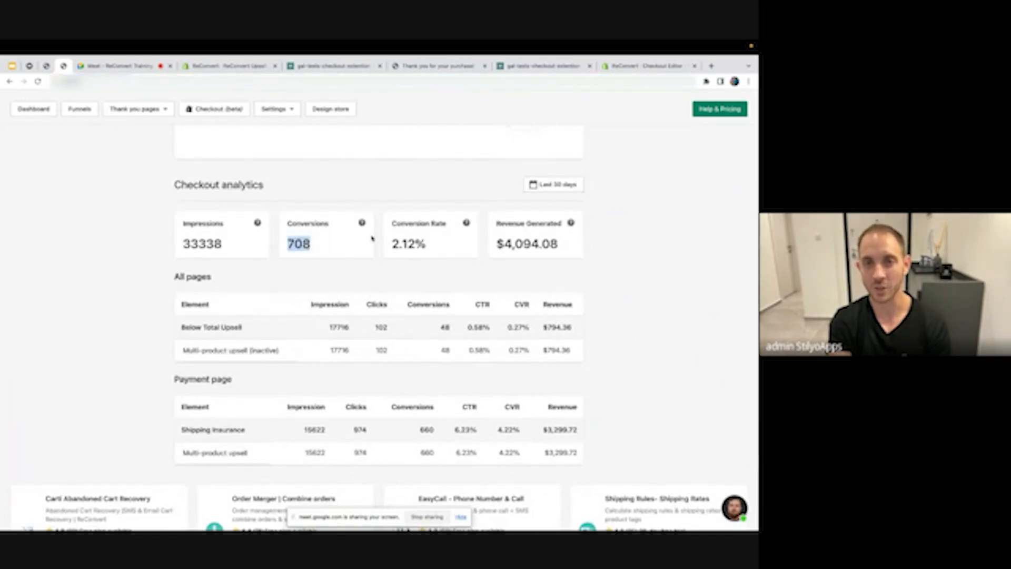
pyautogui.scroll(-1, 450, 261)
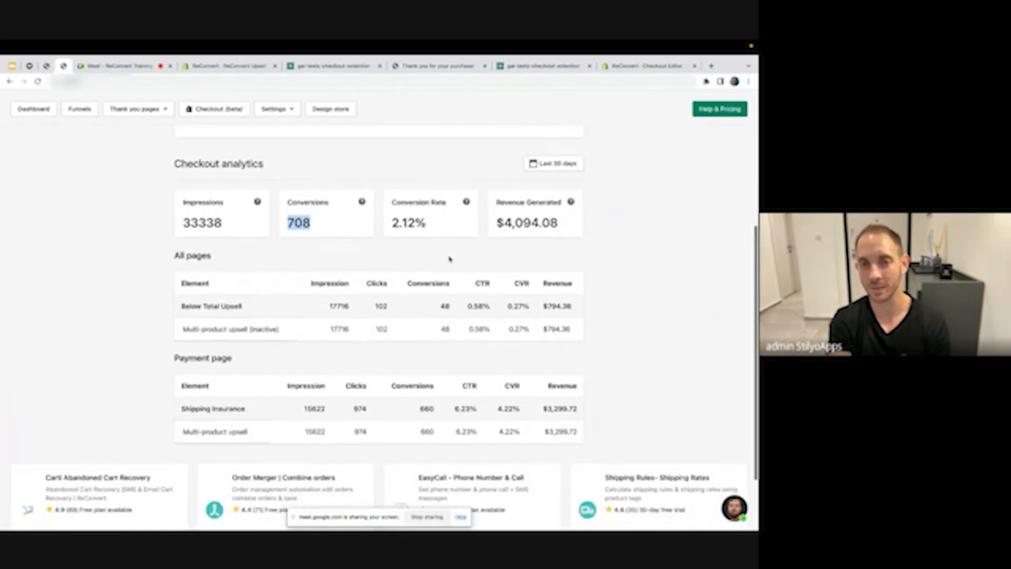
pyautogui.moveTo(497, 223); pyautogui.dragTo(560, 222)
pyautogui.scroll(-2, 519, 266)
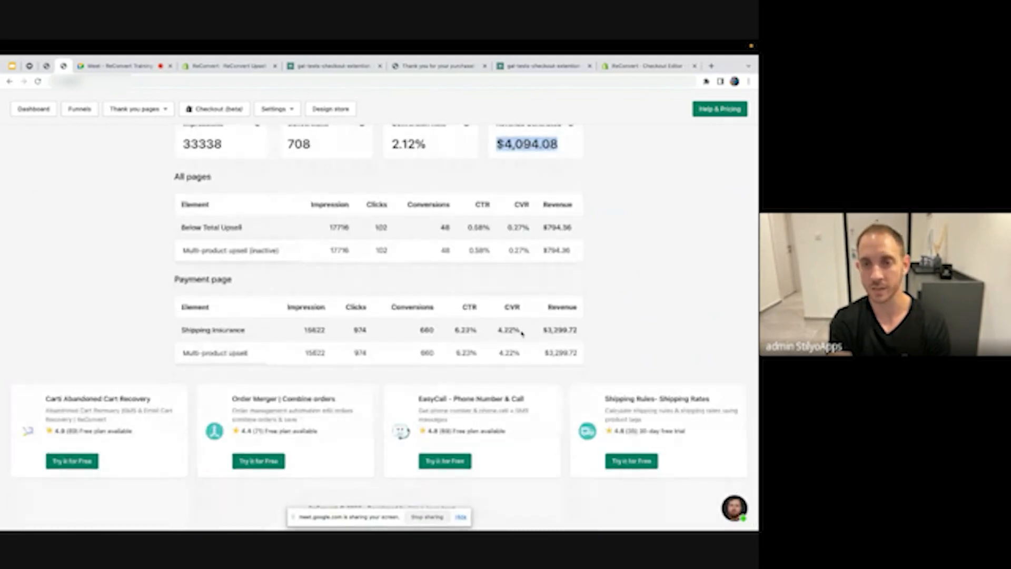
pyautogui.moveTo(539, 331); pyautogui.dragTo(498, 327)
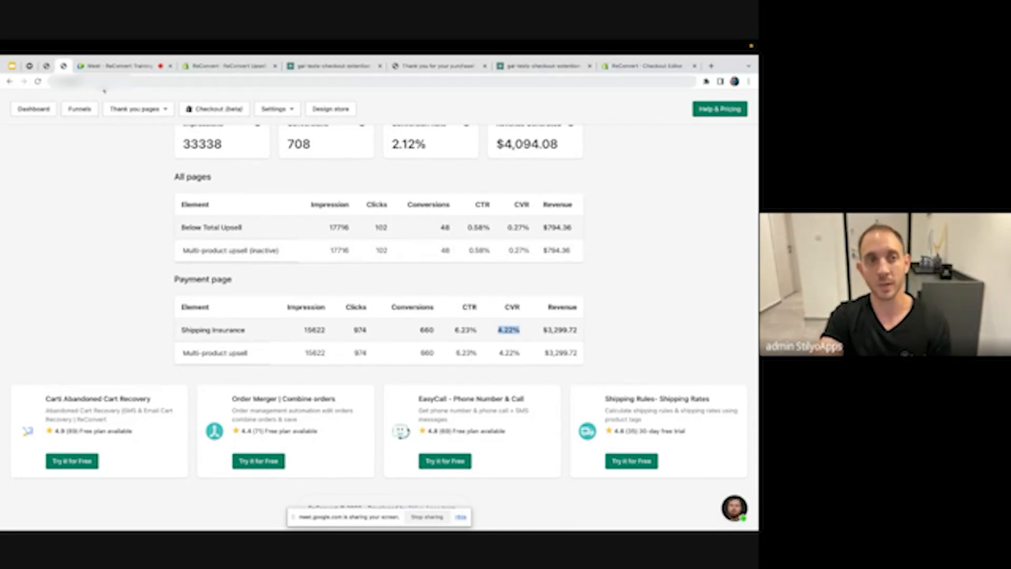
# Return to the live store's $3.50 Secure Checkout page
pyautogui.click(47, 67)
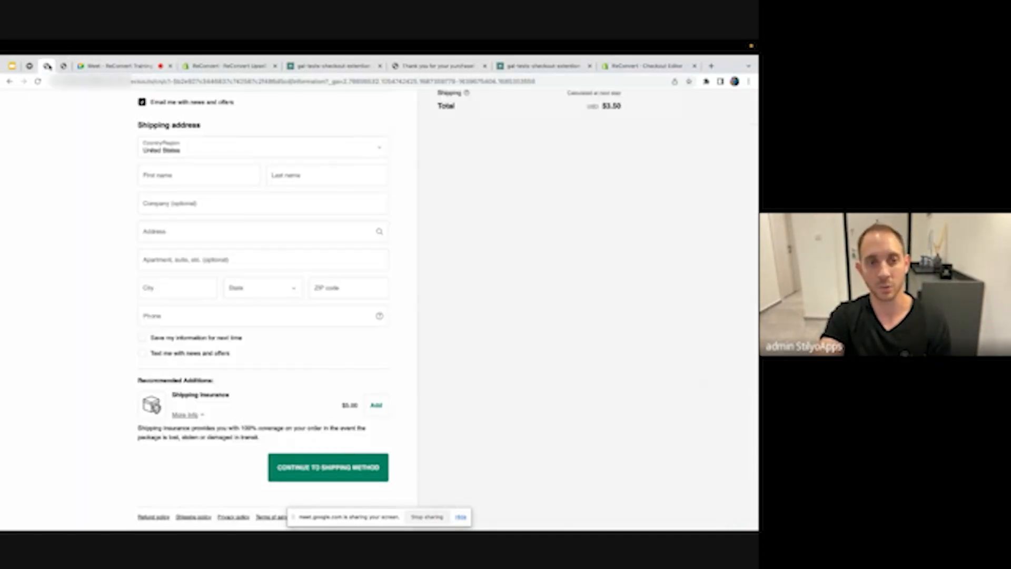
pyautogui.scroll(1, 284, 374)
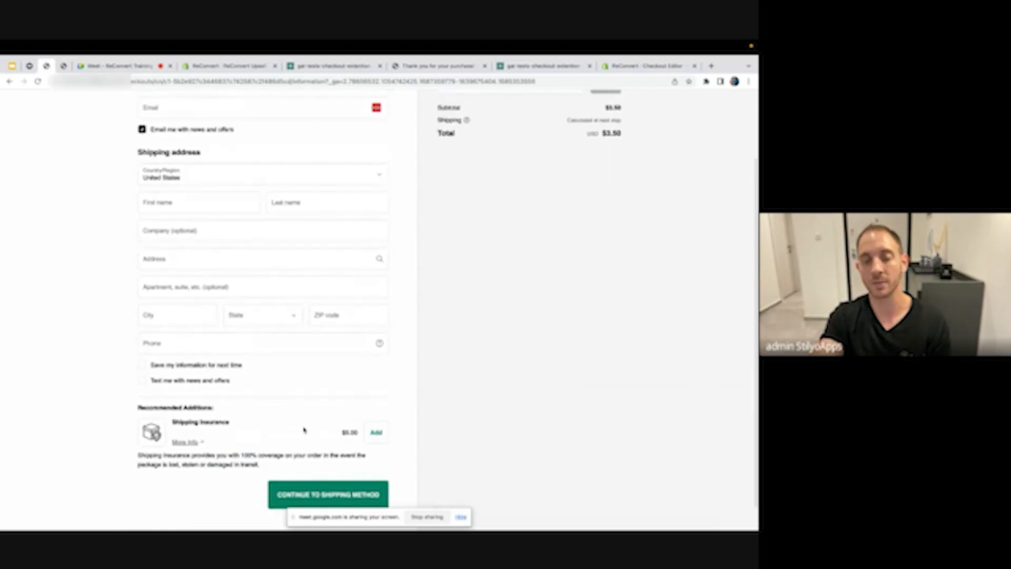
pyautogui.scroll(3, 343, 375)
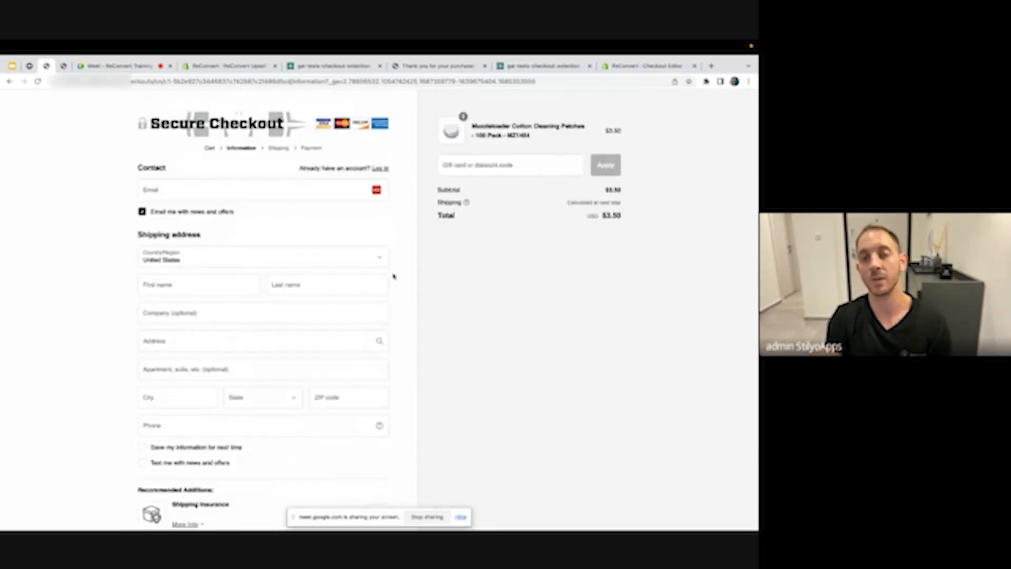